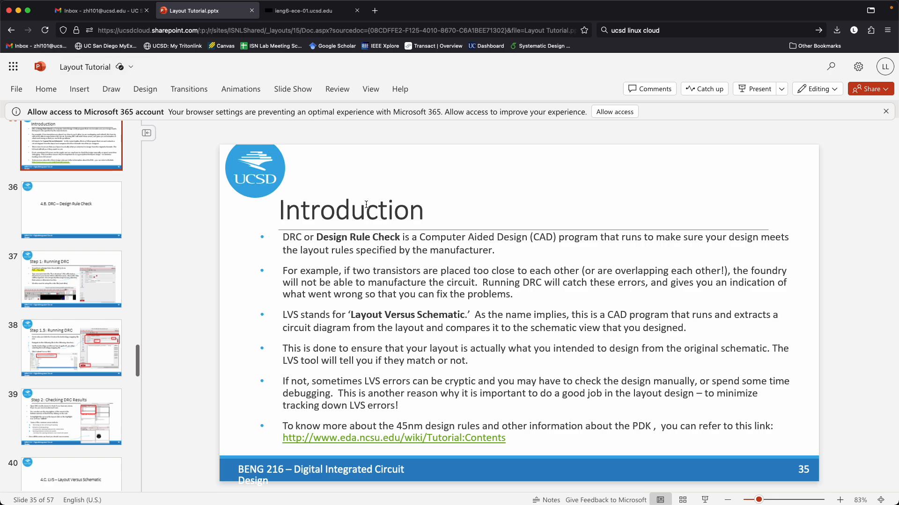
- Switch to the remote Linux desktop session in the browser and unlock it
click(298, 11)
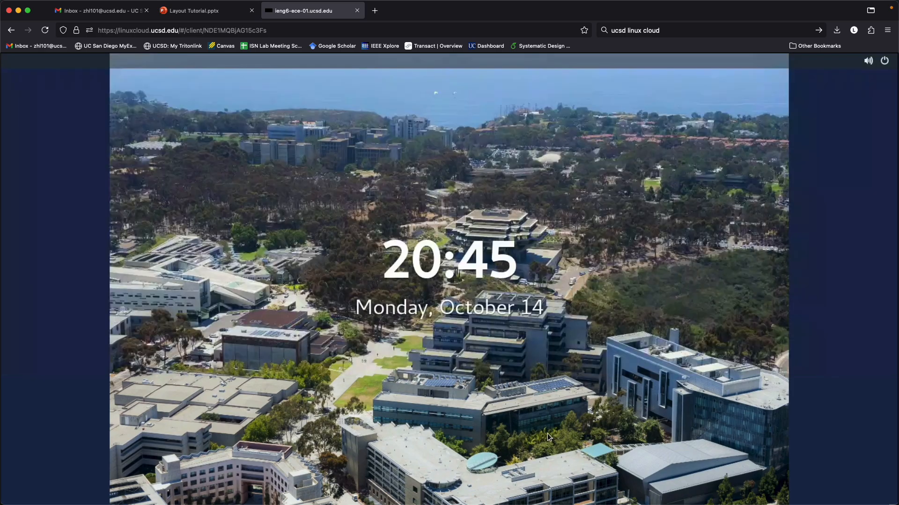
key(Return)
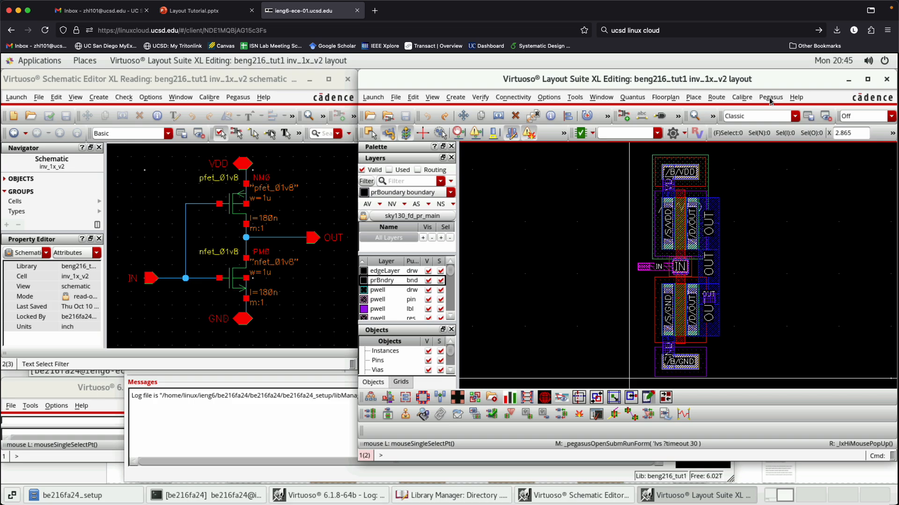
click(744, 98)
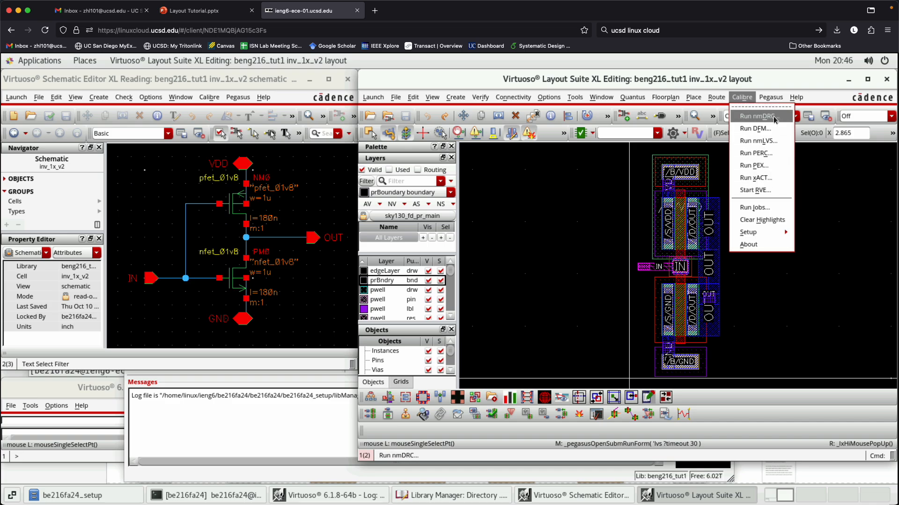
click(748, 98)
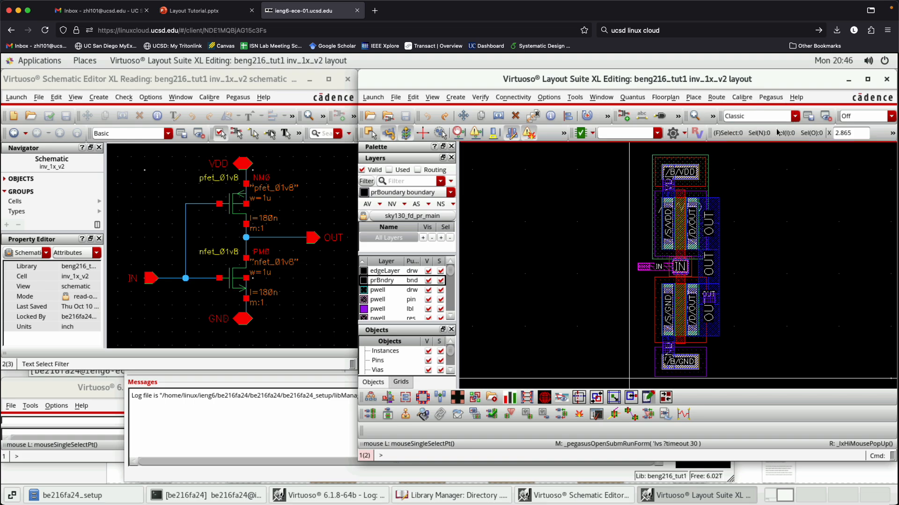
click(770, 97)
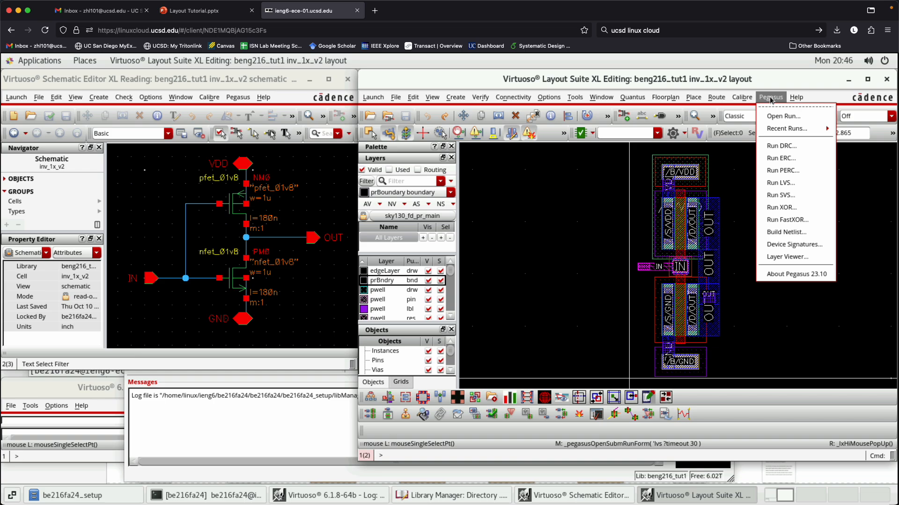
click(739, 183)
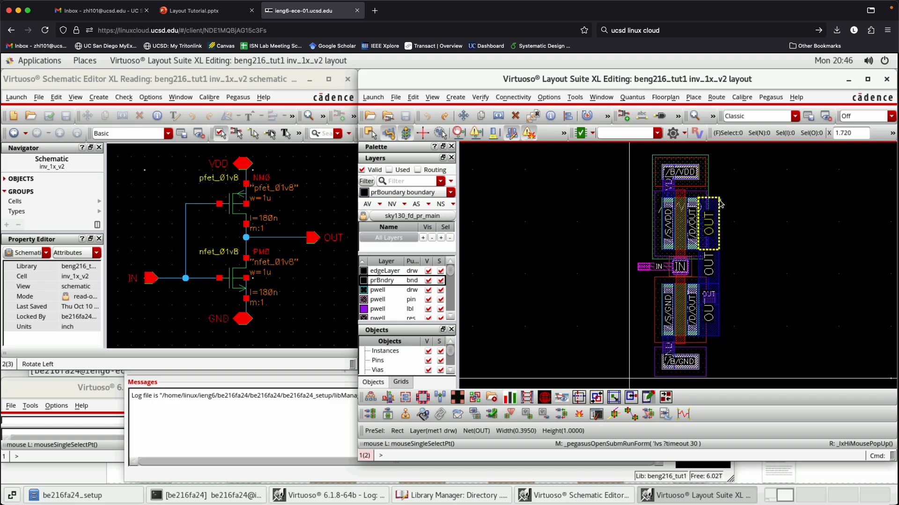
- Check the stop display level in the layout's display options and inspect the inverter's transistor geometry up close
key(e)
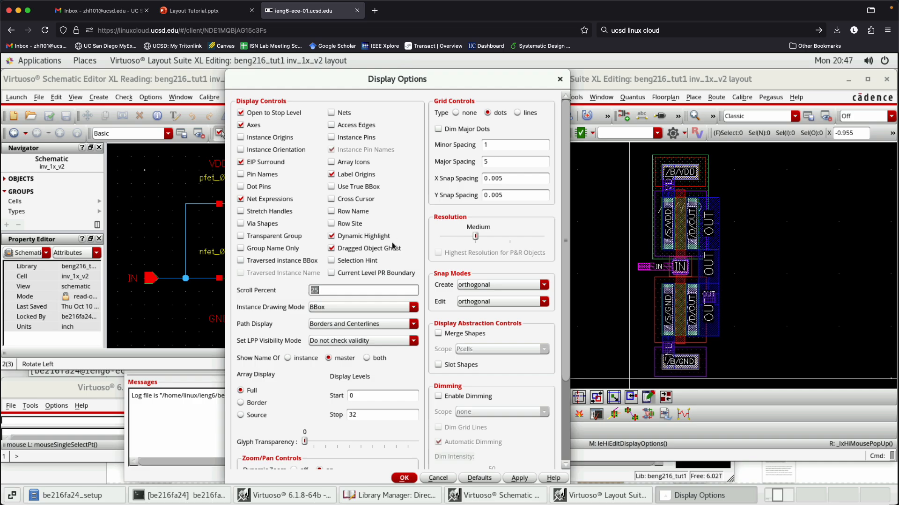
double_click(350, 415)
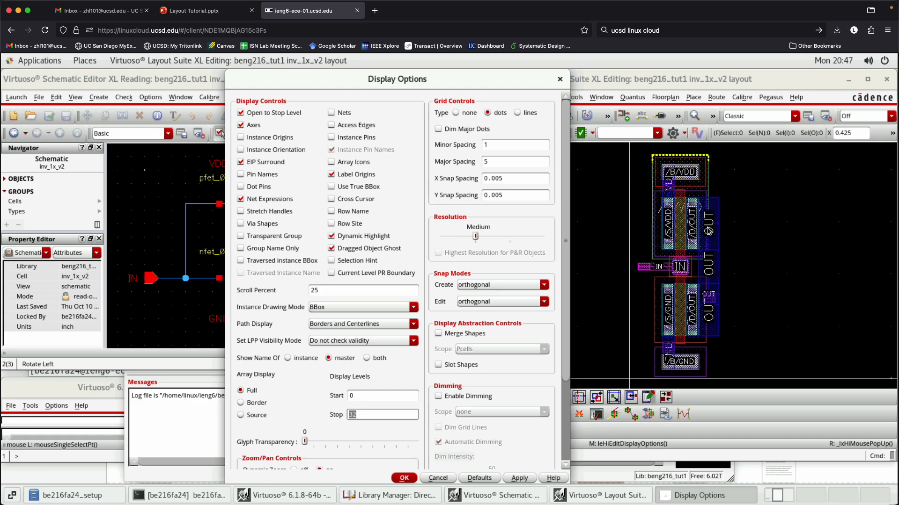
key(Escape)
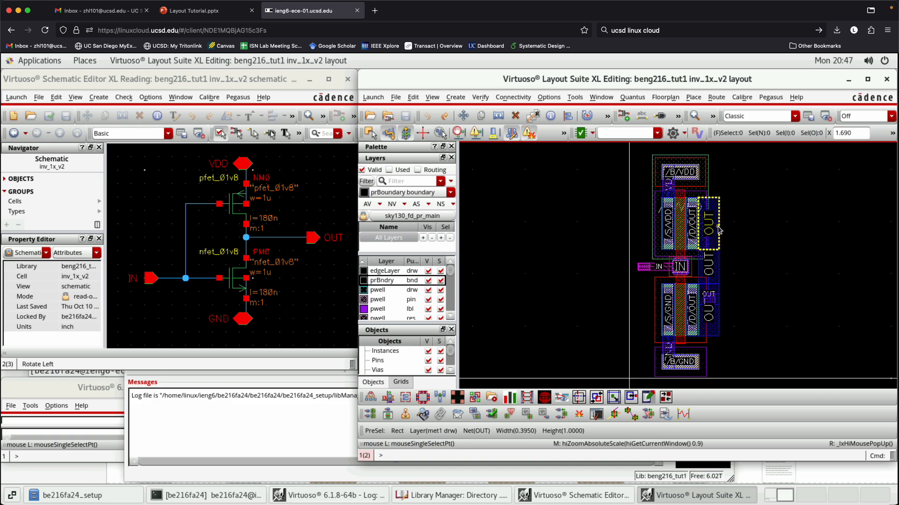
ctrl+scroll(719, 178, up, 2)
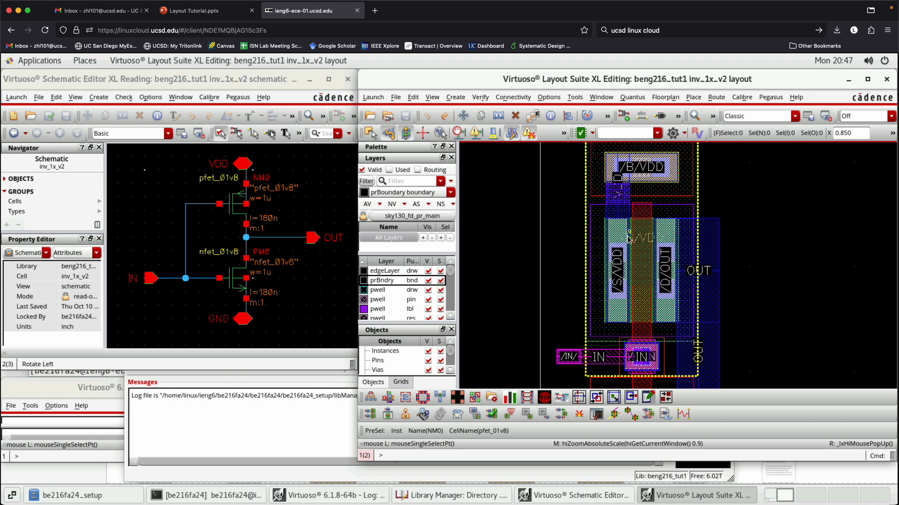
ctrl+scroll(820, 242, down, 2)
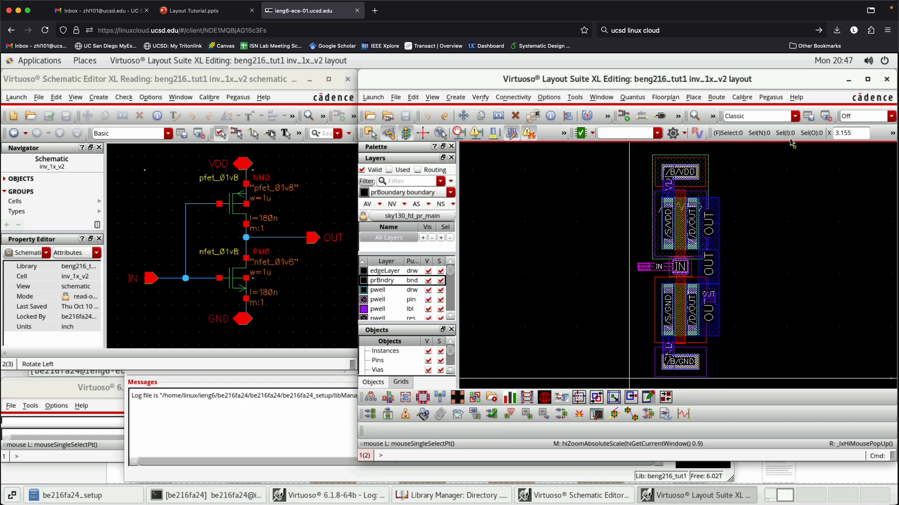
- Open the Pegasus DRC run form for the inv_1x_v2 layout and clear its run directory
click(777, 99)
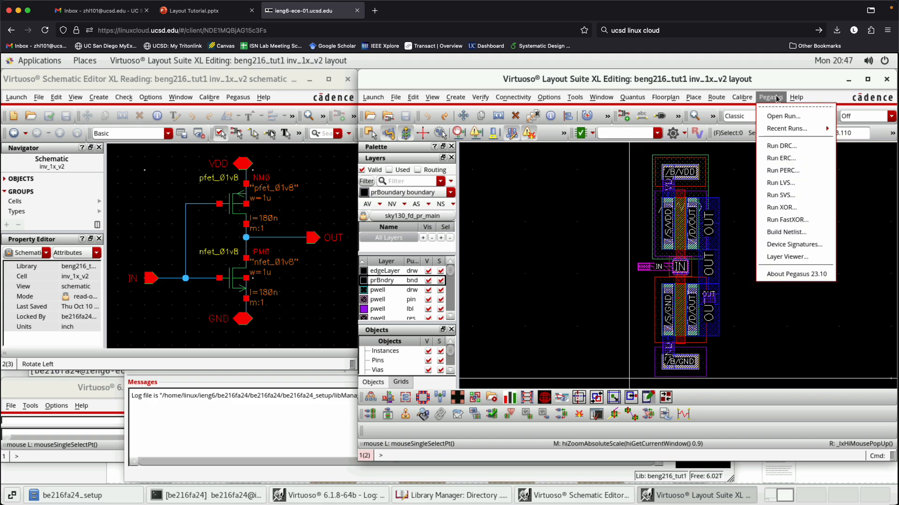
click(793, 146)
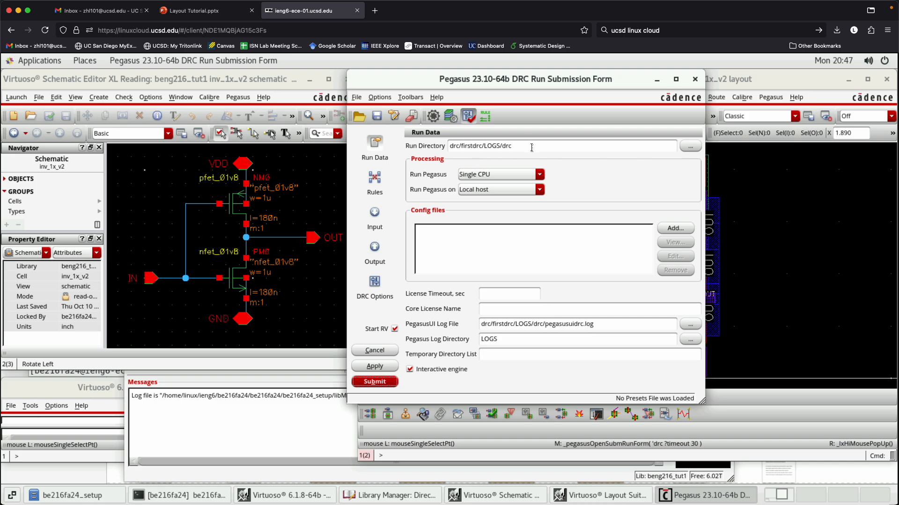
click(375, 140)
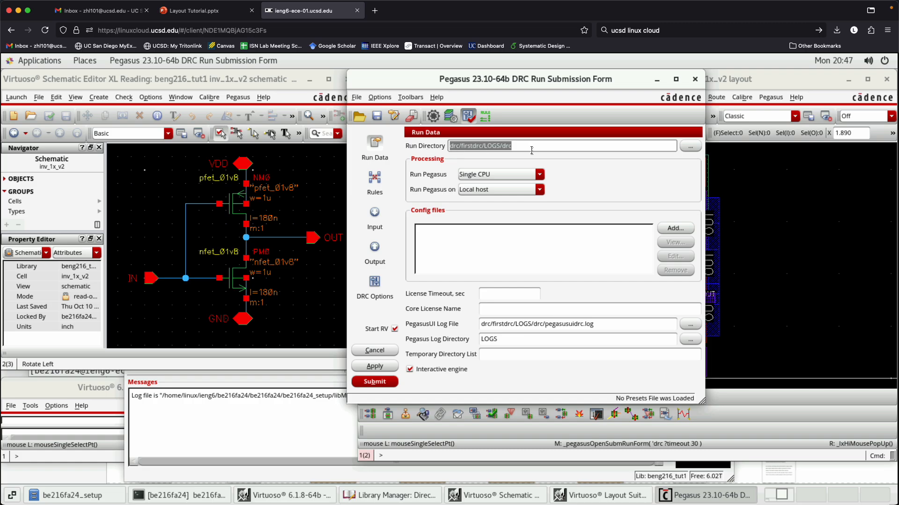
key(BackSpace)
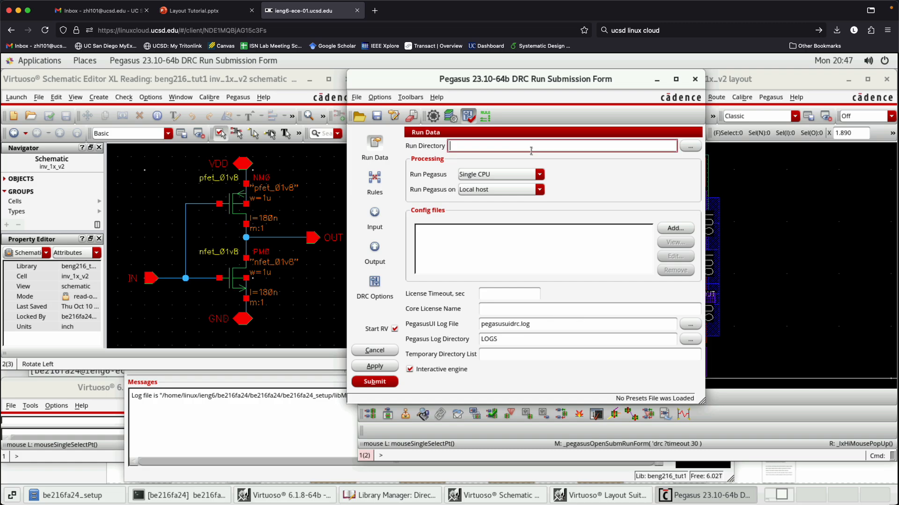
- Set the DRC run directory to a new folder drc_1014 inside drc/firstdrc/LOGS/drc/LOGS
click(690, 146)
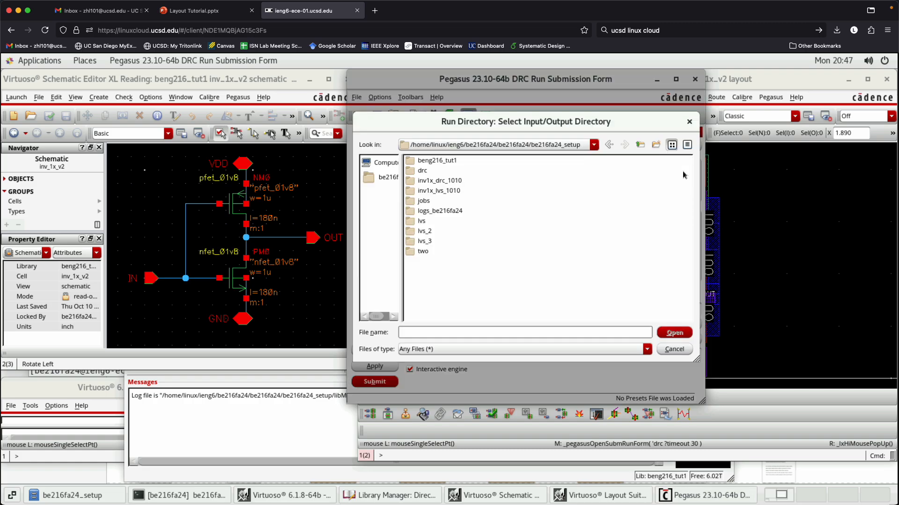
double_click(422, 172)
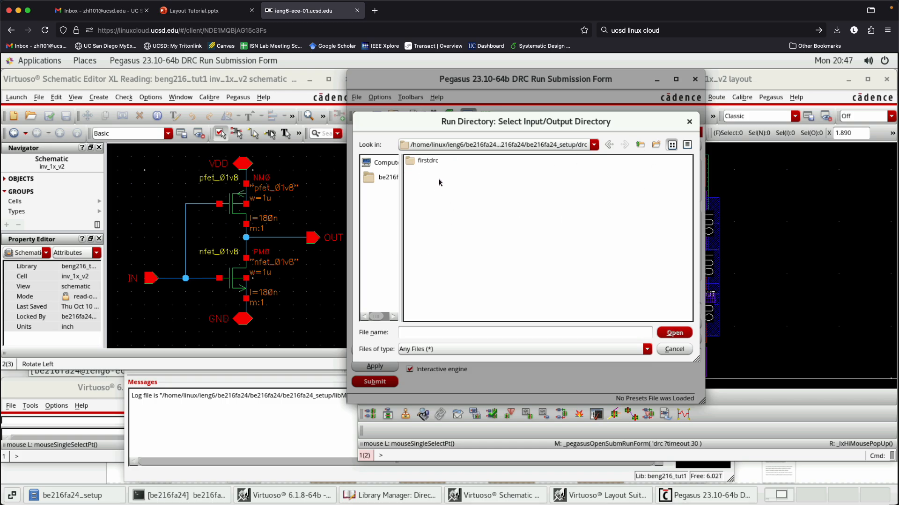
double_click(427, 161)
double_click(424, 161)
double_click(421, 162)
double_click(424, 162)
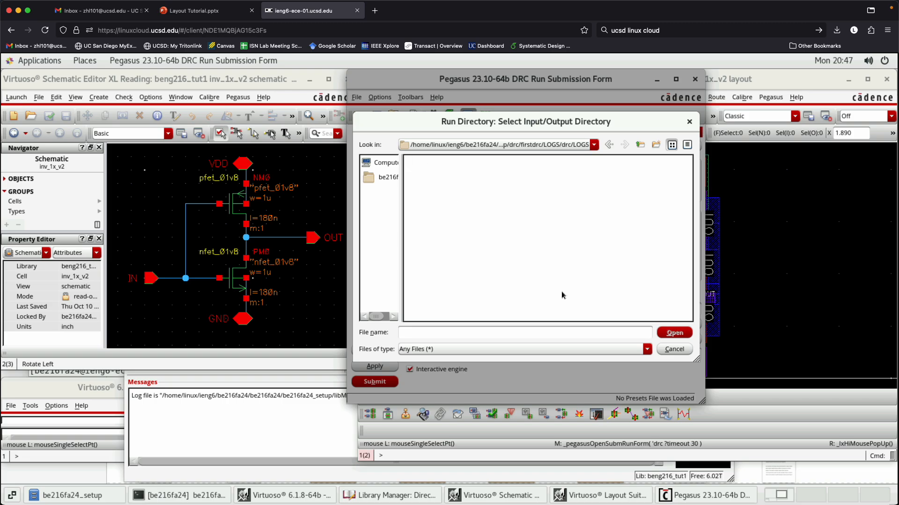
click(434, 334)
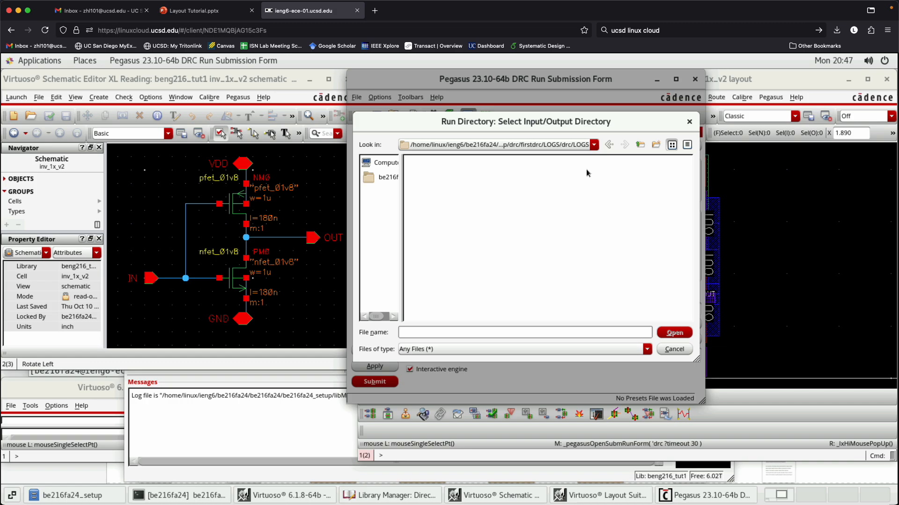
text(drc_10)
click(673, 333)
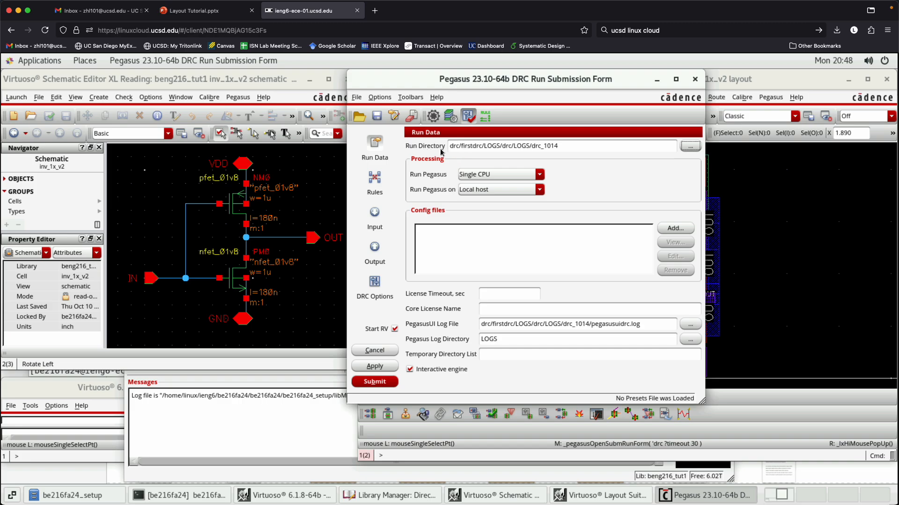
- Add the rules file sky130_rev_0.0_1.0.drc.pvl from the Sky130_DRC folder of sky130_release_0.0.4 to the DRC run
click(380, 181)
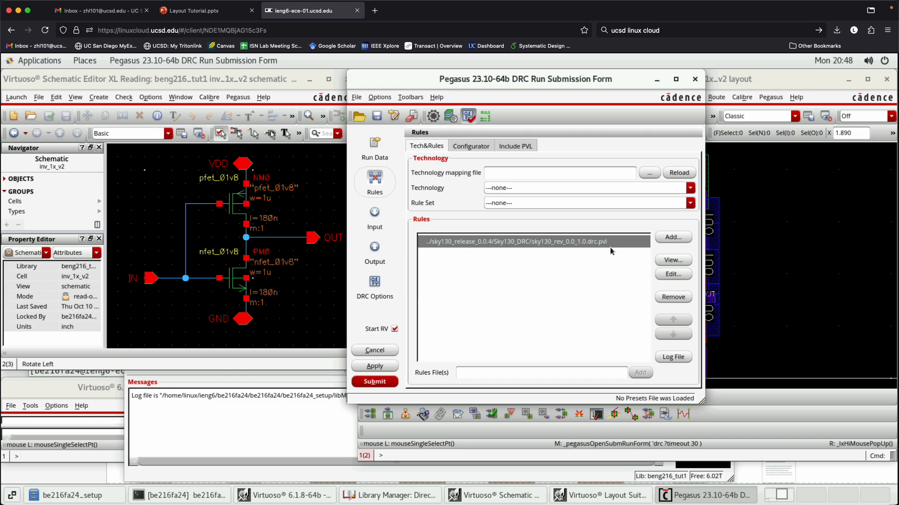
click(673, 237)
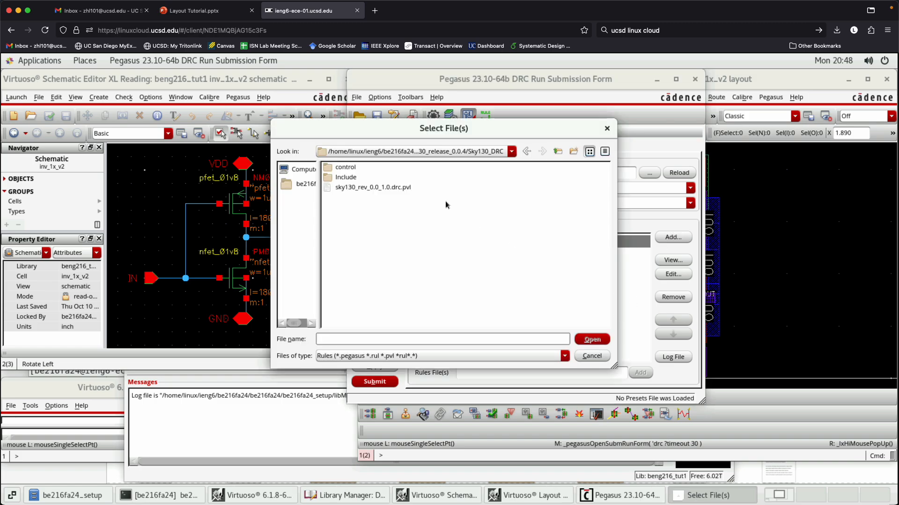
click(558, 152)
click(557, 151)
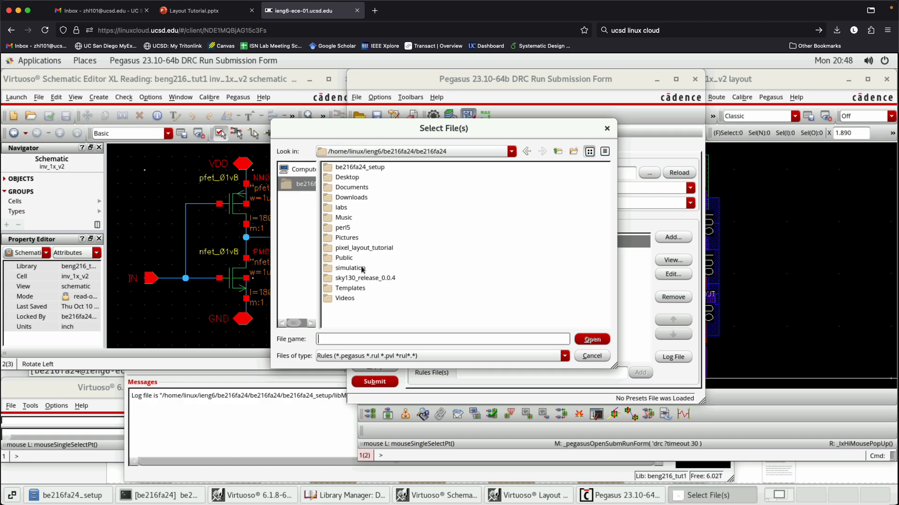
click(342, 281)
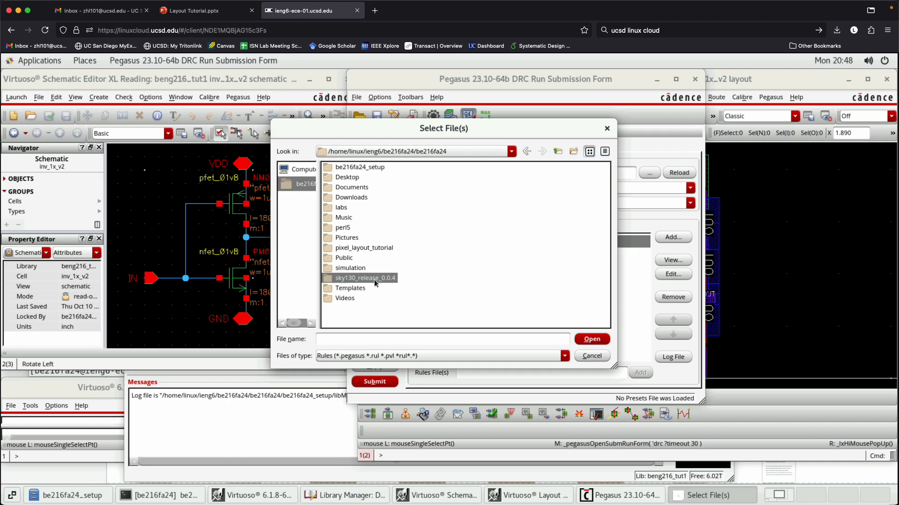
double_click(374, 279)
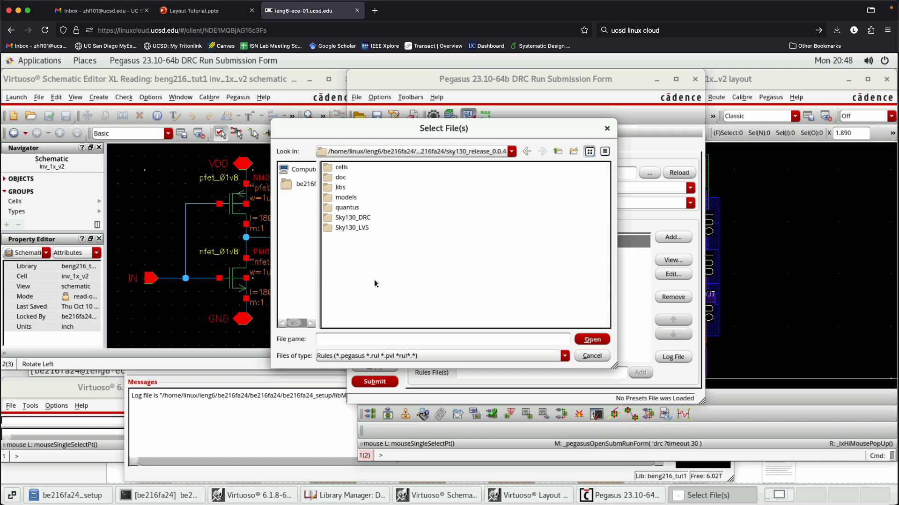
double_click(363, 219)
click(391, 188)
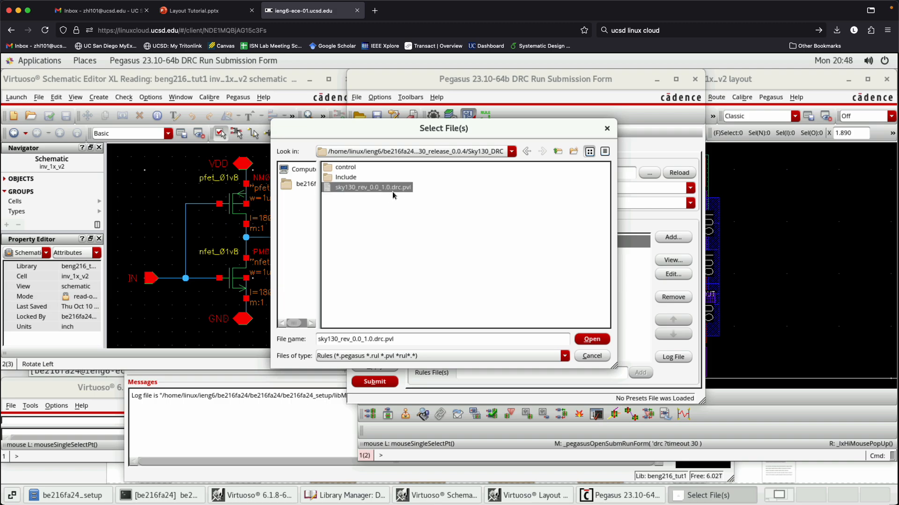
click(593, 342)
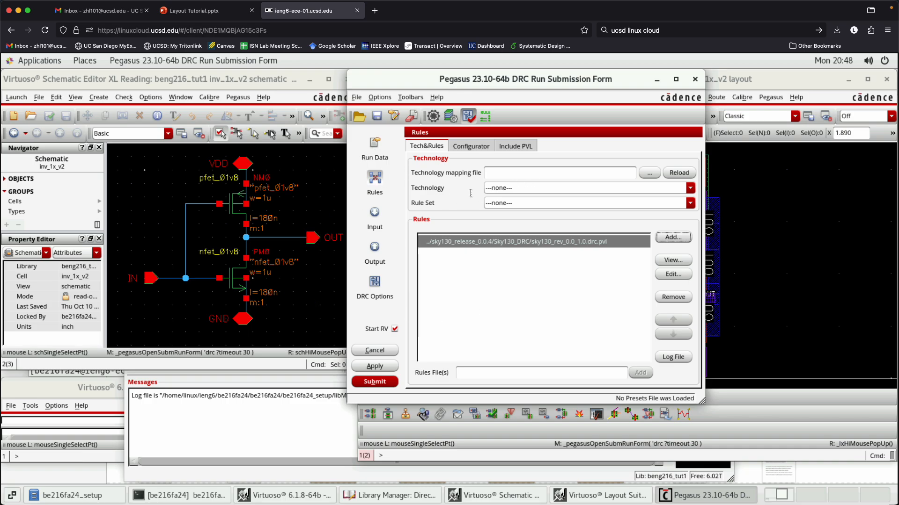
- Review the layout input, DRC options and output settings of the DRC run form
click(376, 219)
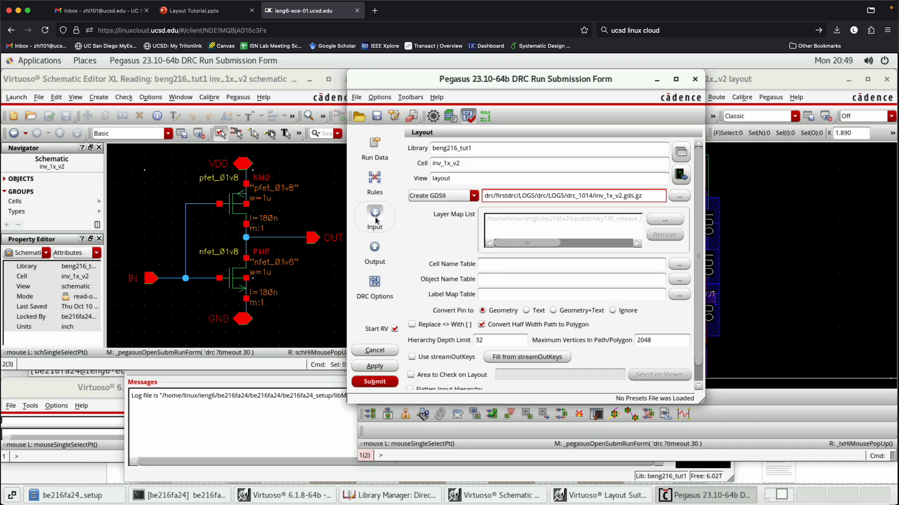
scroll(440, 283, down, 1)
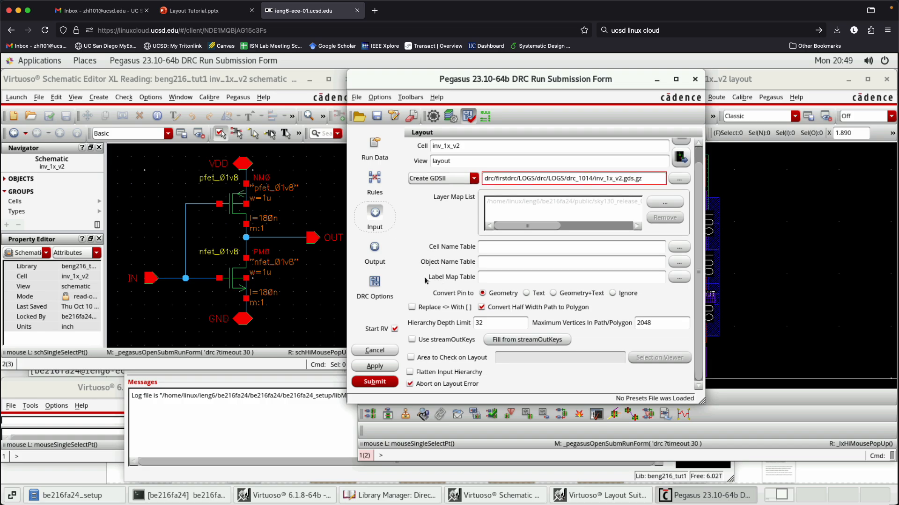
click(379, 295)
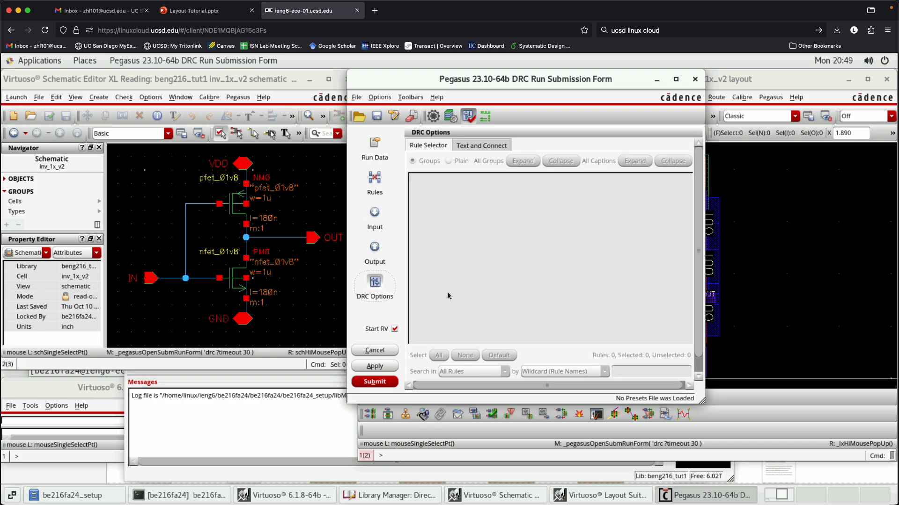
click(376, 254)
scroll(450, 286, down, 3)
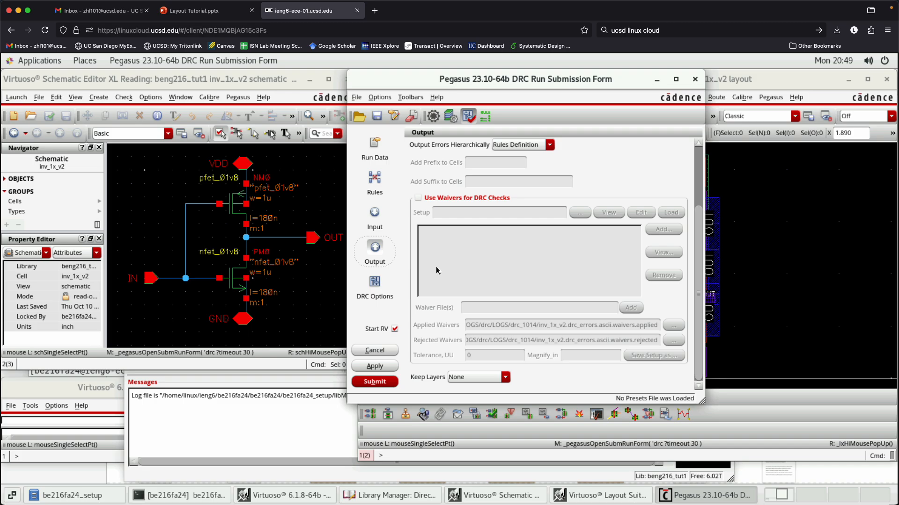
- Keep the interactive engine enabled in the run data and submit the DRC run
click(372, 151)
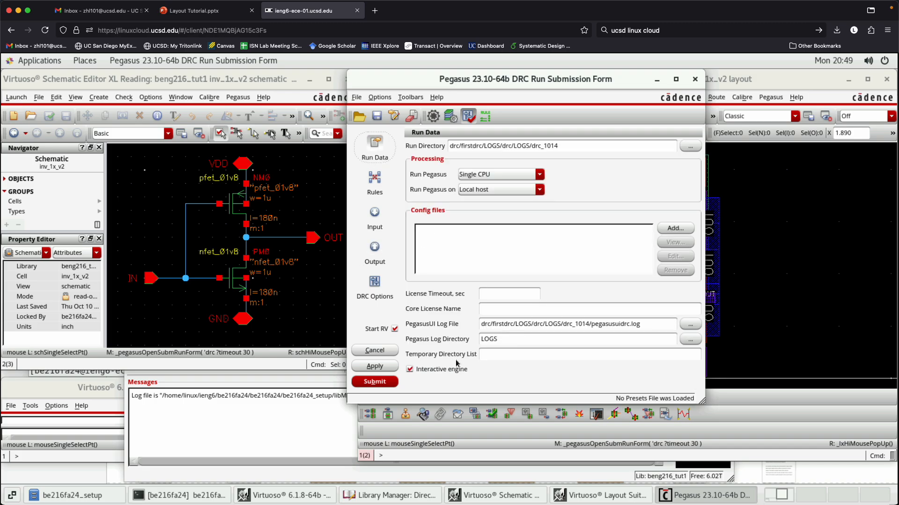
click(413, 372)
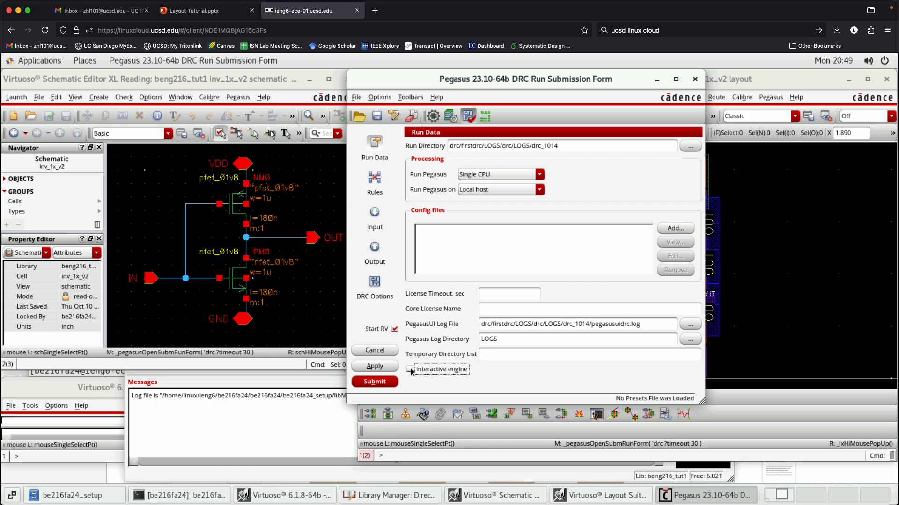
click(409, 370)
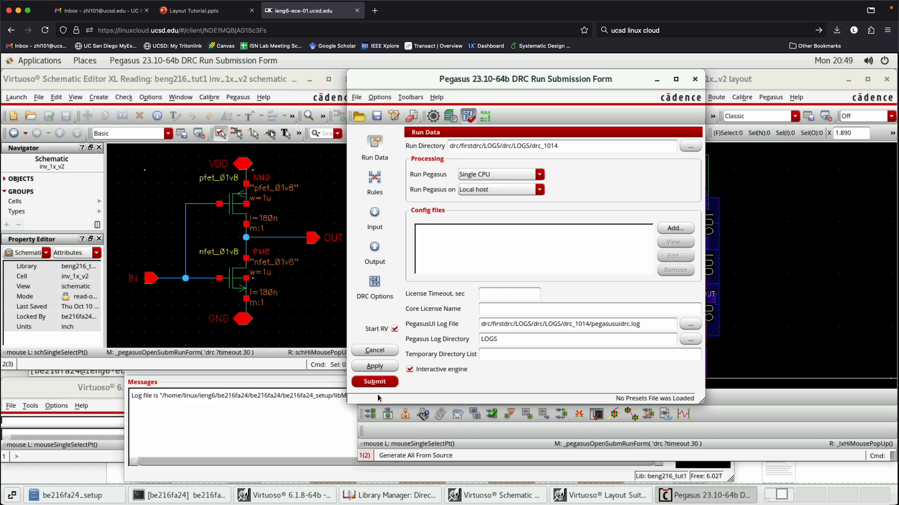
click(382, 382)
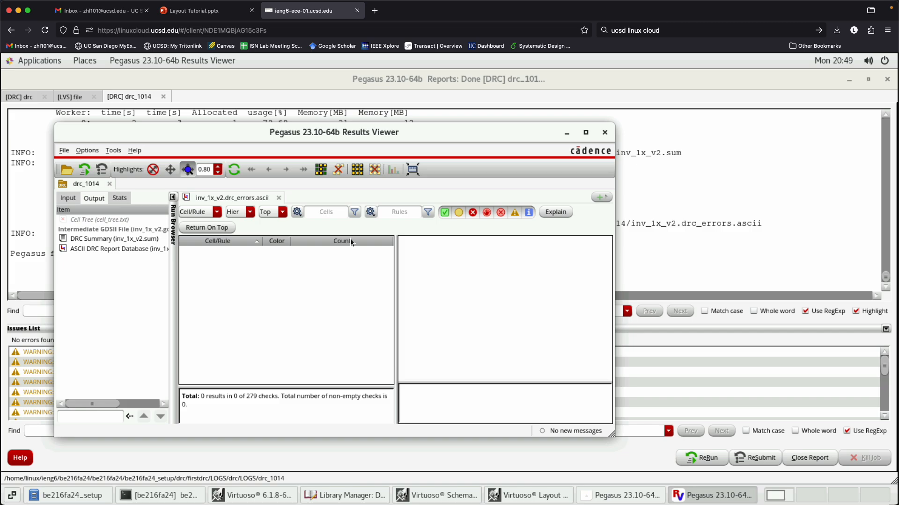
- Review the DRC results and the run's input files, and close the results viewer and the run report
drag(395, 276, 464, 286)
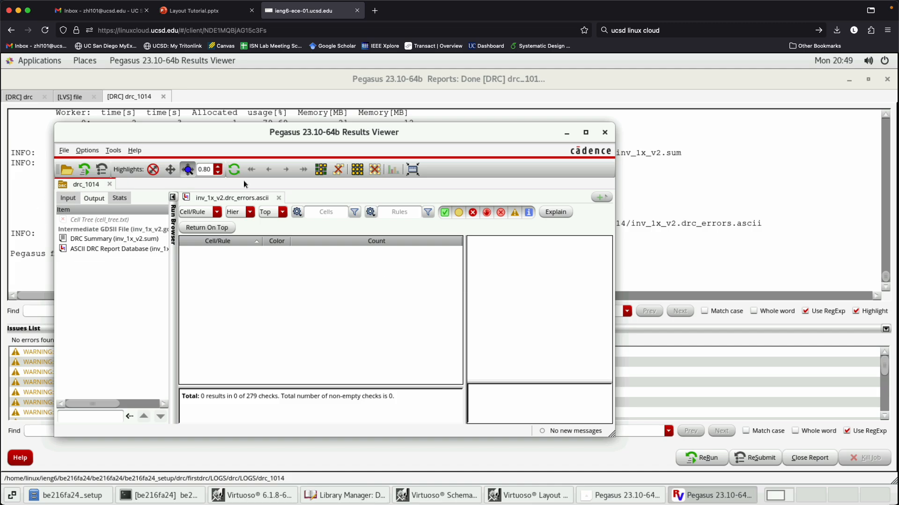
click(75, 198)
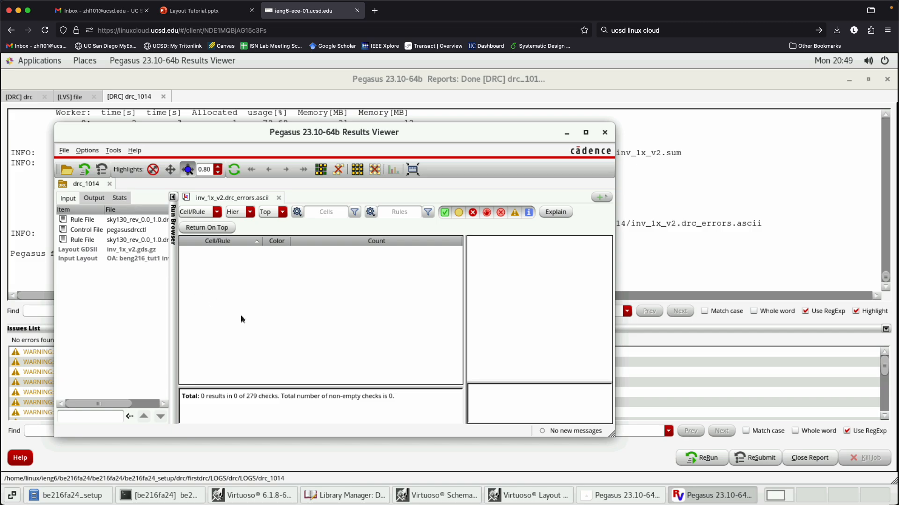
click(604, 133)
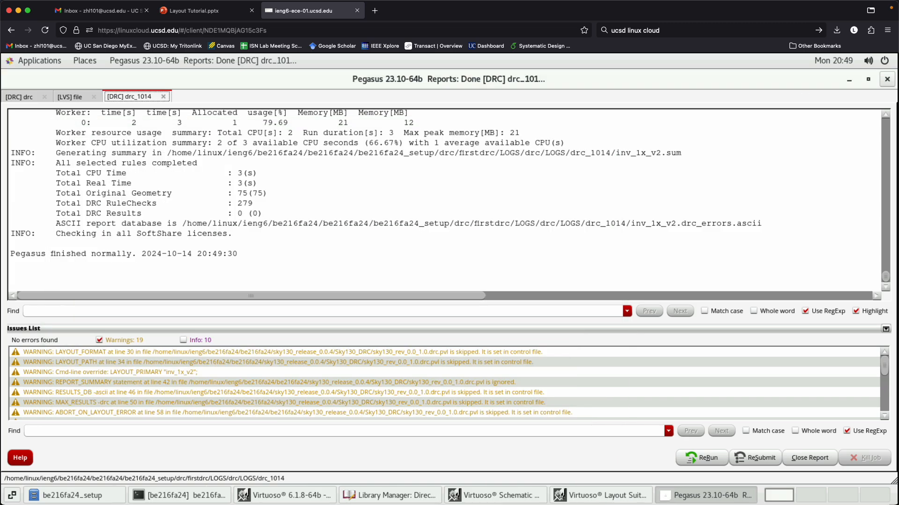
click(887, 80)
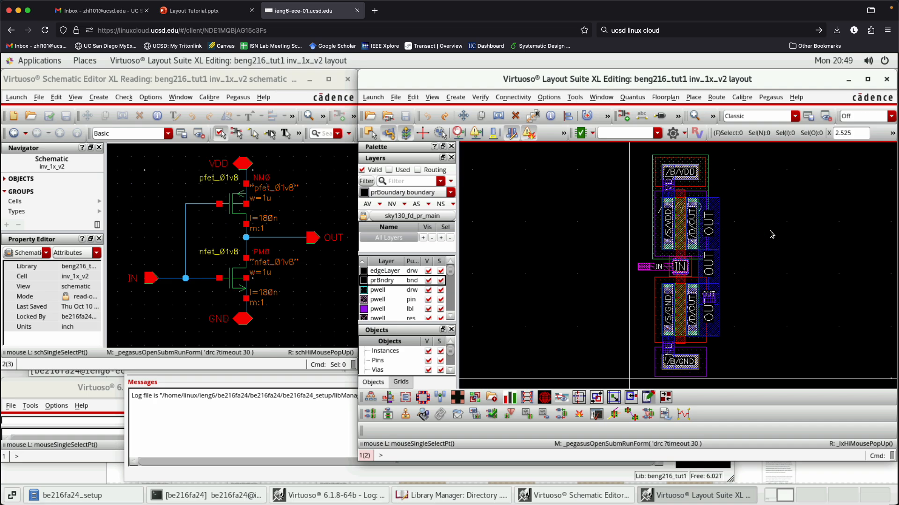
ctrl+scroll(743, 263, up, 2)
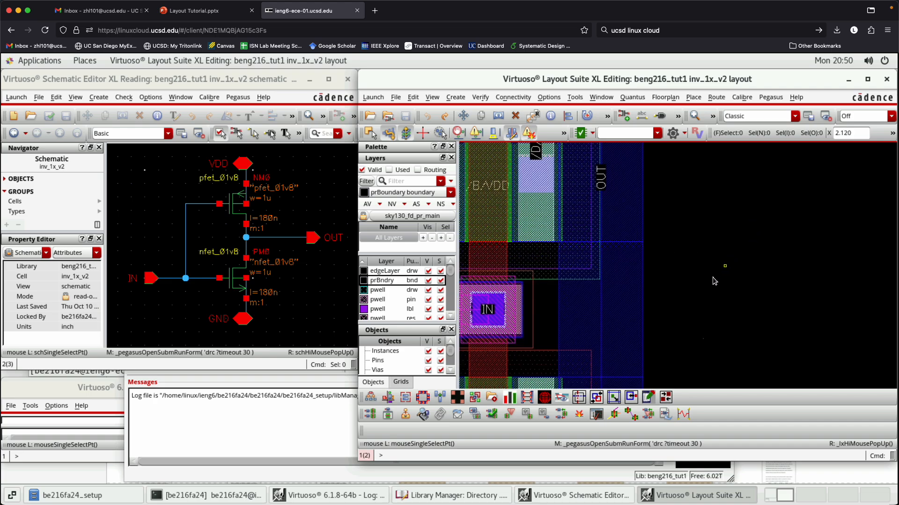
key(p)
click(621, 302)
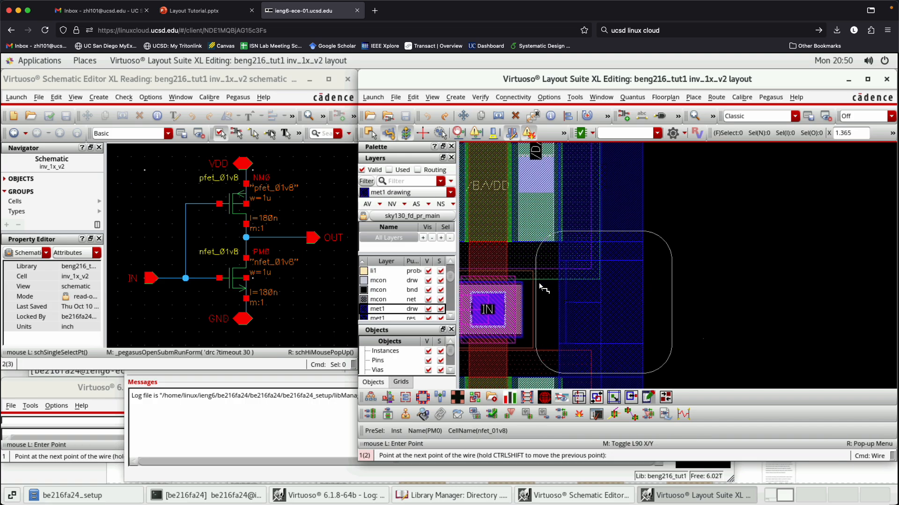
key(Escape)
ctrl+scroll(630, 304, down, 2)
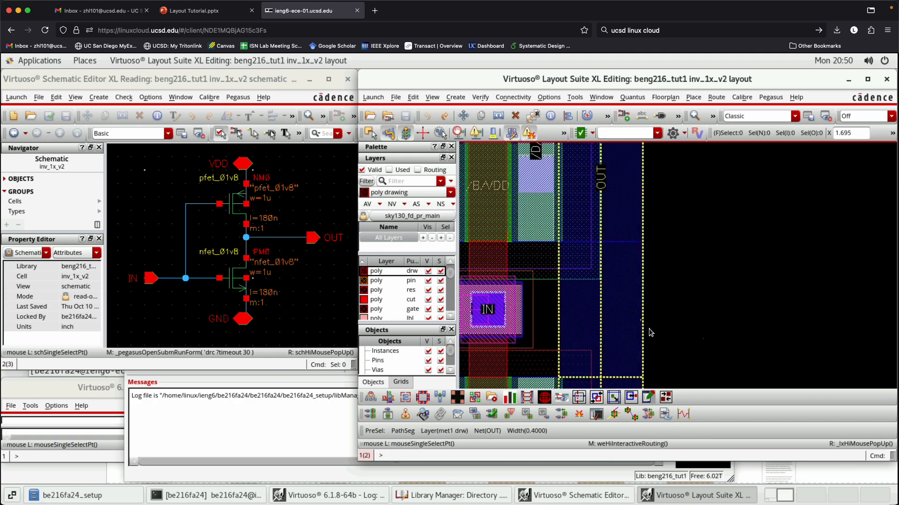
ctrl+scroll(640, 214, up, 2)
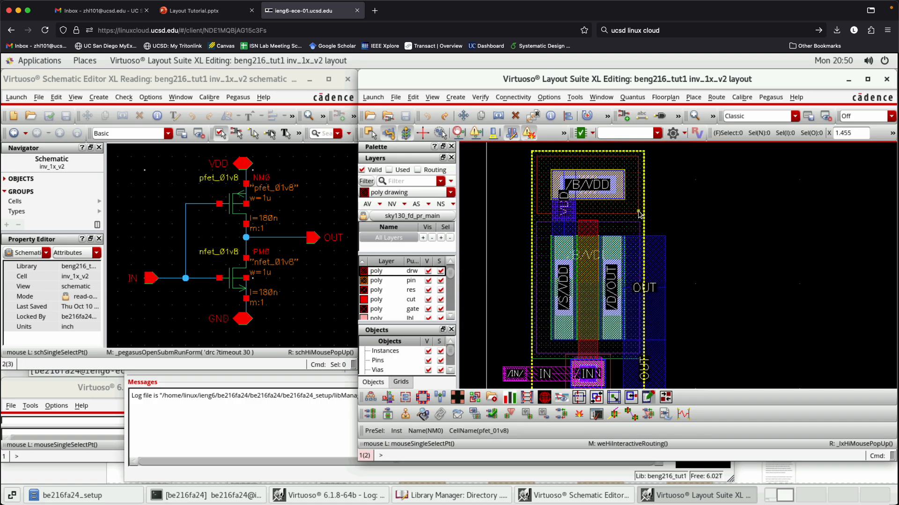
- Filter the layer palette to routing layers and make met1 drawing the active layer
click(418, 169)
scroll(410, 290, down, 3)
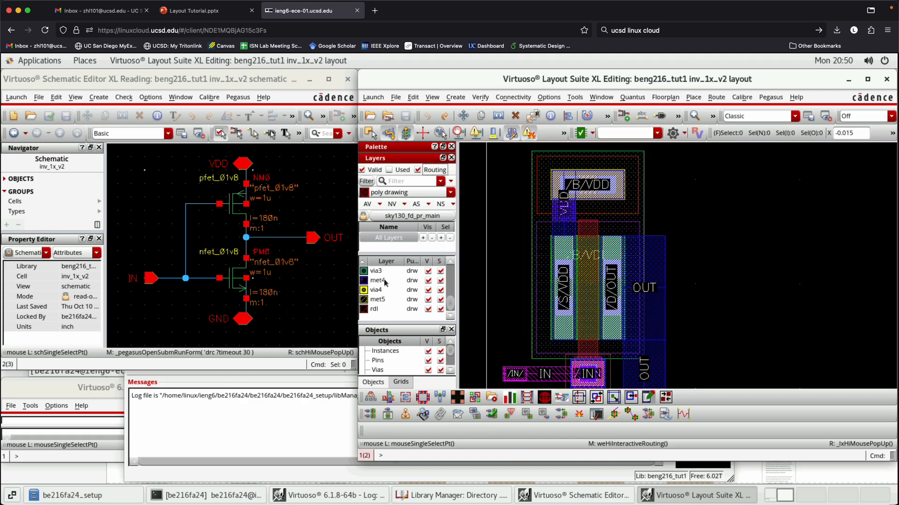
scroll(443, 292, up, 1)
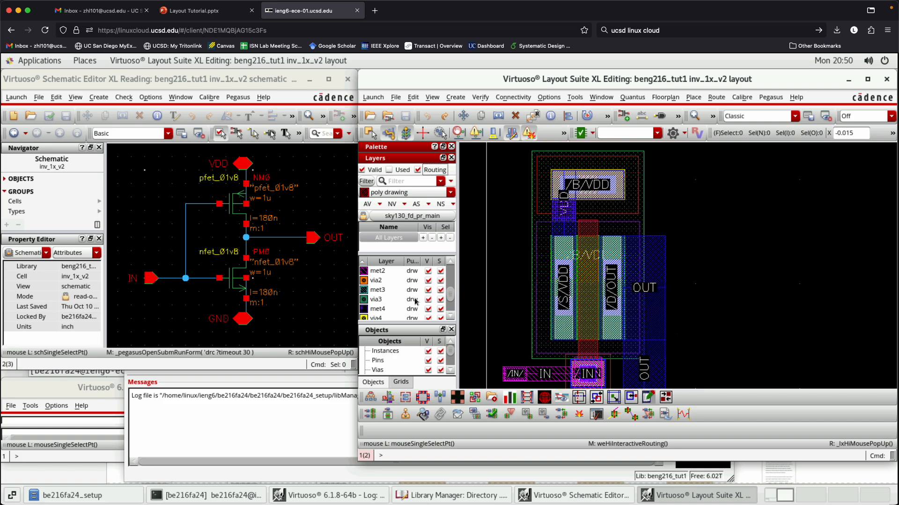
scroll(413, 300, up, 1)
click(379, 281)
- Draw a short vertical met1 wire of width 0.27 from the /B/VDD body contact down towards the pfet gate
key(p)
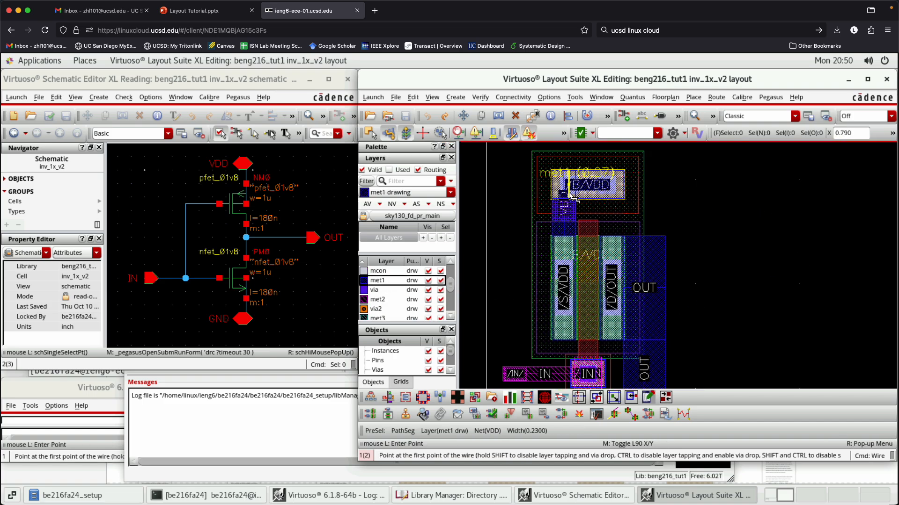
ctrl+scroll(570, 192, up, 2)
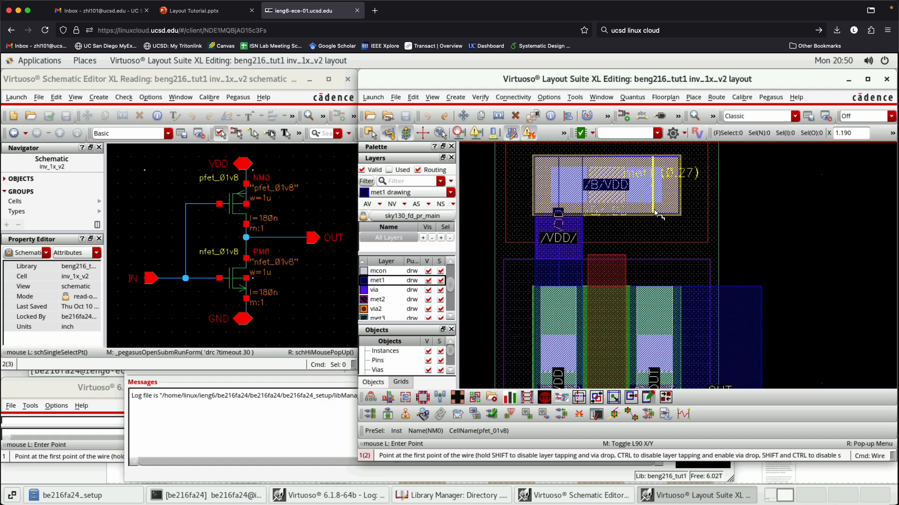
click(627, 206)
double_click(623, 252)
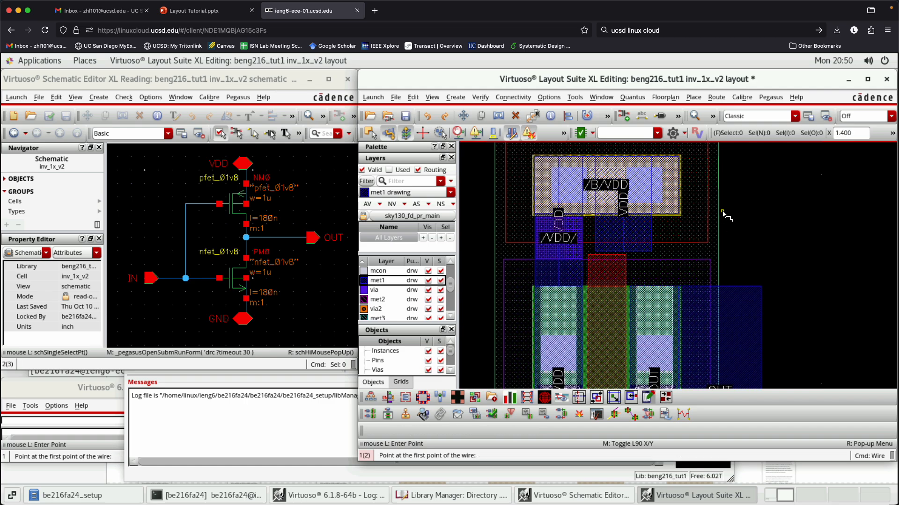
key(Escape)
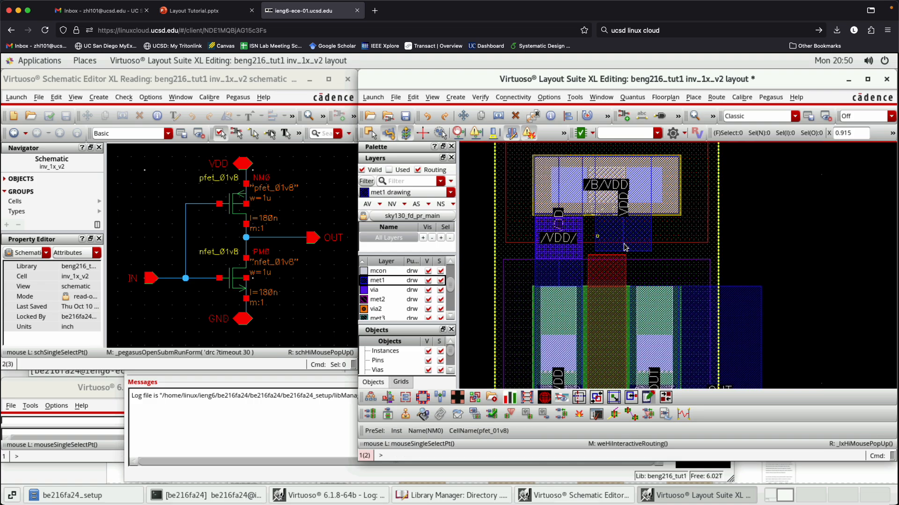
- Remove the routing-only layer filter and hide every layer except met1 drawing
click(621, 235)
key(Delete)
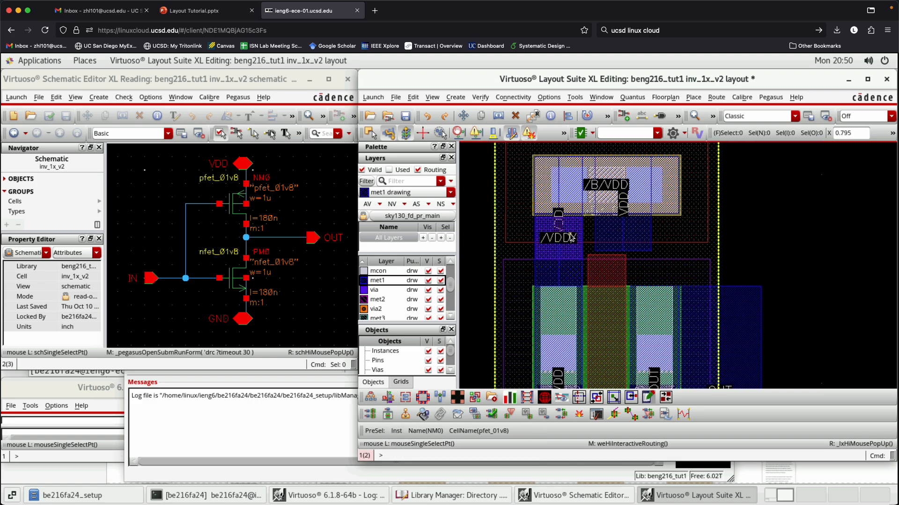
click(392, 206)
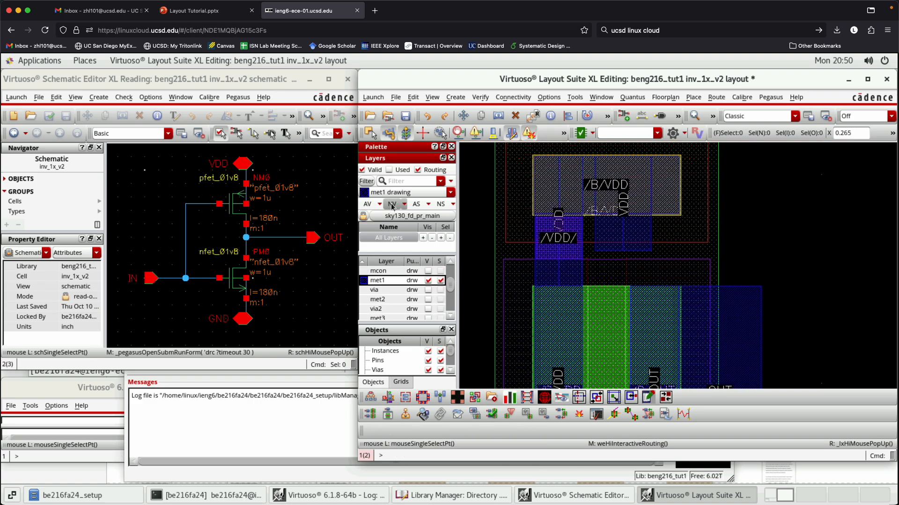
click(427, 171)
click(394, 204)
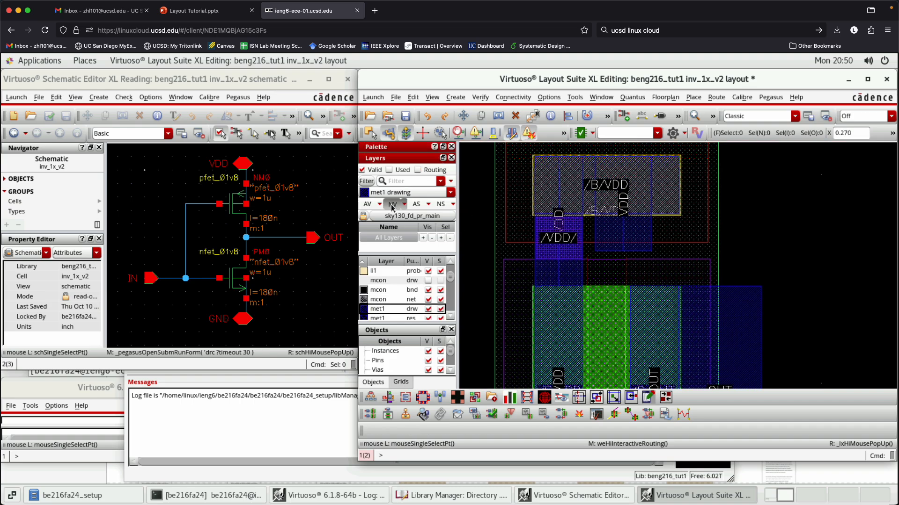
- Measure the horizontal gap between the new met1 wire and the existing VDD met1 wire
scroll(591, 227, up, 3)
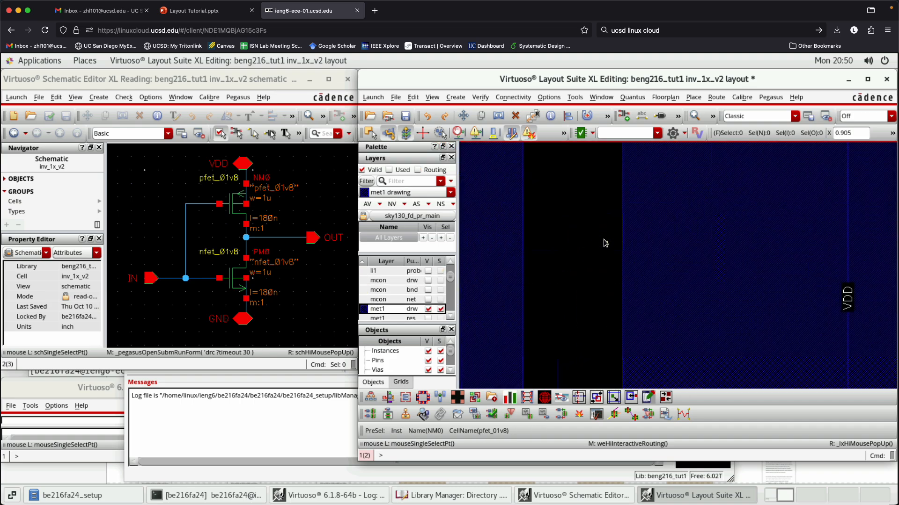
key(k)
click(621, 243)
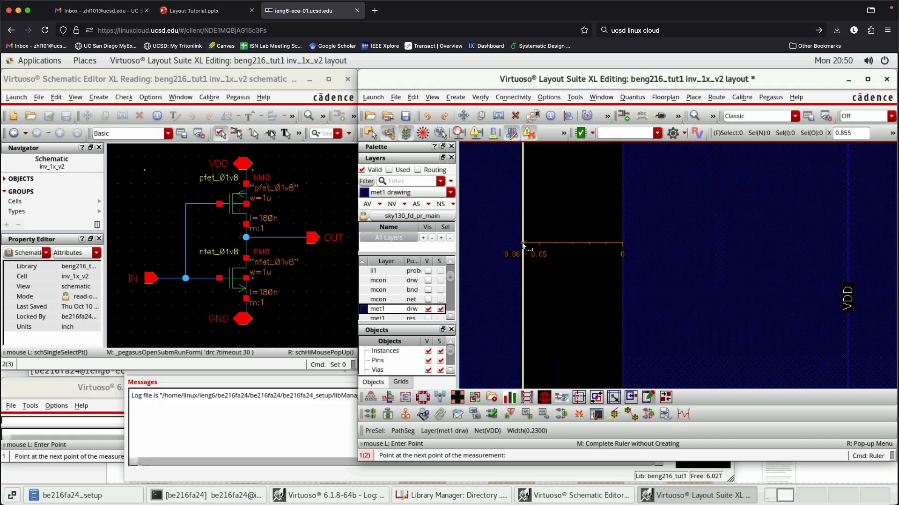
key(Escape)
- Extend the new VDD met1 wire downwards, stopping just above the met1 of the pfet's /D/OUT drain
scroll(588, 192, down, 5)
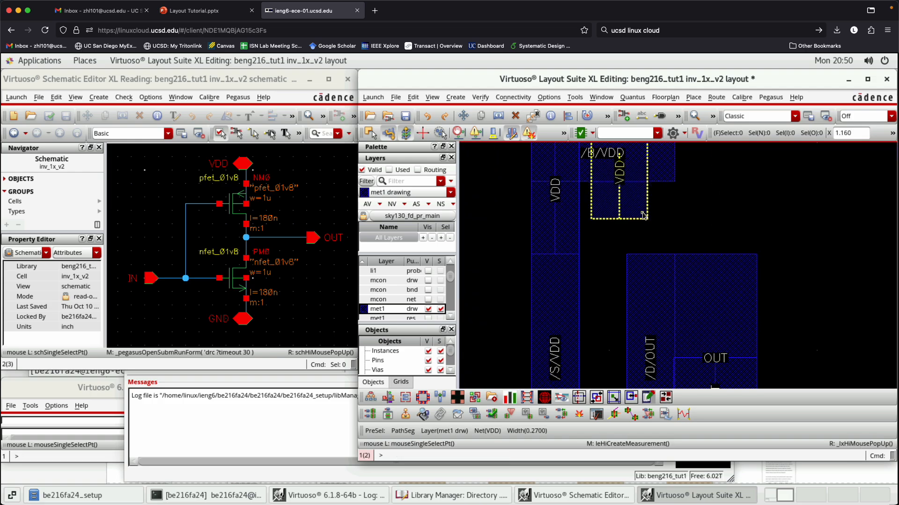
key(p)
click(618, 228)
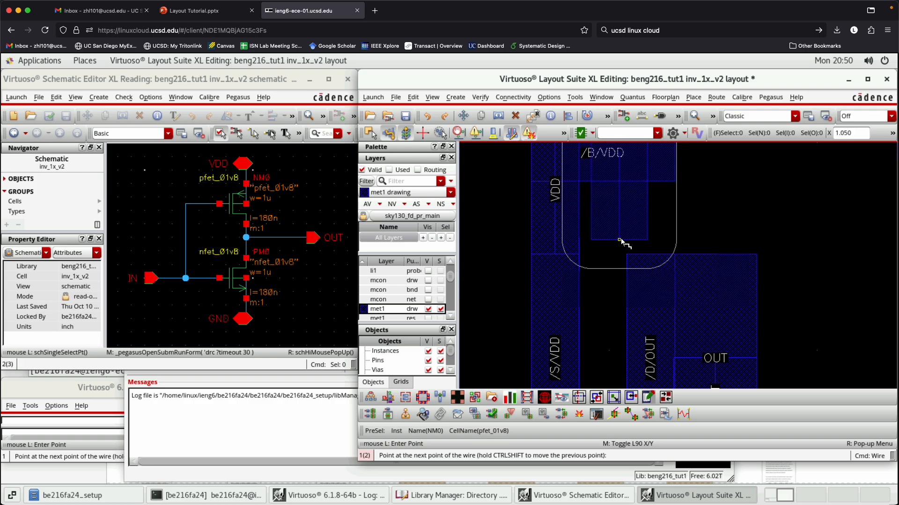
double_click(623, 243)
key(Escape)
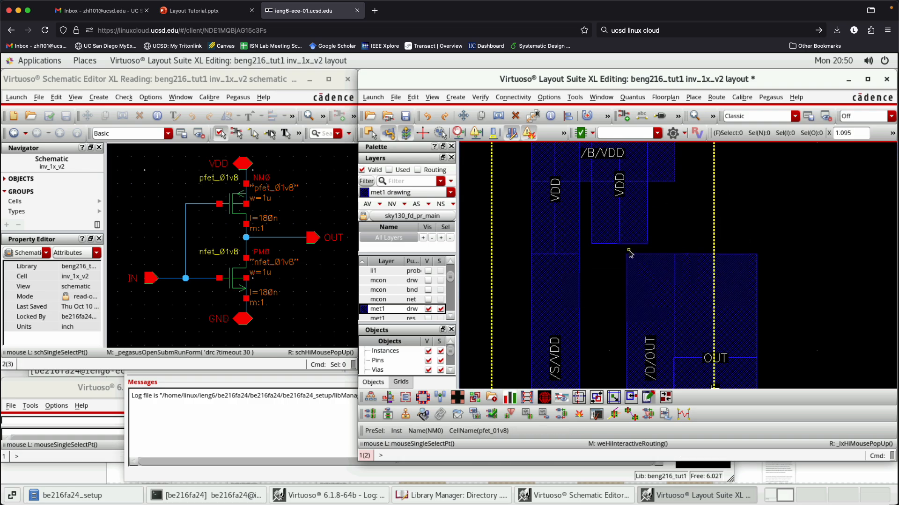
- Measure the extended wire's vertical gap to the OUT met1 and its horizontal gap to the neighbouring VDD wire
key(k)
click(637, 254)
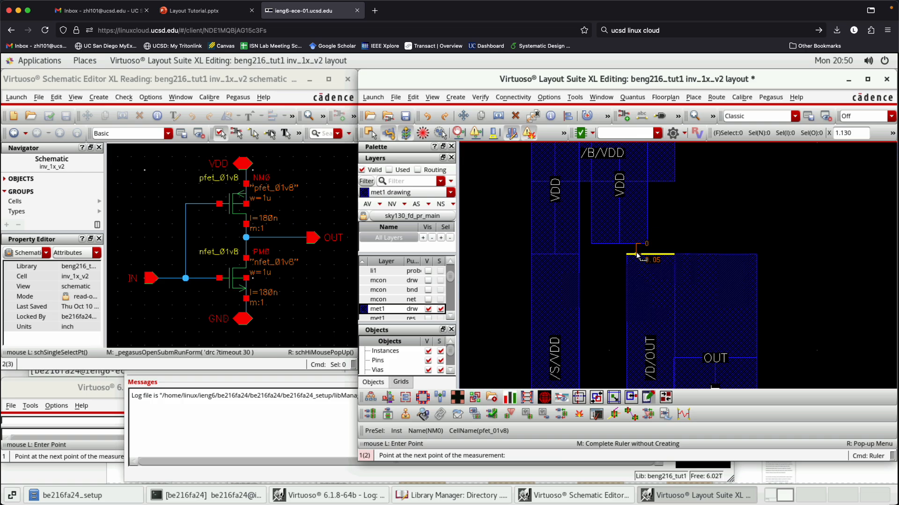
key(Escape)
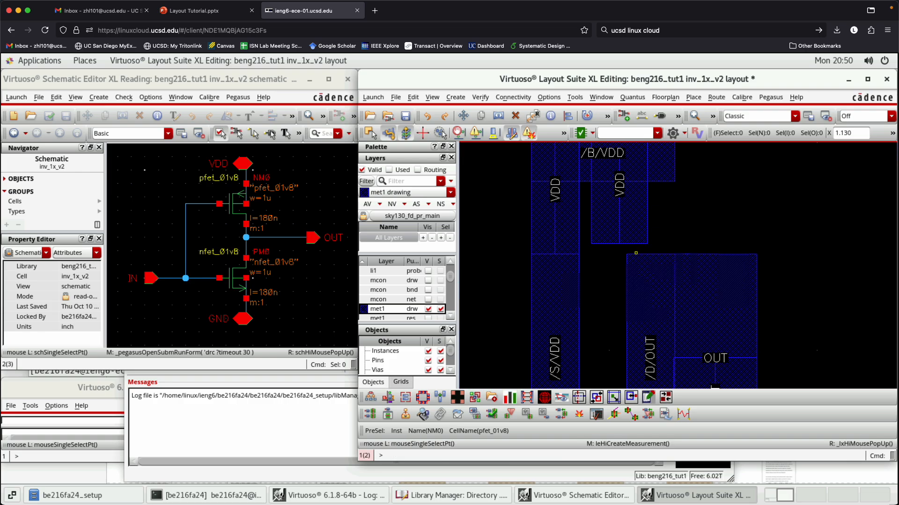
key(k)
click(592, 223)
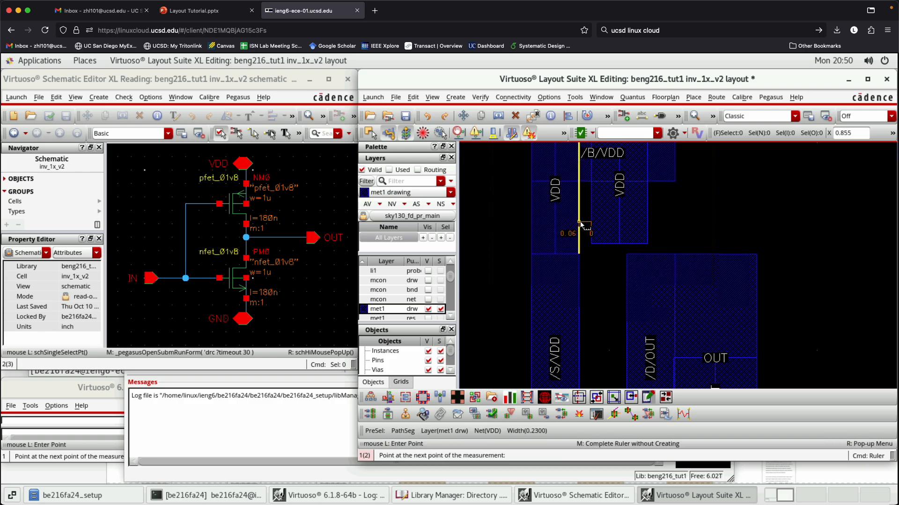
key(Escape)
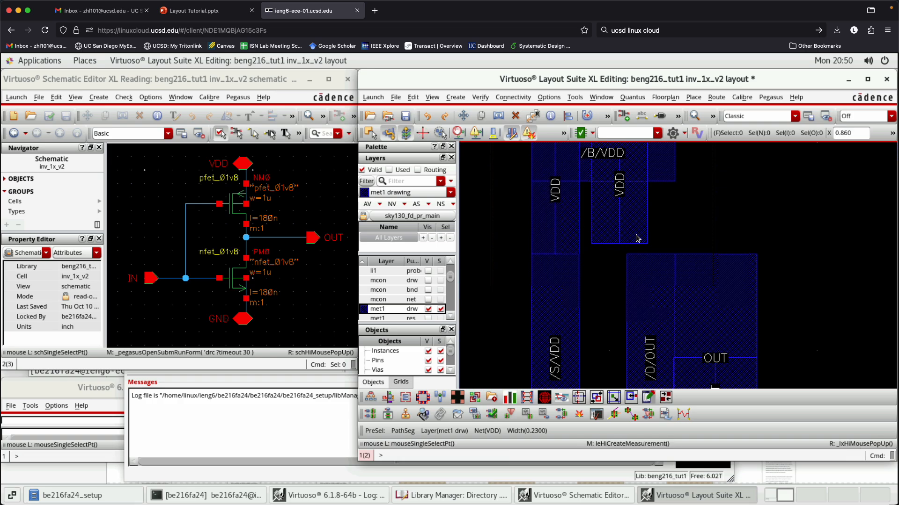
- Save the layout and submit a new Pegasus DRC run, overwriting the drc_1014 run directory
key(f)
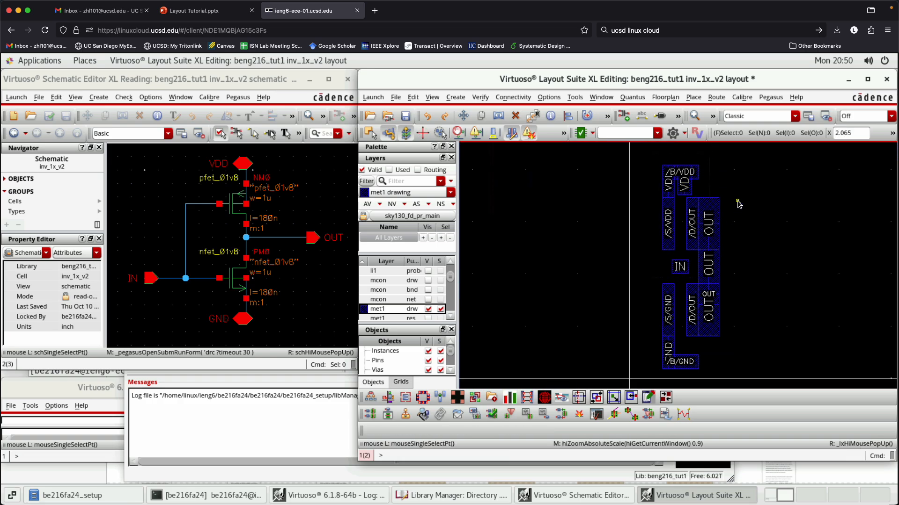
click(405, 117)
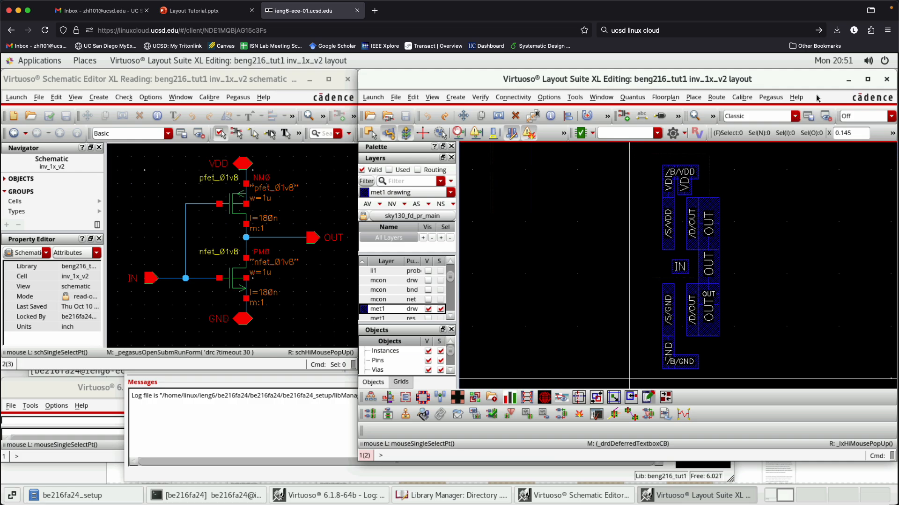
click(773, 97)
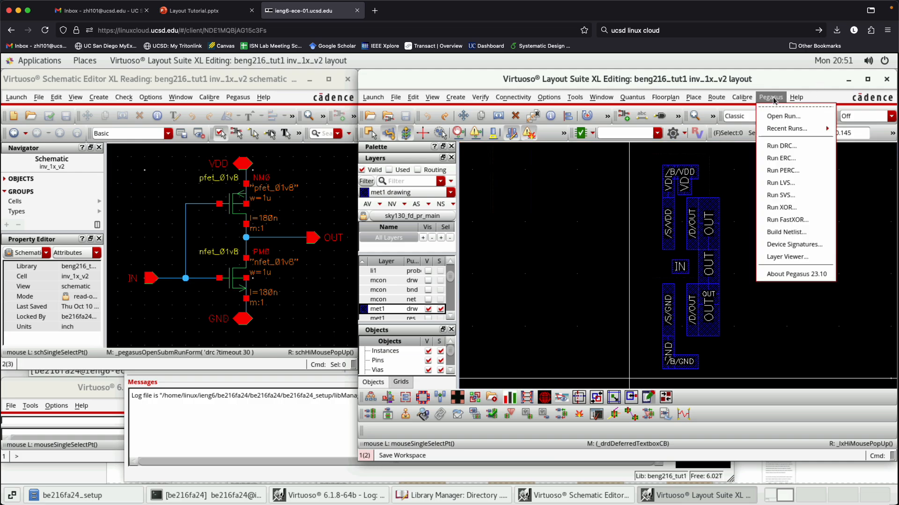
click(796, 148)
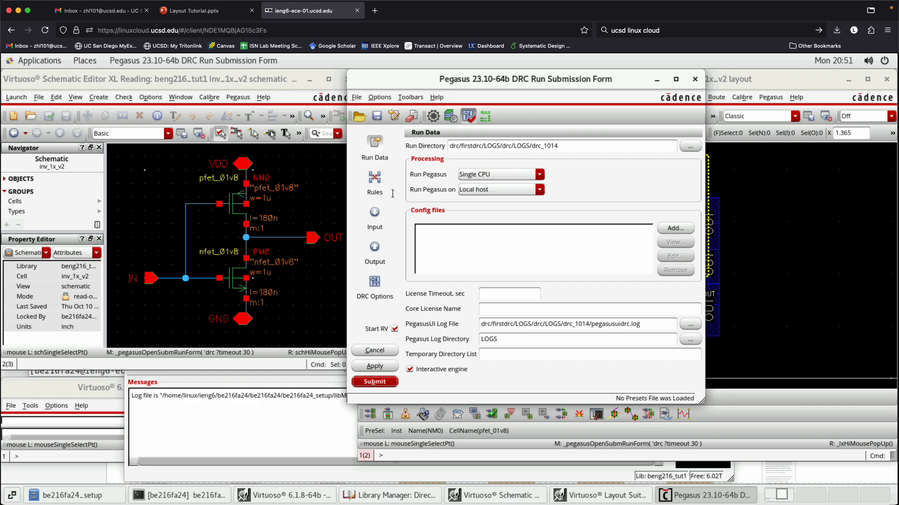
click(382, 381)
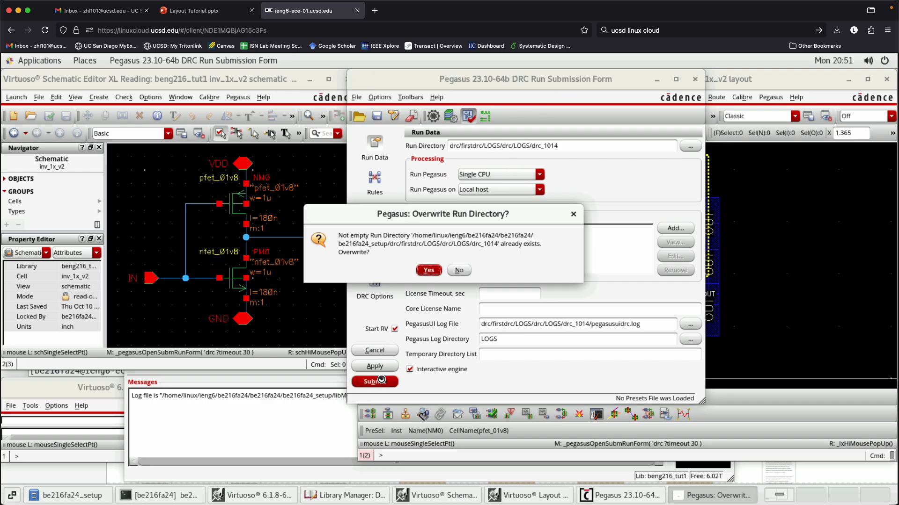
click(428, 271)
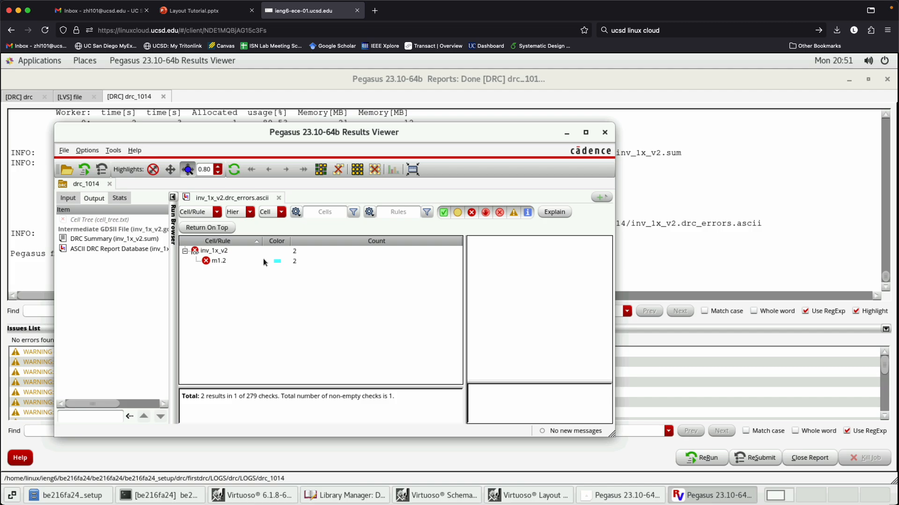
- List the m1.2 rule's violations, enlarge the rule description area, and highlight the first violation in the layout
click(302, 264)
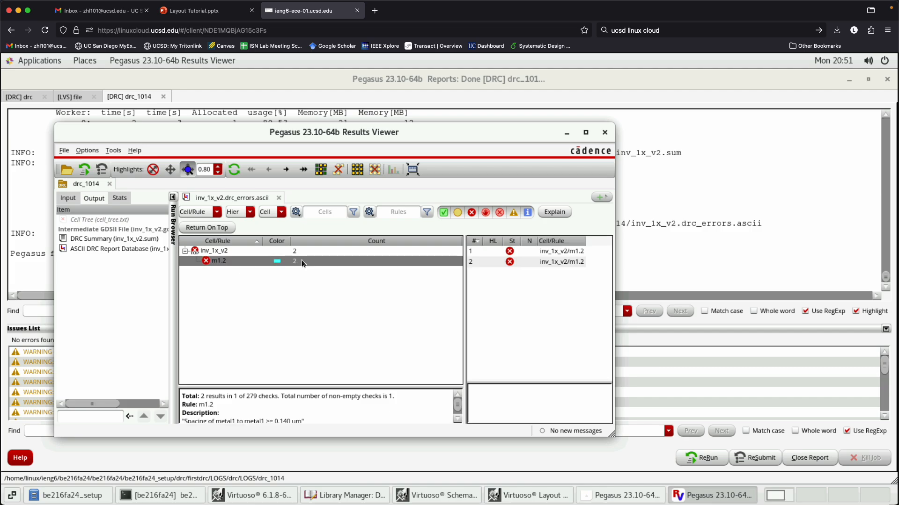
drag(350, 385, 346, 351)
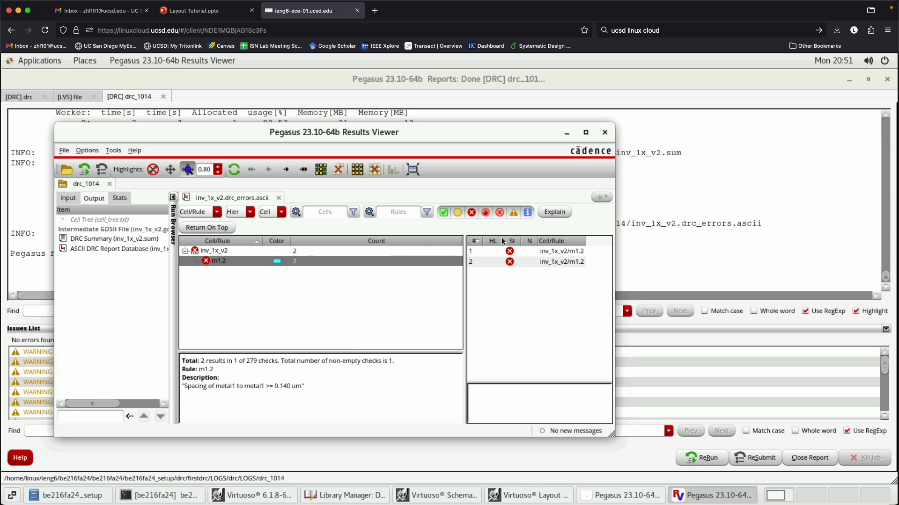
click(535, 253)
right_click(536, 254)
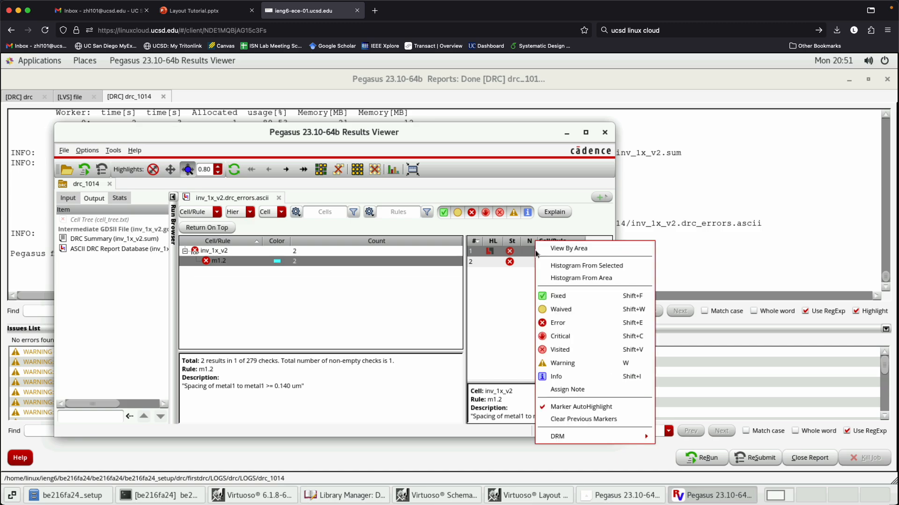
click(568, 249)
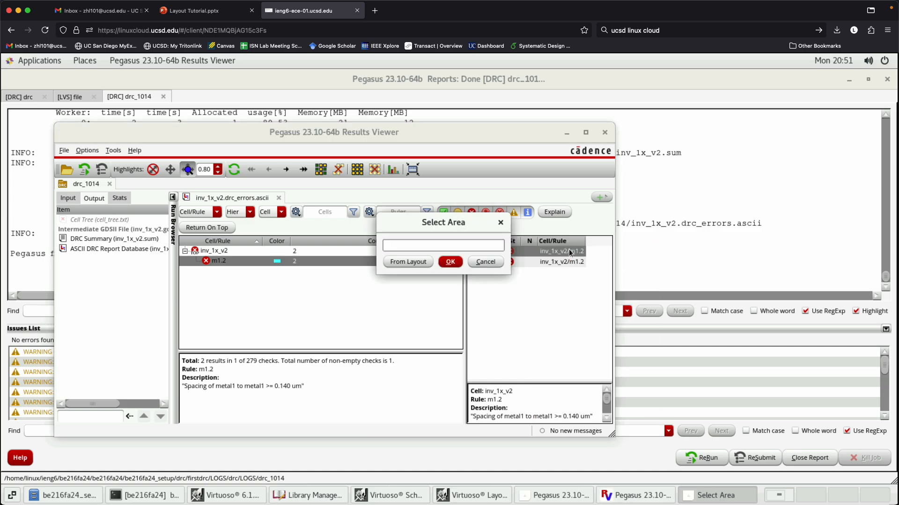
click(501, 221)
right_click(535, 253)
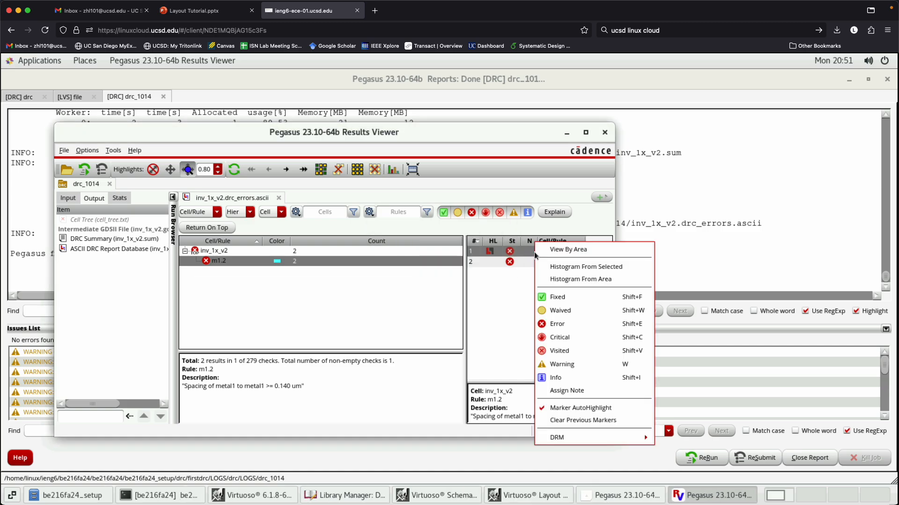
click(518, 252)
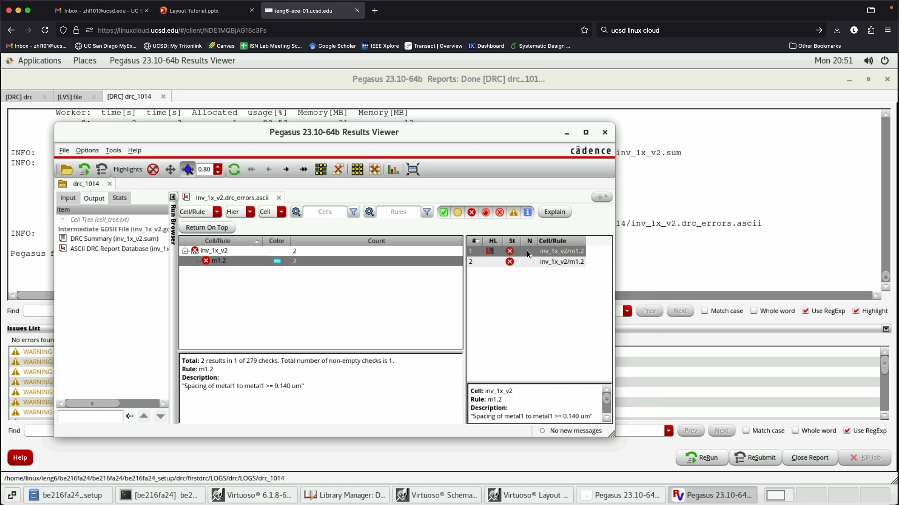
right_click(527, 252)
click(555, 249)
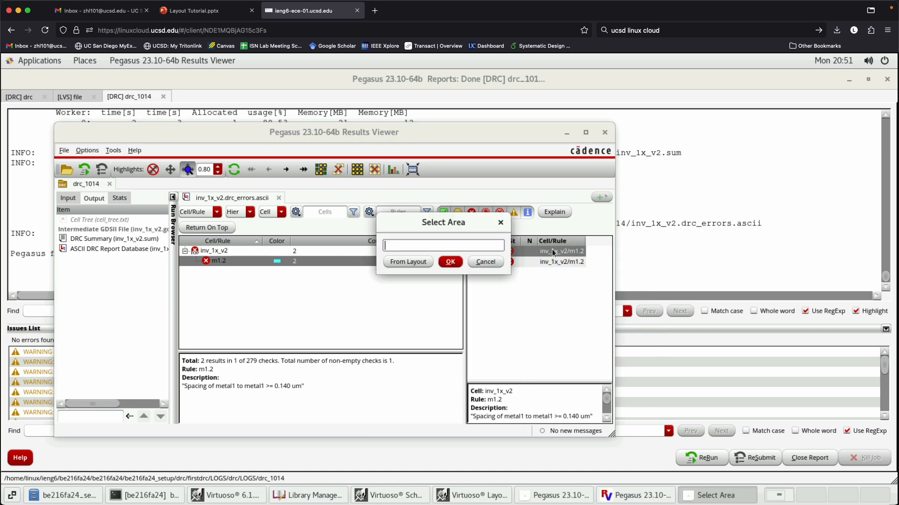
click(418, 262)
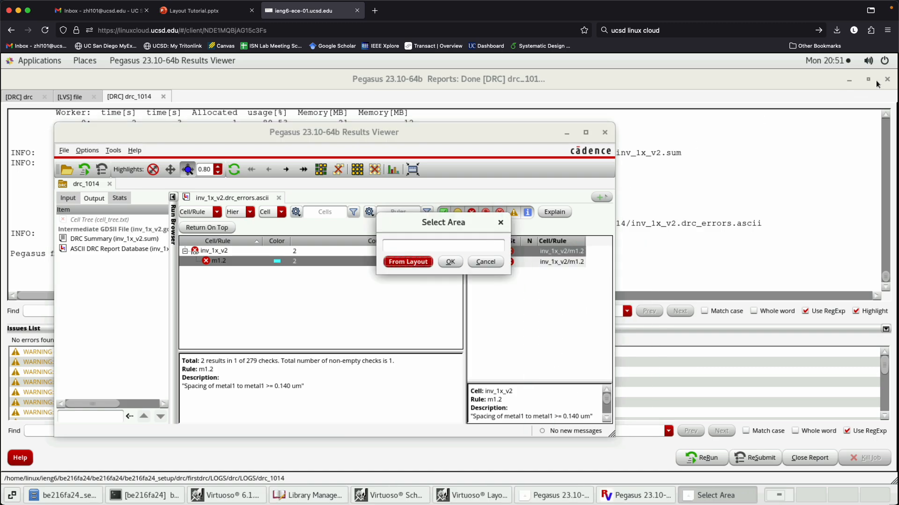
- Cancel the area selection and uncover the layout by minimising the DRC reports window and moving the Results Viewer aside
click(849, 82)
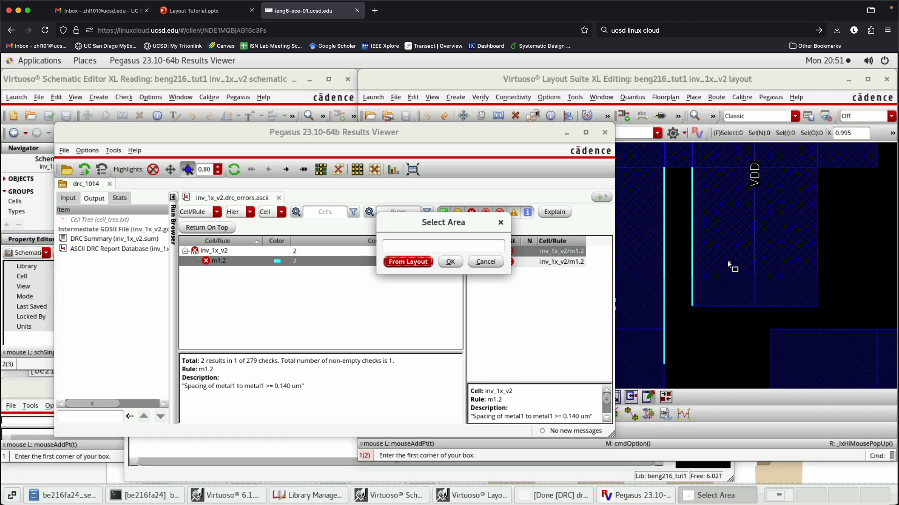
click(499, 224)
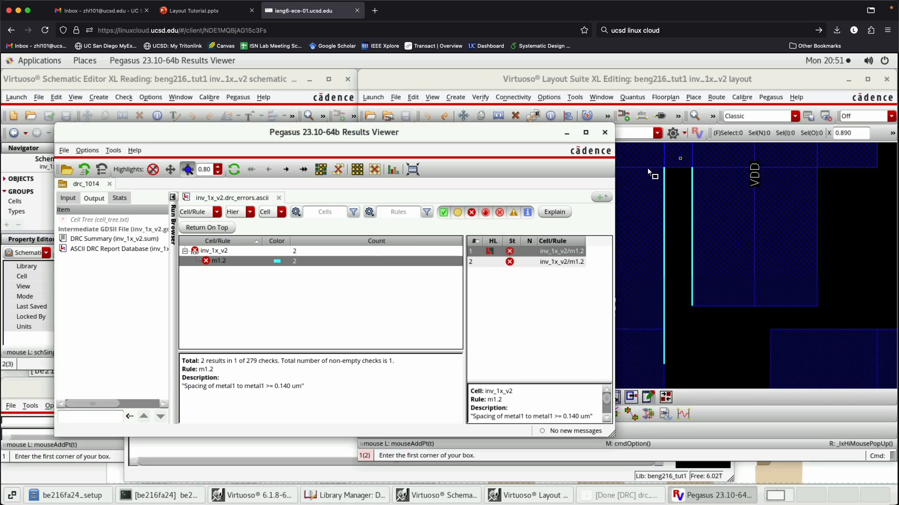
drag(392, 146, 198, 146)
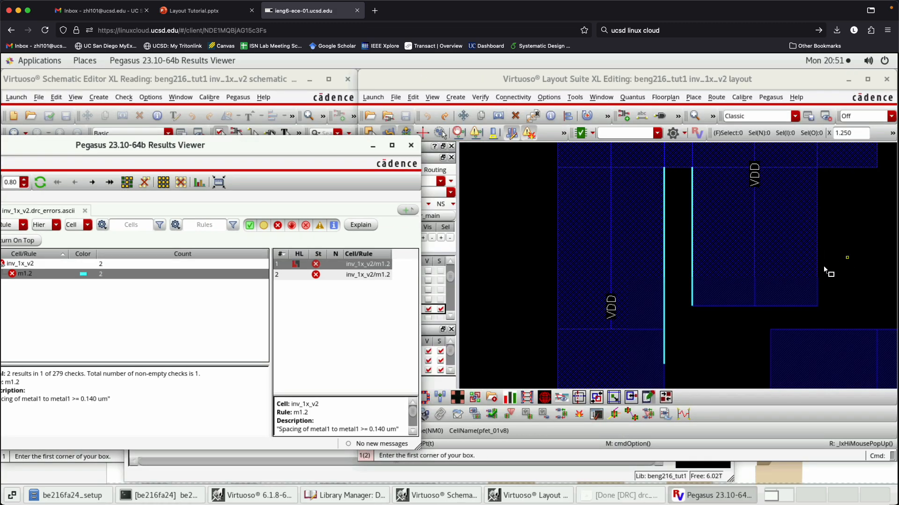
click(846, 258)
scroll(628, 249, down, 1)
key(Escape)
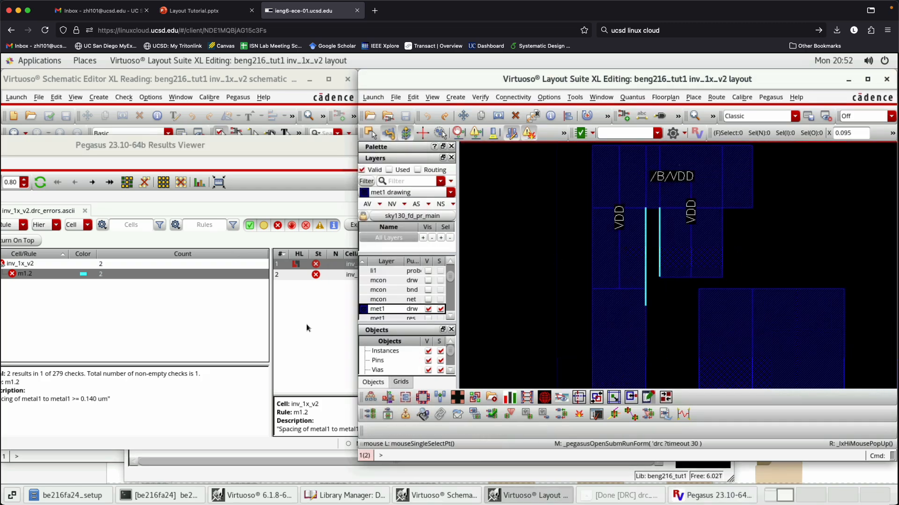
- Alternate between the two m1.2 violations to examine which met1 edges each one highlights in the layout
click(344, 277)
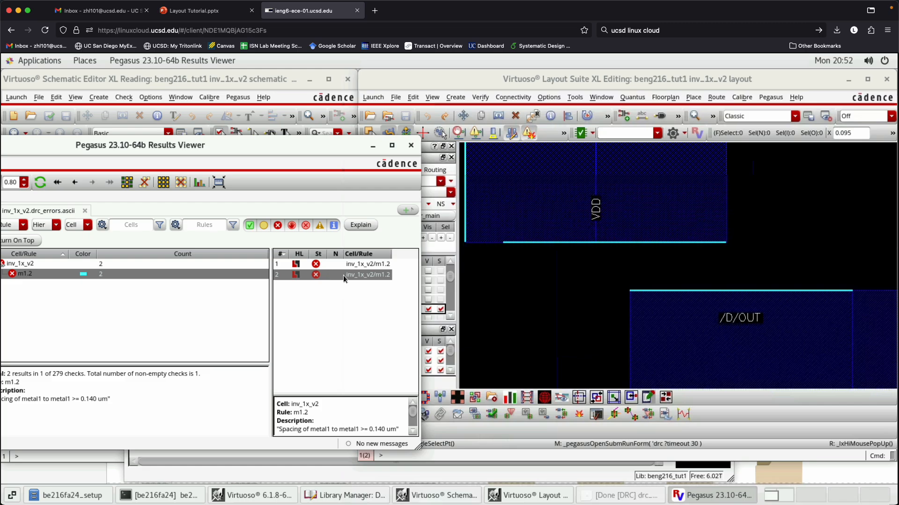
click(355, 266)
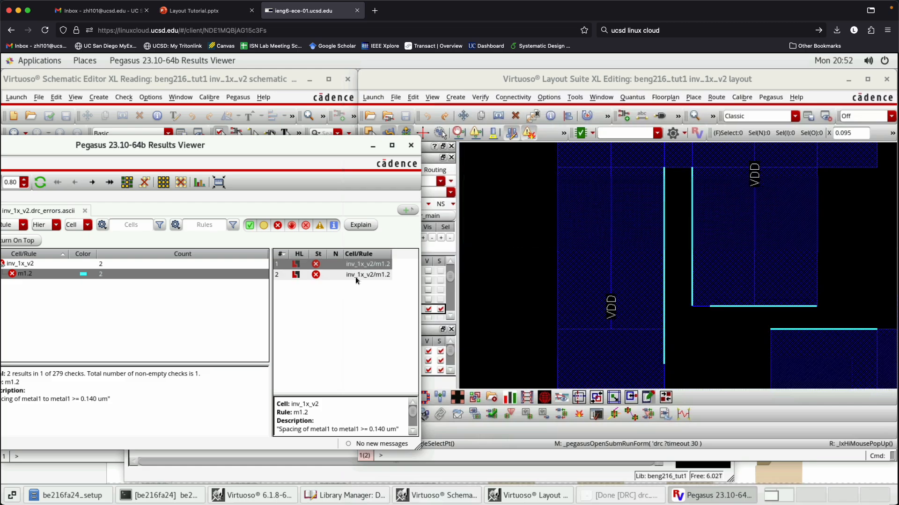
click(355, 276)
click(350, 265)
click(350, 275)
click(347, 266)
click(347, 275)
click(90, 273)
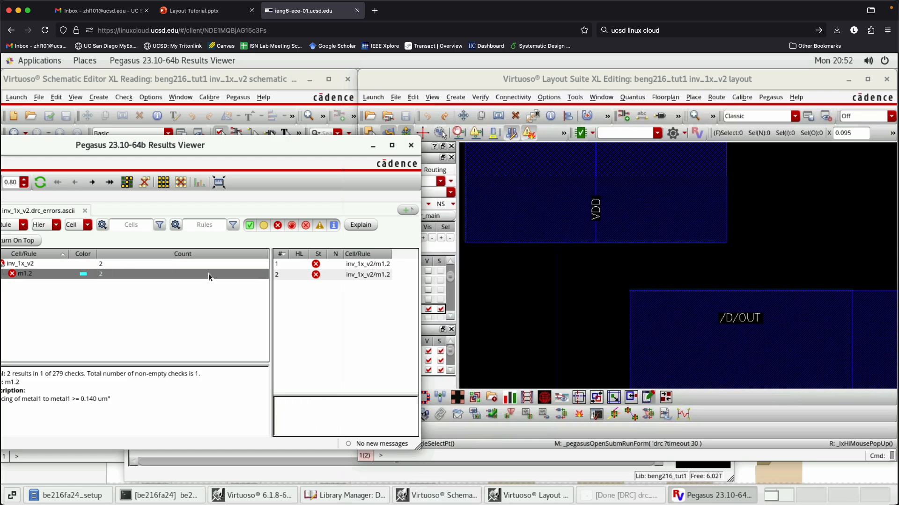
click(364, 266)
click(363, 275)
click(358, 266)
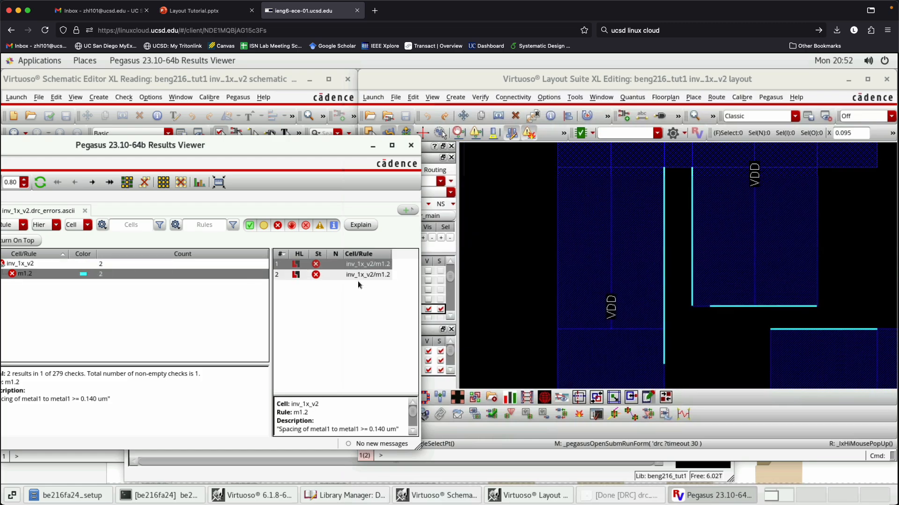
click(367, 275)
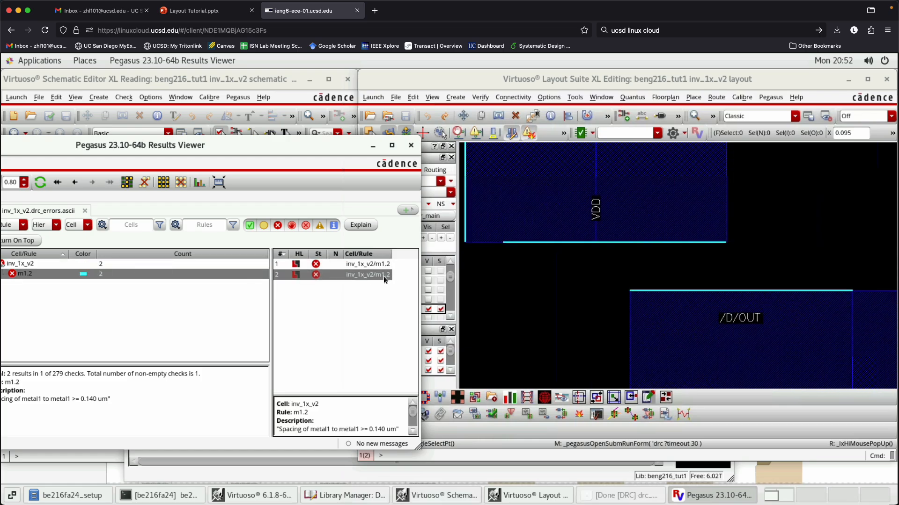
- Delete the added VDD met1 wire beside the existing one and make all layers visible in the layout
scroll(673, 282, down, 3)
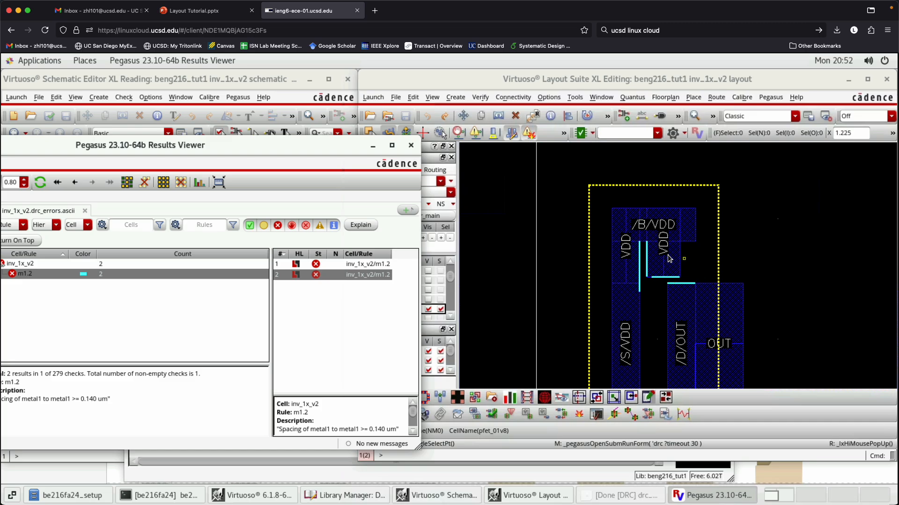
click(729, 309)
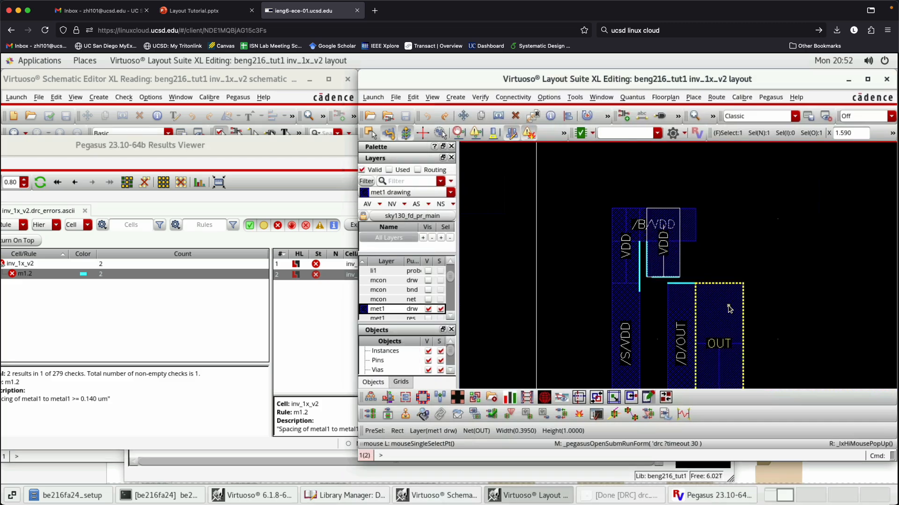
key(Delete)
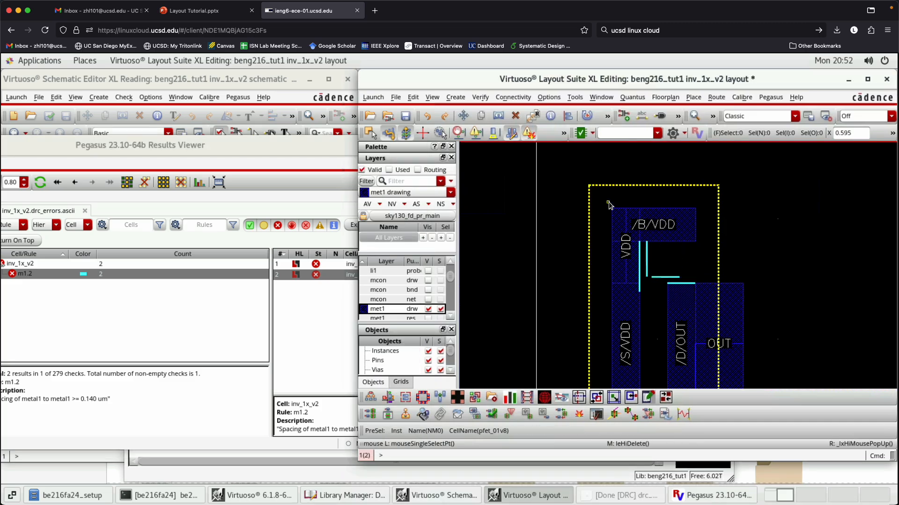
scroll(608, 201, down, 1)
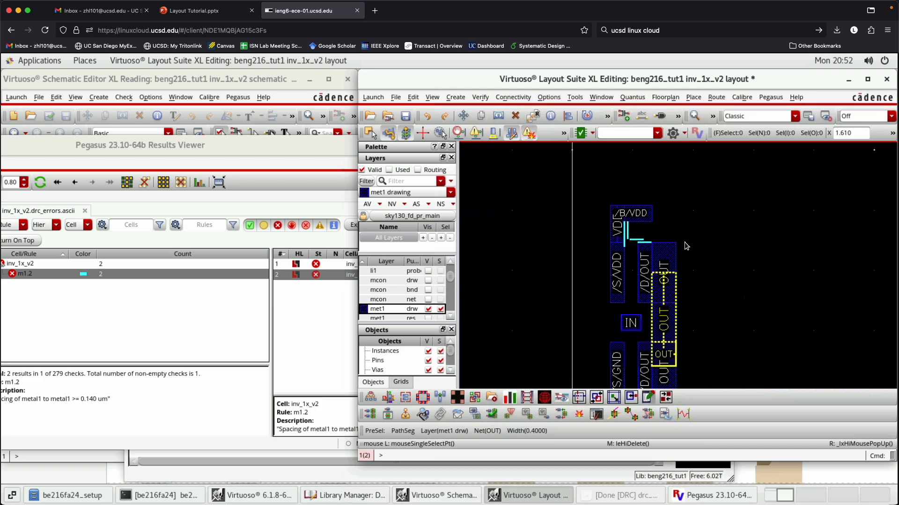
click(367, 204)
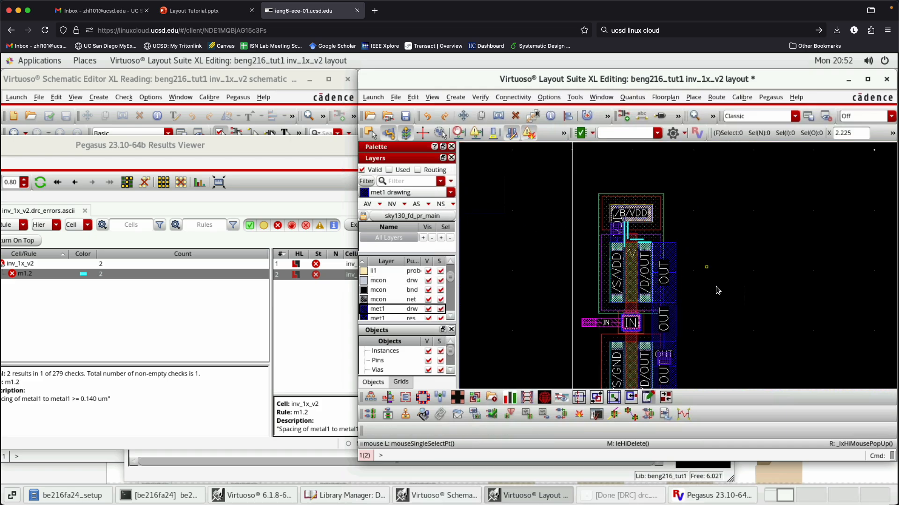
- Copy the pfet and place the copy on its left, overlapping the copy's drain with the original's /S/VDD source
scroll(592, 223, up, 1)
click(591, 224)
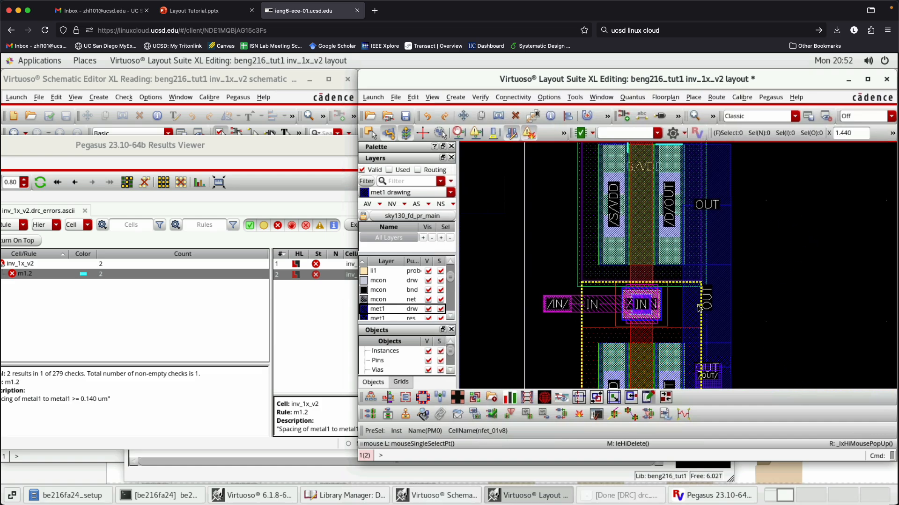
scroll(697, 300, down, 1)
key(c)
click(657, 278)
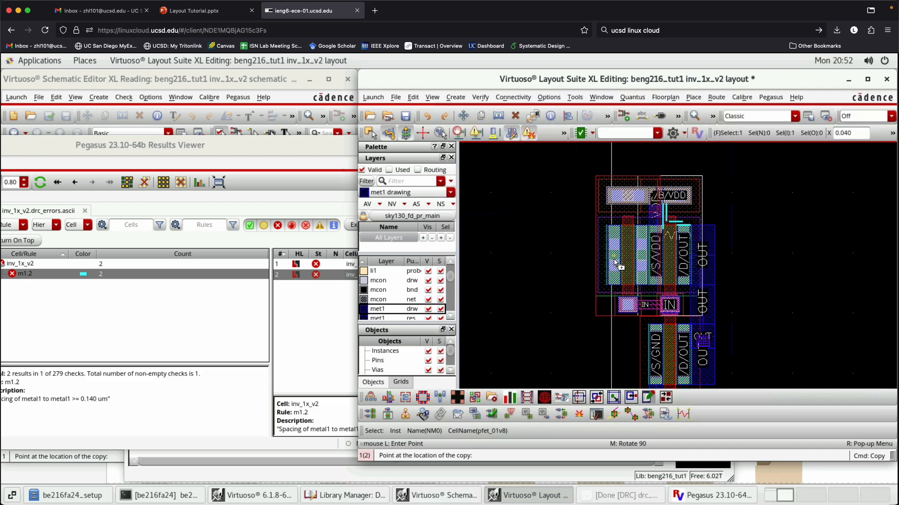
click(630, 264)
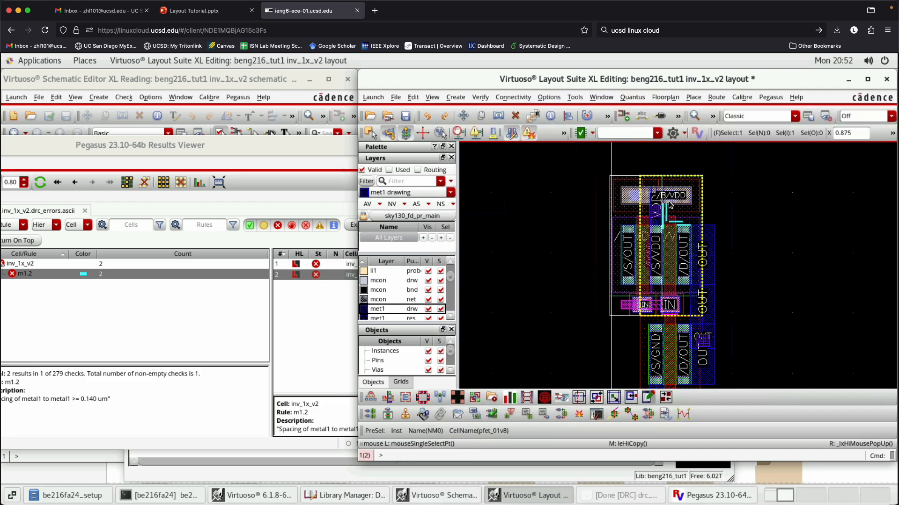
click(843, 222)
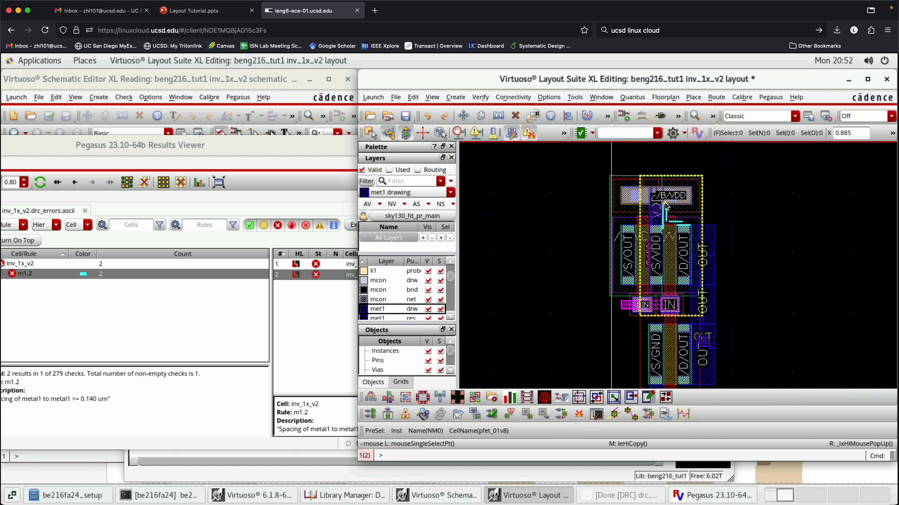
- Move the copied pfet left until its drain stands clear of the original pfet's /S/VDD source
scroll(664, 202, up, 1)
click(579, 215)
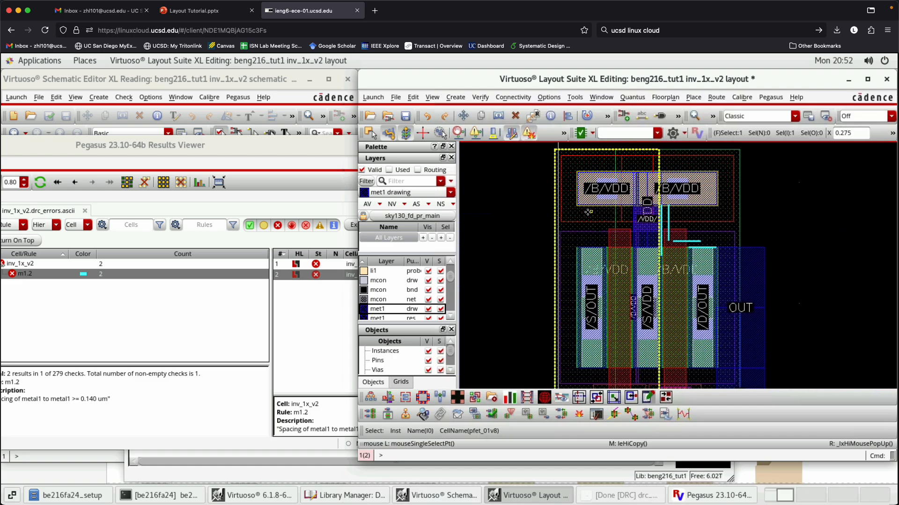
key(m)
click(534, 219)
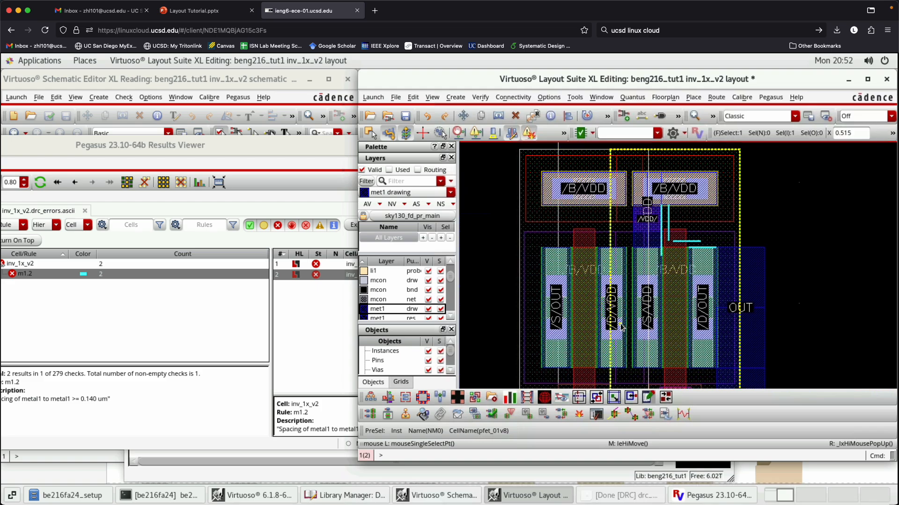
- Move the copied pfet back right so its /D/VDD drain overlaps the original pfet's /S/VDD source
click(611, 292)
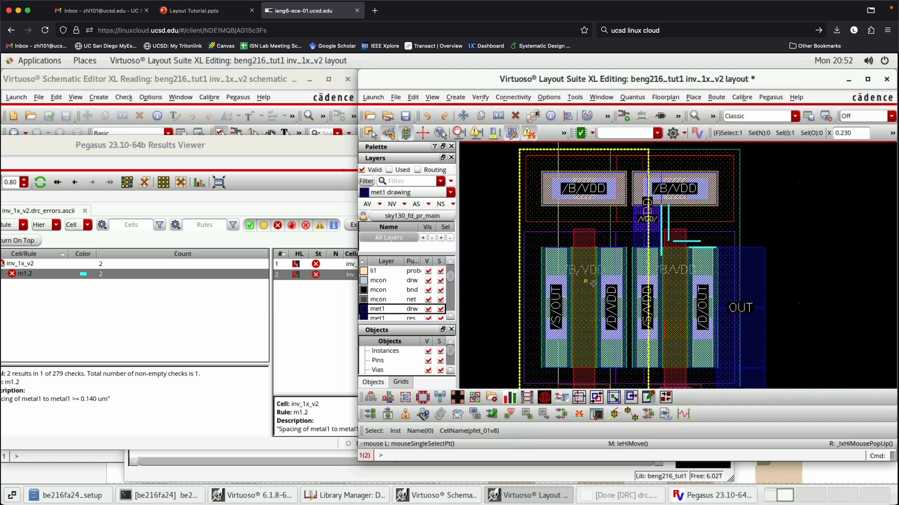
key(m)
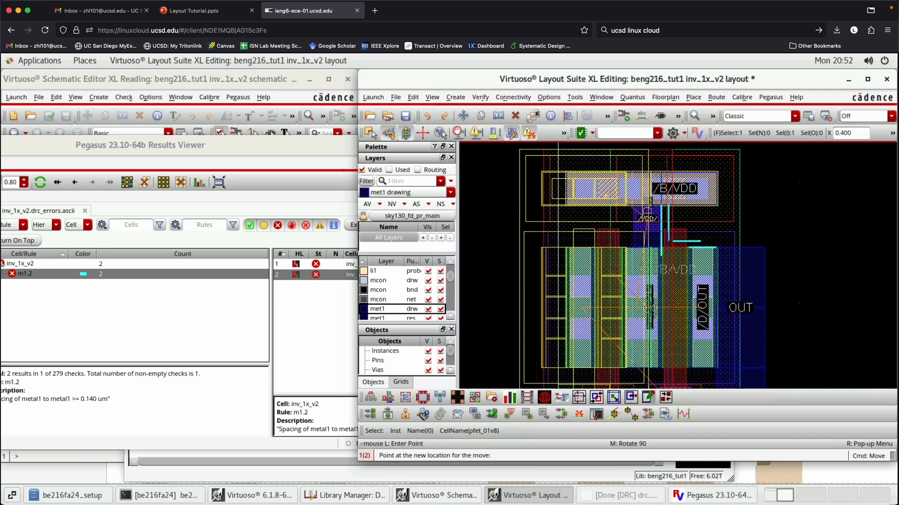
click(653, 308)
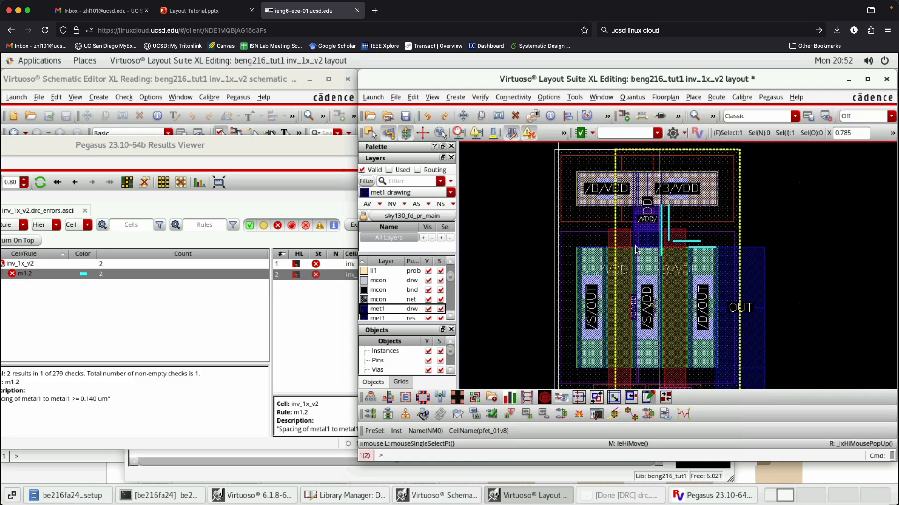
- Try moving the copied pfet slightly left to several trial positions partly overlapping the original pfet's /S/VDD source
click(591, 197)
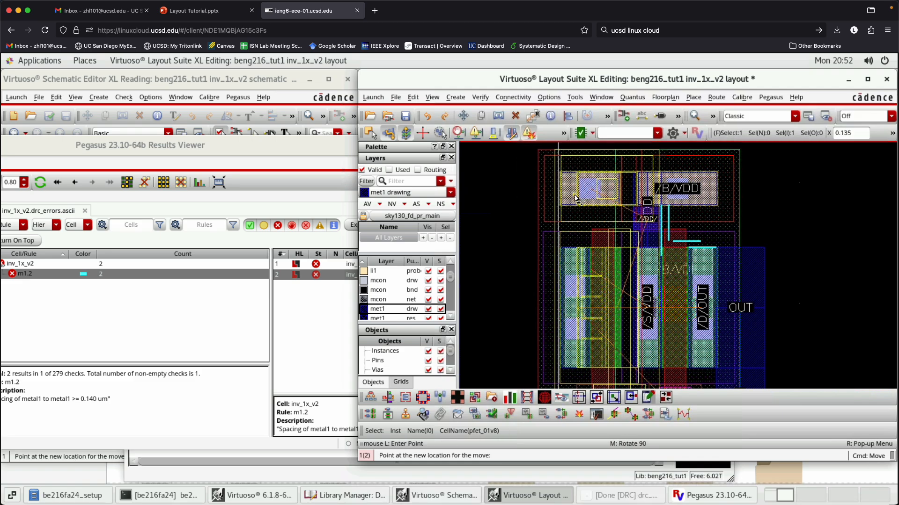
click(575, 197)
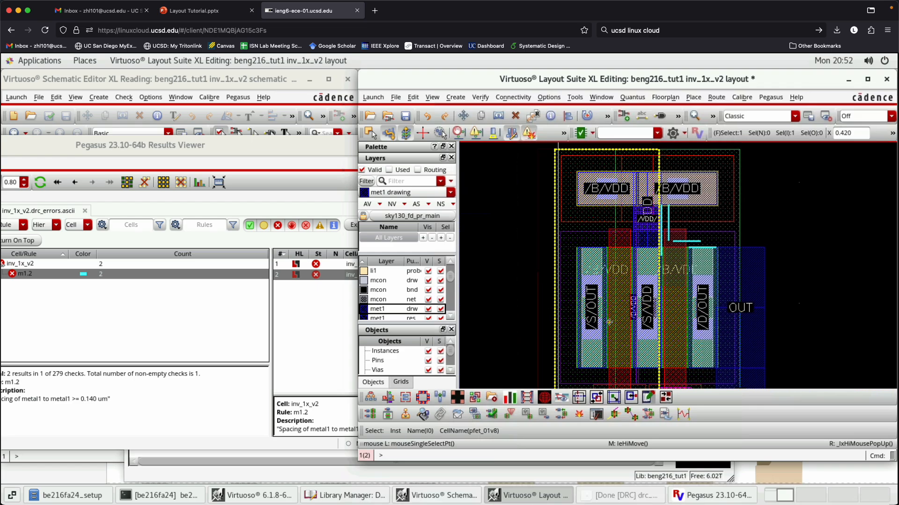
key(m)
click(602, 197)
key(Escape)
key(m)
click(608, 204)
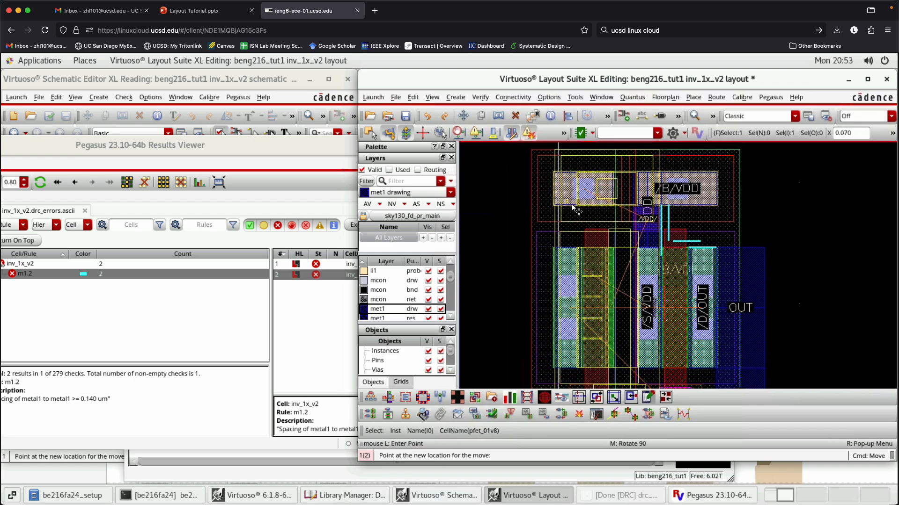
click(576, 208)
click(582, 211)
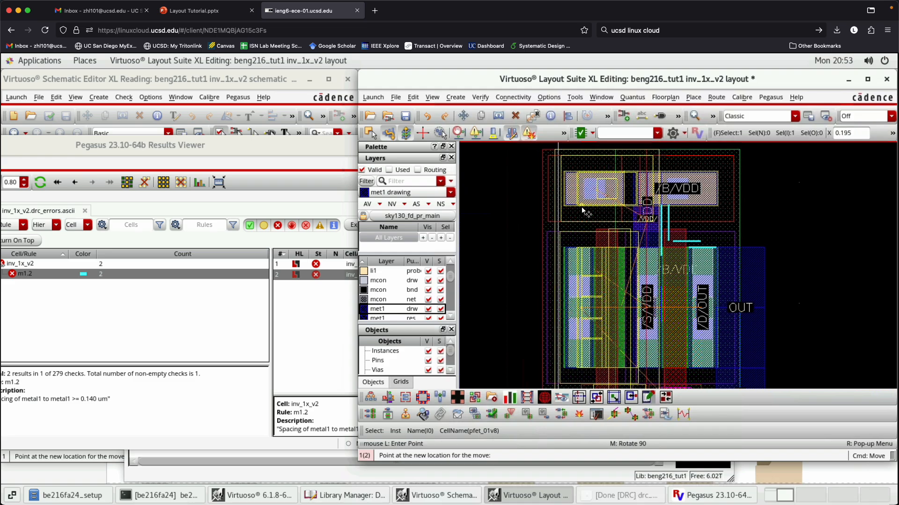
click(582, 220)
- Move the copied pfet left until a narrow gap separates its /D/VDD drain from the original's /S/VDD source, and save the layout
key(m)
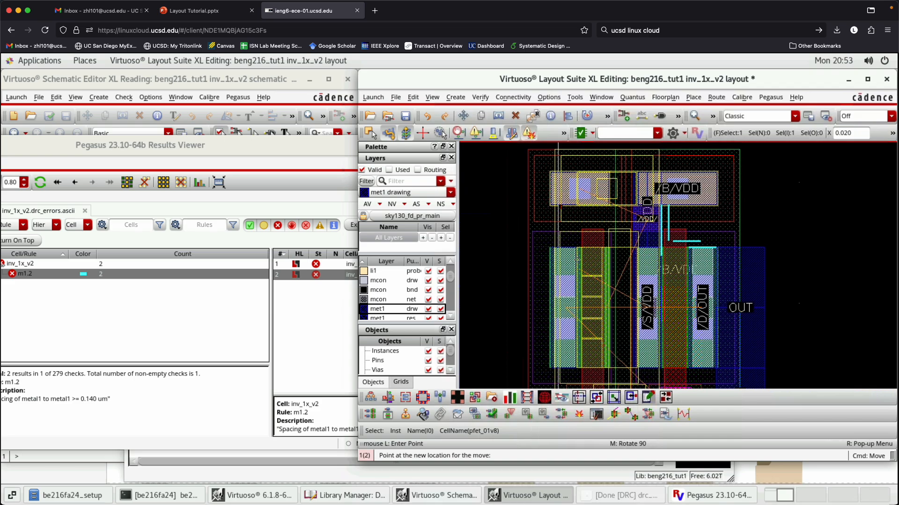
click(590, 204)
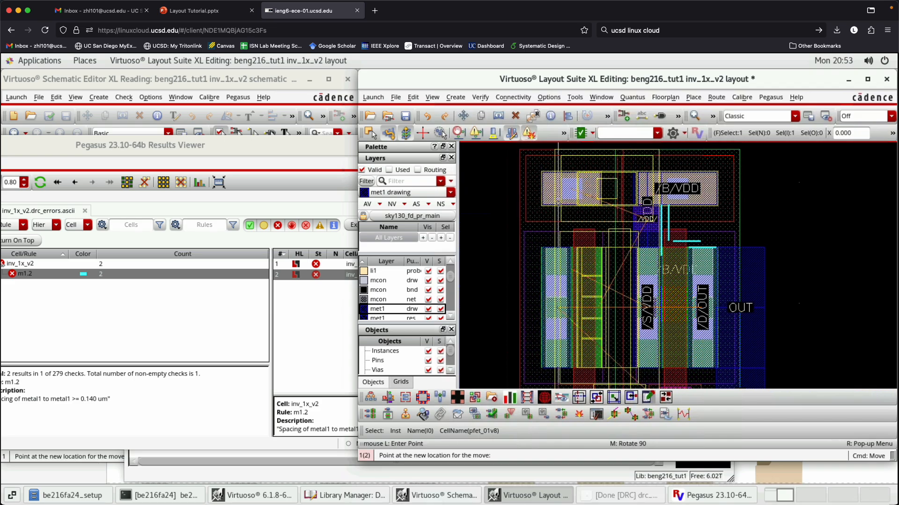
click(581, 246)
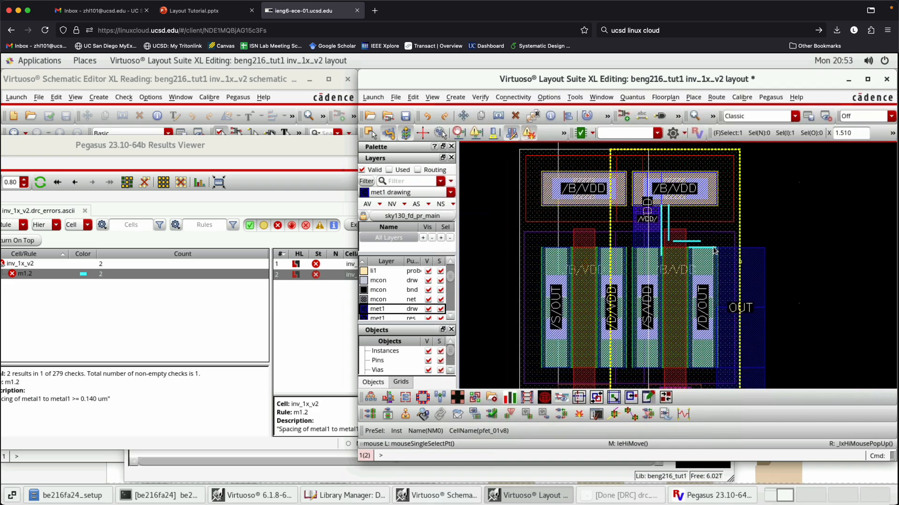
click(405, 117)
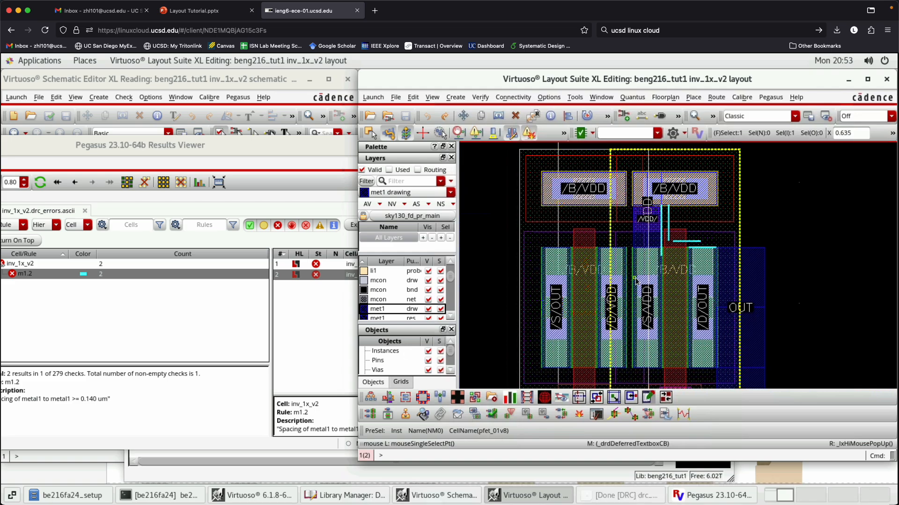
- Measure the narrow gap between the copied pfet's /D/VDD drain and the original's /S/VDD source, without keeping the ruler
ctrl+scroll(631, 284, up, 1)
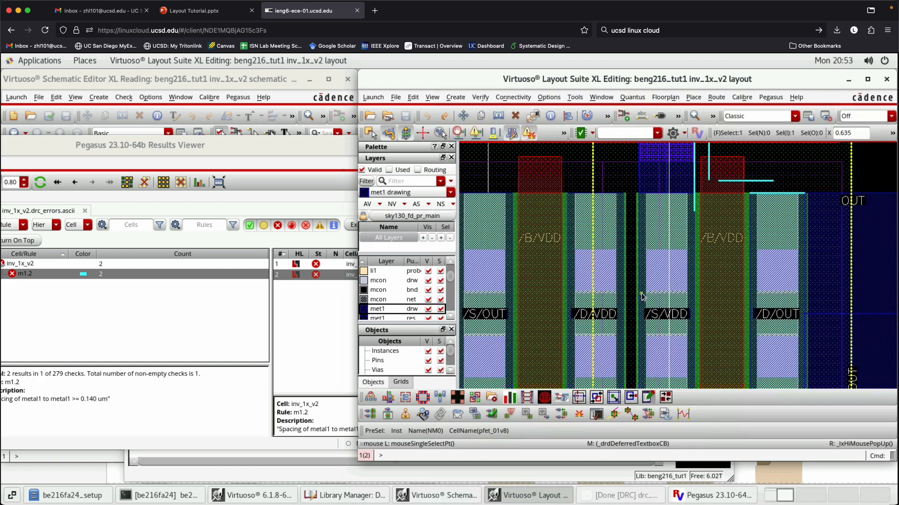
key(k)
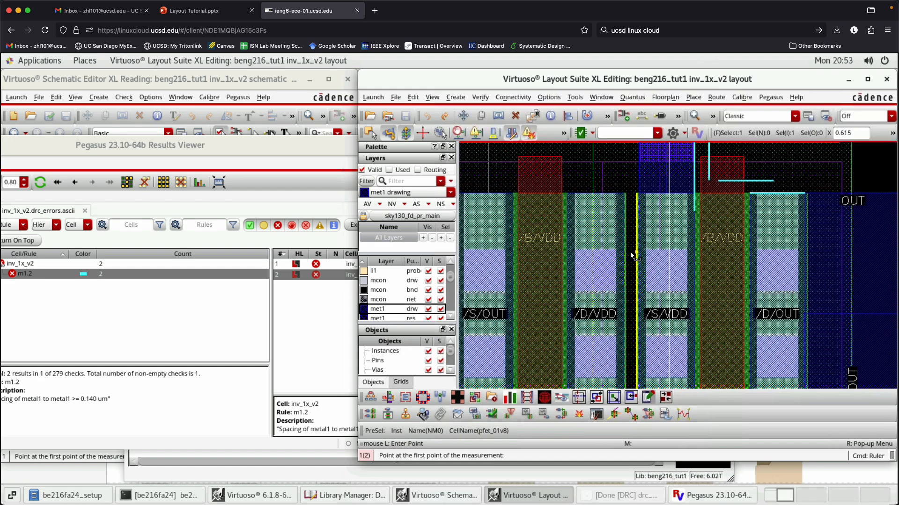
ctrl+scroll(639, 253, up, 2)
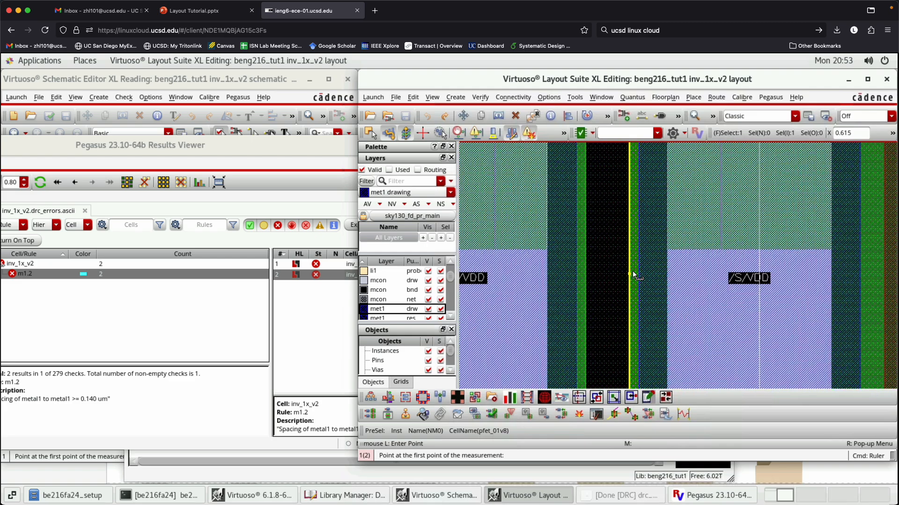
click(587, 265)
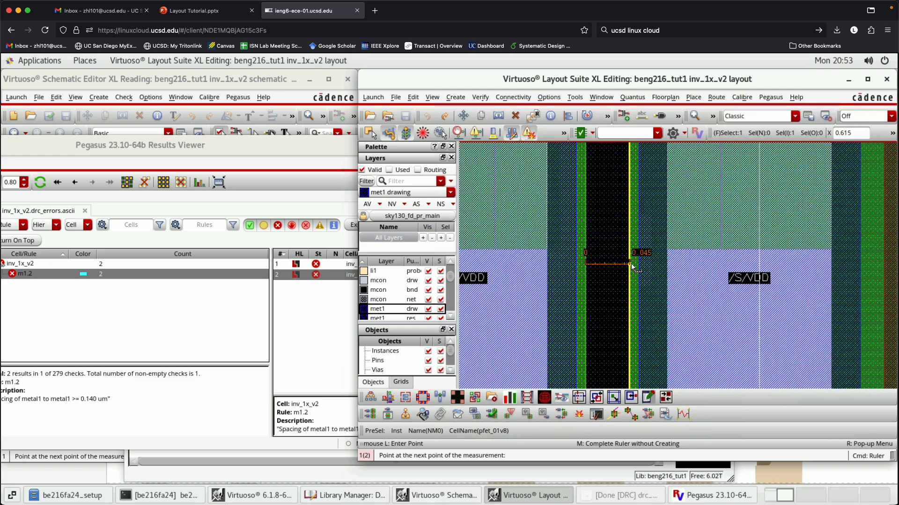
key(Escape)
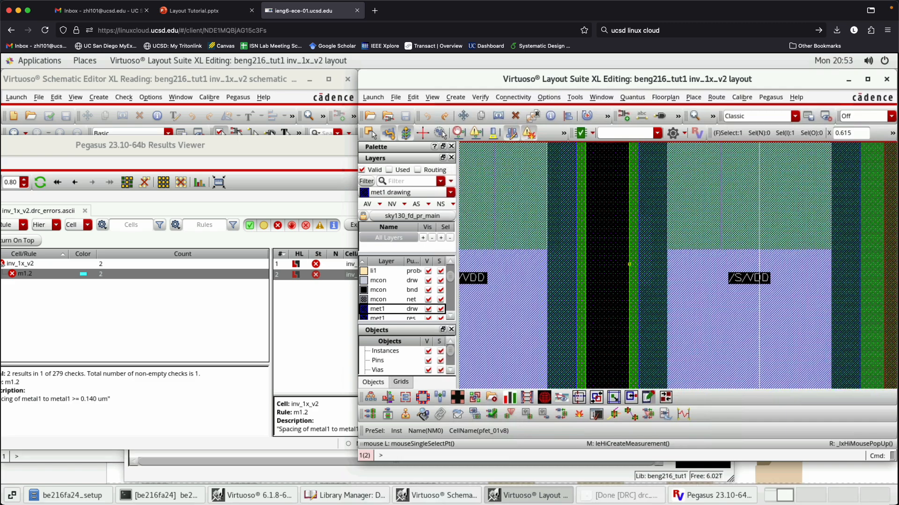
- Close the old DRC results and rerun Pegasus DRC on the layout, overwriting the existing drc_1014 run directory
click(239, 150)
click(410, 146)
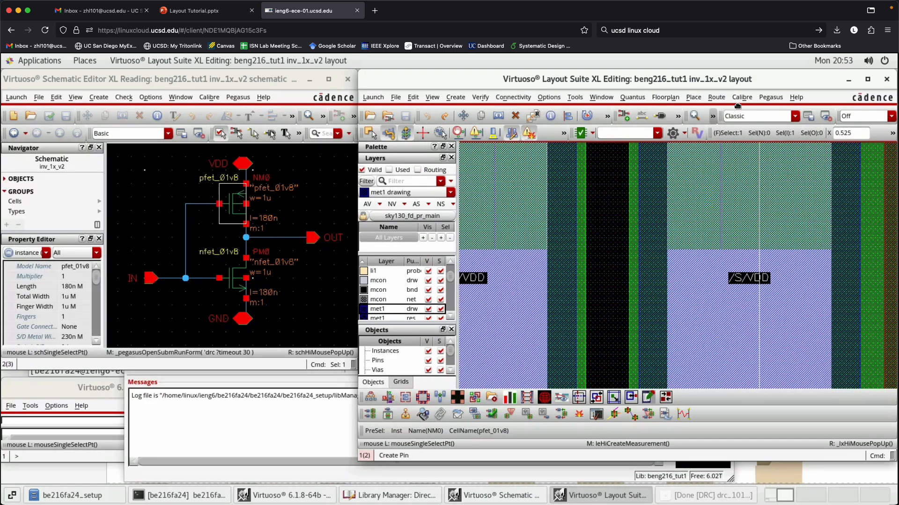
click(770, 97)
click(782, 146)
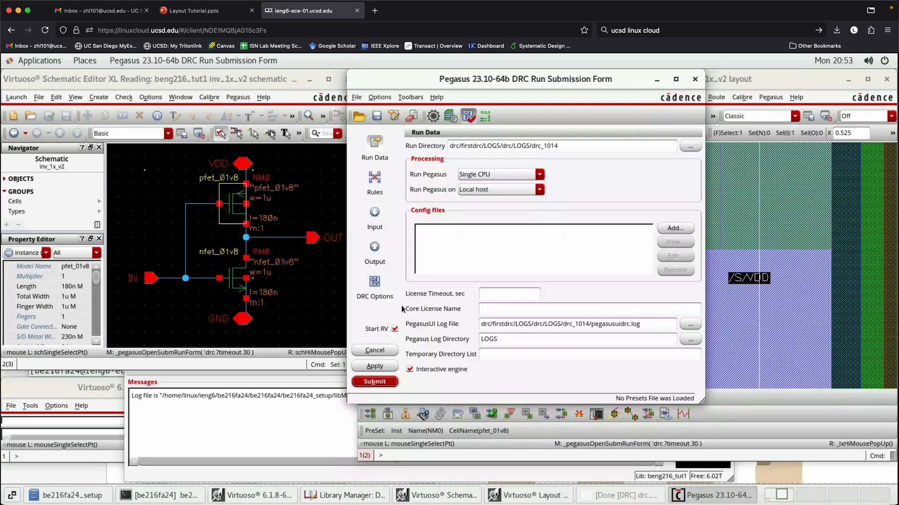
click(376, 382)
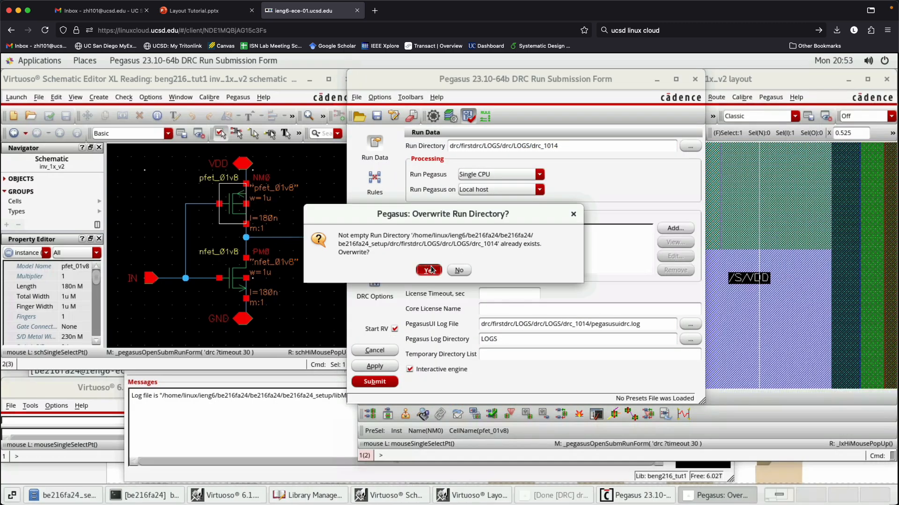
click(429, 270)
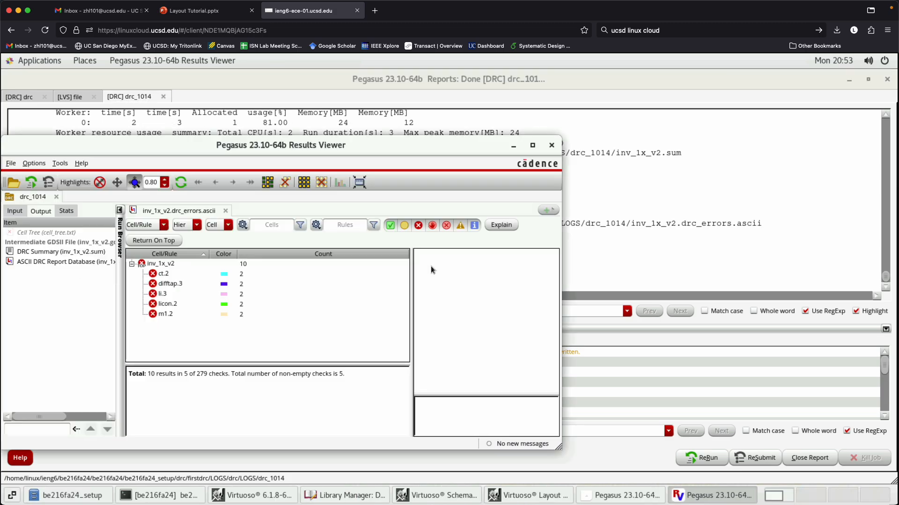
- Minimize the DRC report, arrange the results beside the layout, and highlight the first ct.2 error
click(848, 81)
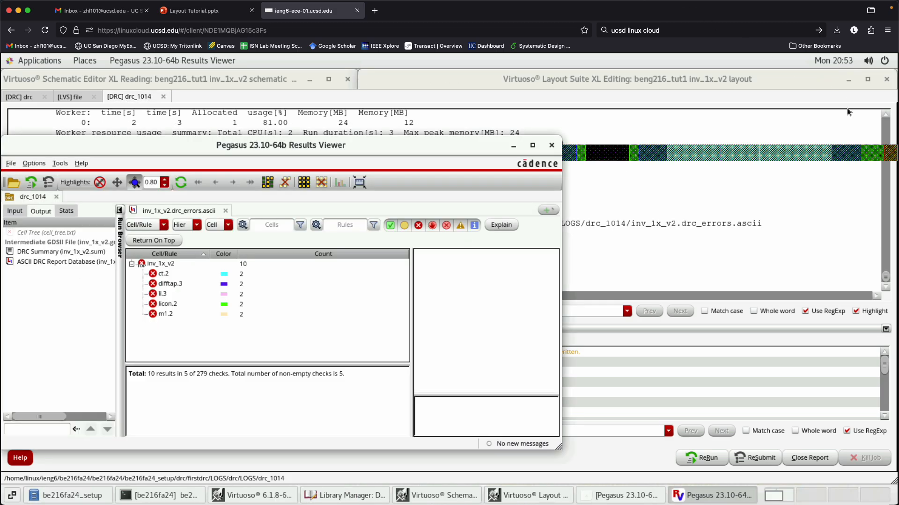
drag(356, 145, 247, 106)
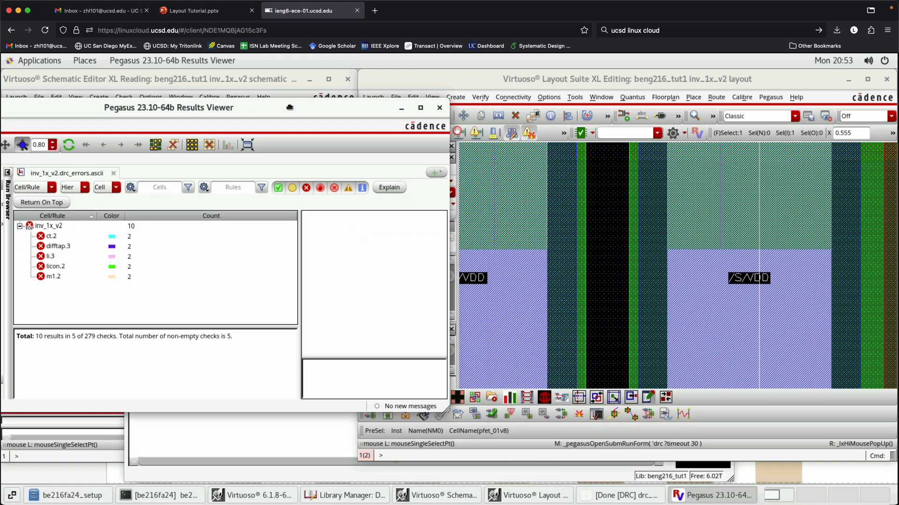
click(134, 236)
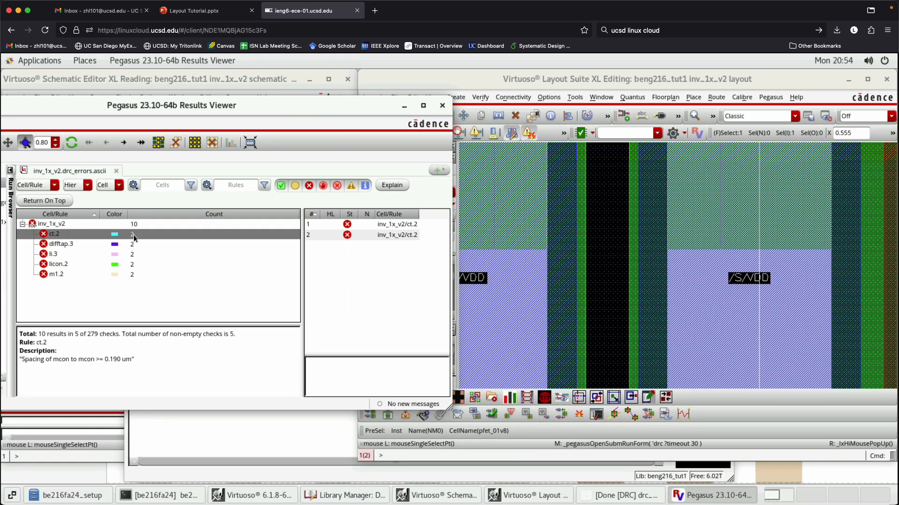
click(397, 223)
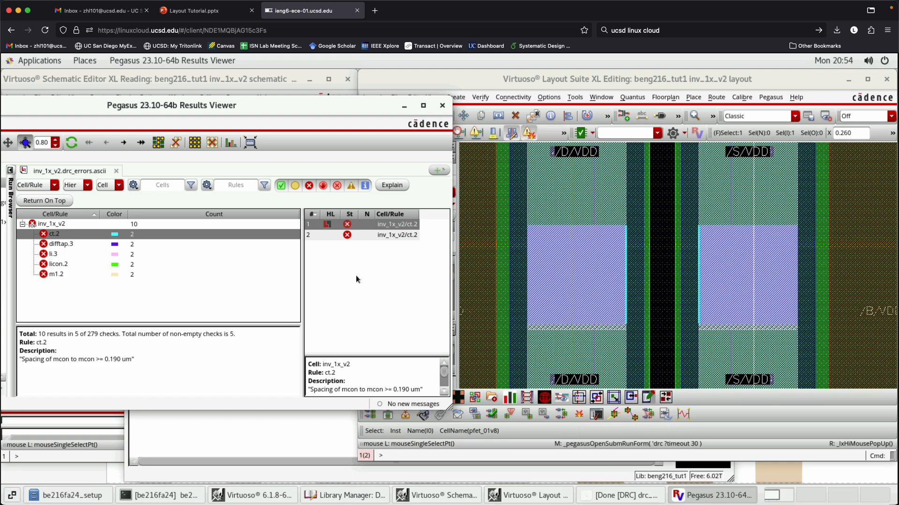
- Enlarge the error details area and read the rule description of the first ct.2 error
drag(386, 356, 384, 328)
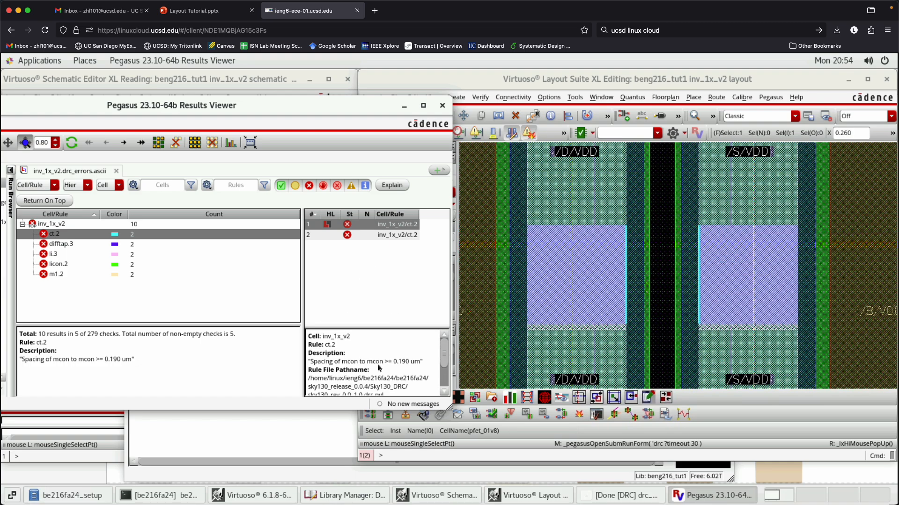
drag(348, 361, 355, 362)
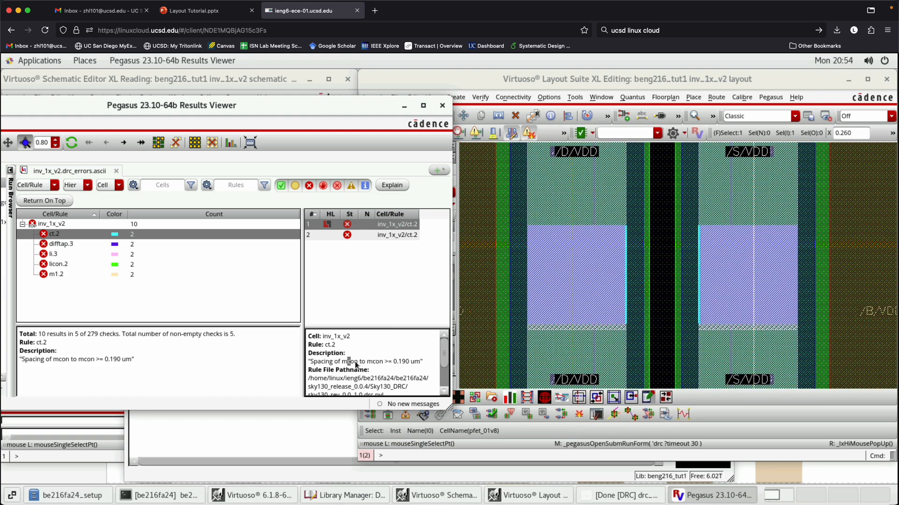
click(382, 362)
drag(314, 362, 422, 360)
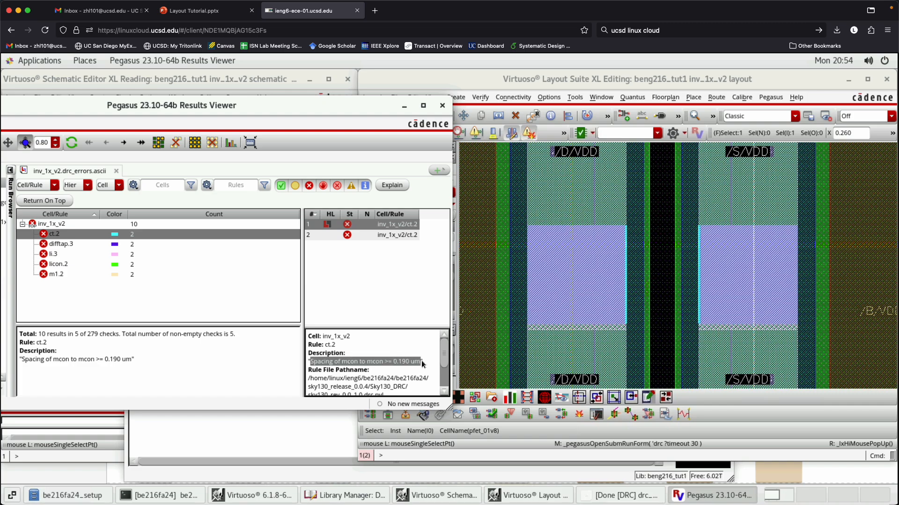
click(395, 364)
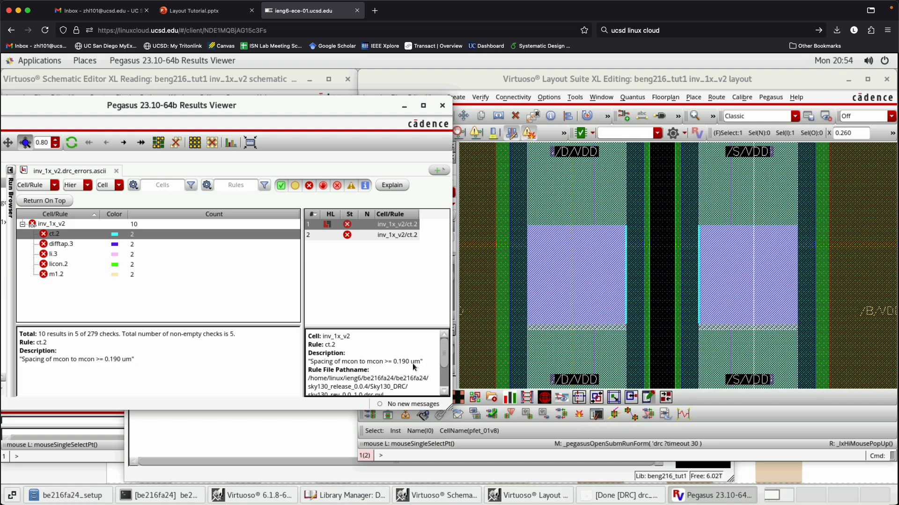
- Examine the mcon spacing between /D/VDD and /S/VDD at the first ct.2 error, and highlight the second ct.2 error
click(373, 225)
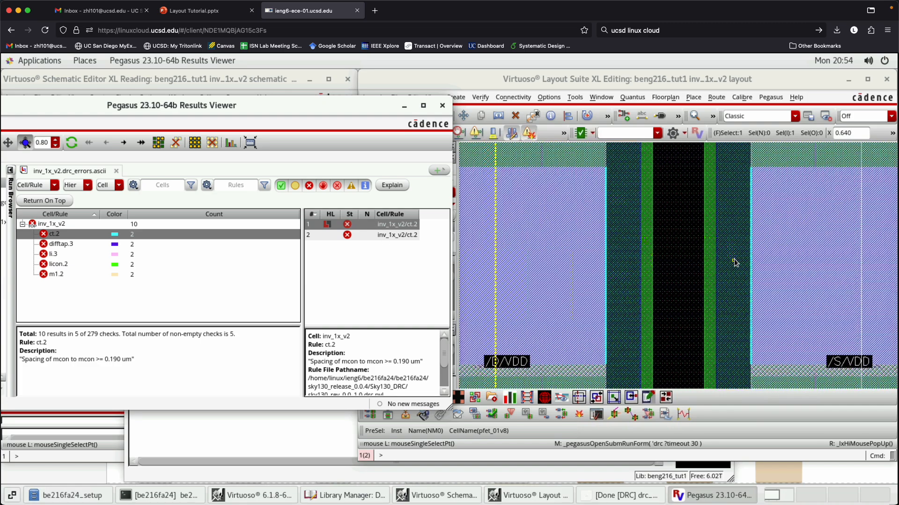
click(704, 177)
key(k)
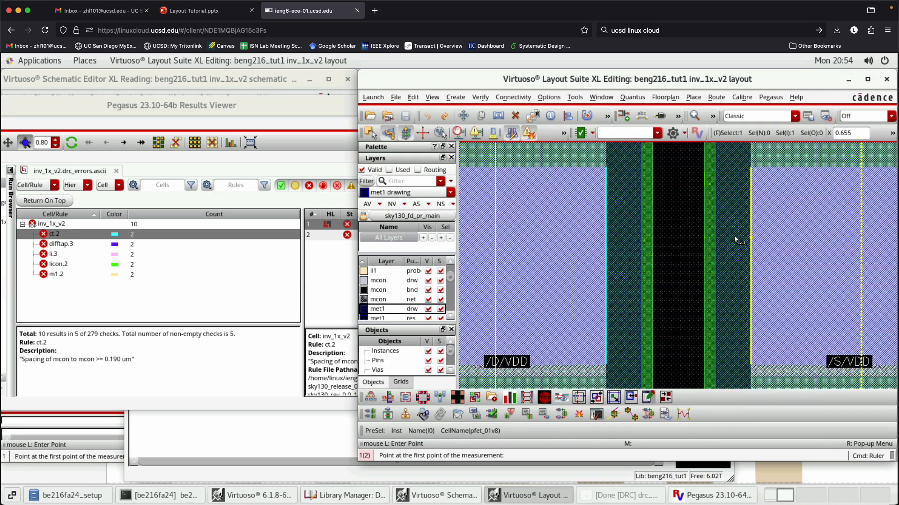
click(750, 243)
key(Escape)
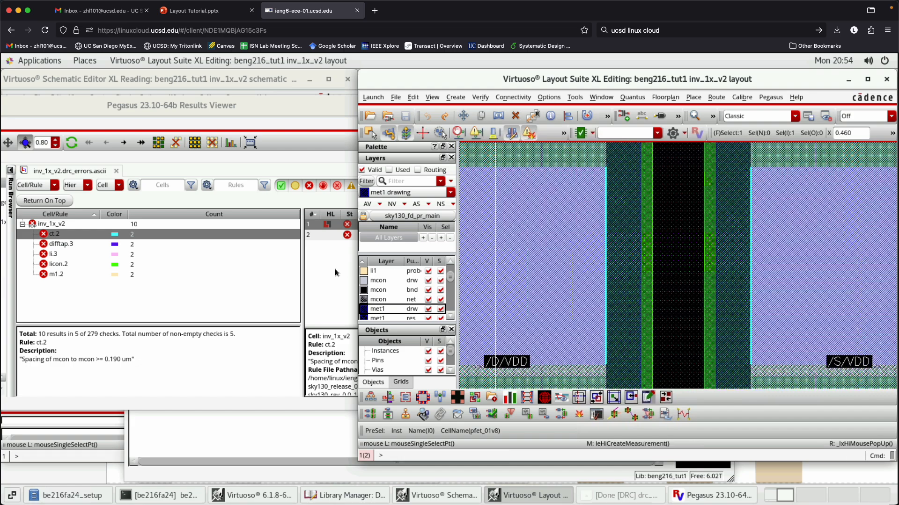
click(393, 235)
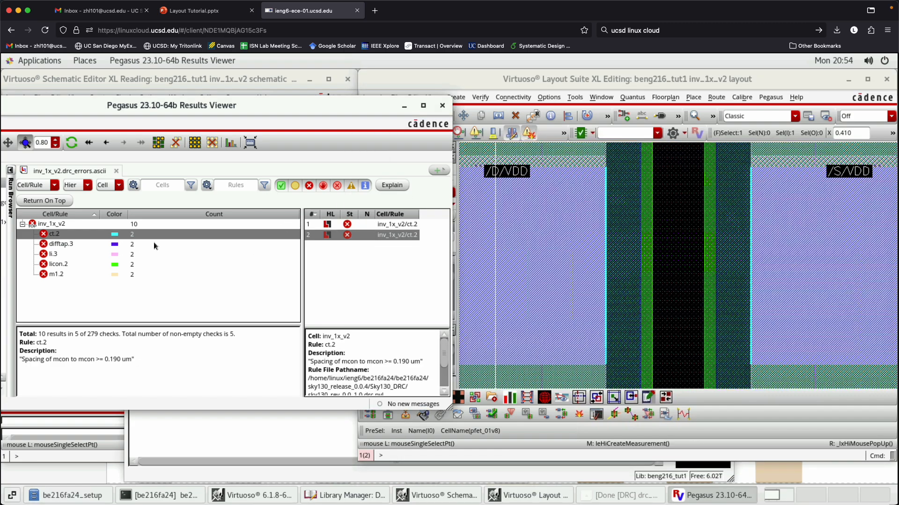
- Highlight the first difftap.3 error, read its rule description, and inspect the gap between the two pfets' diffusions
click(153, 245)
click(381, 228)
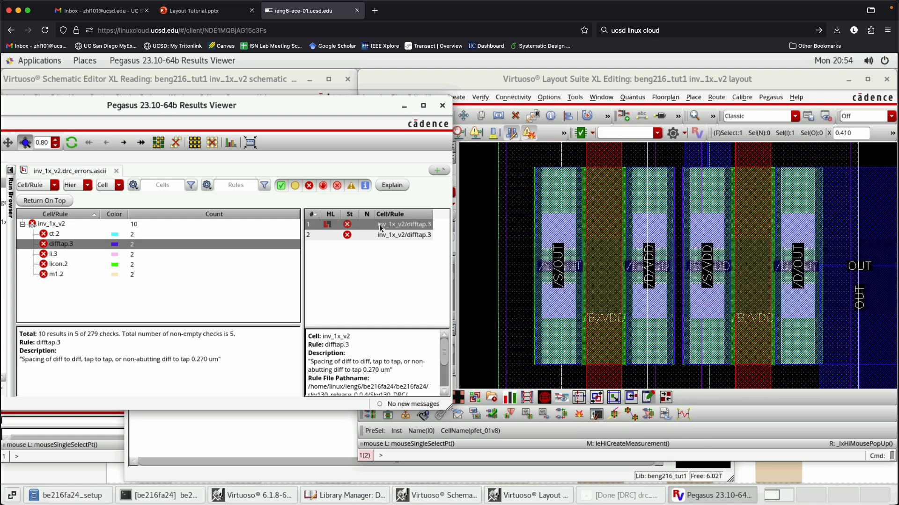
drag(308, 360, 389, 370)
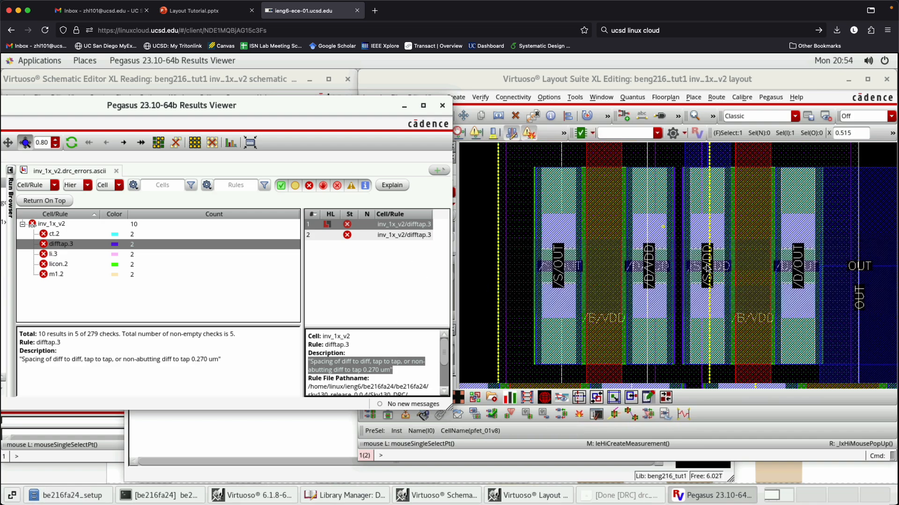
scroll(707, 266, up, 2)
scroll(711, 261, up, 2)
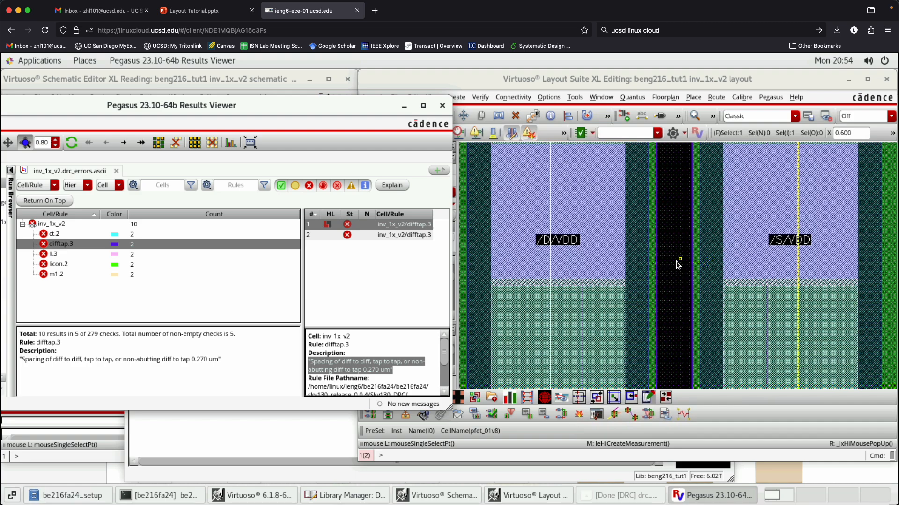
- View the second difftap.3 error, and return to the first one to reread its rule description
click(388, 234)
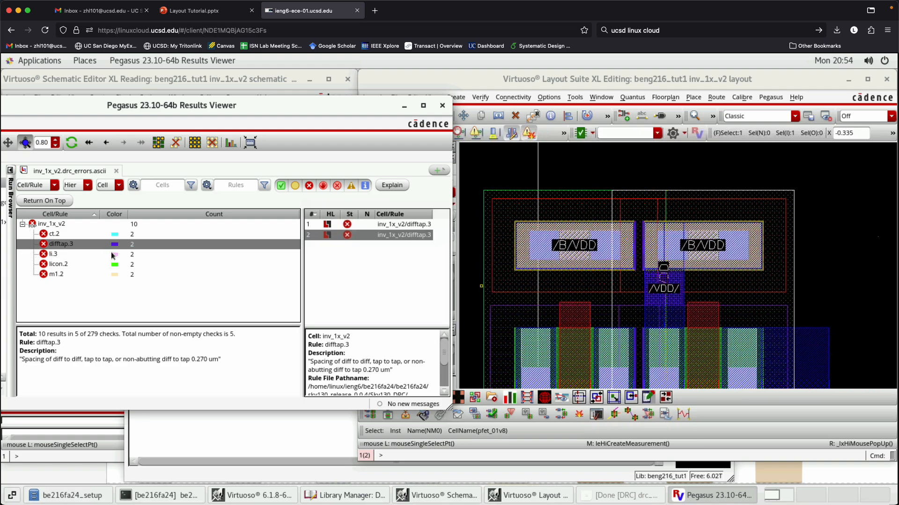
click(375, 224)
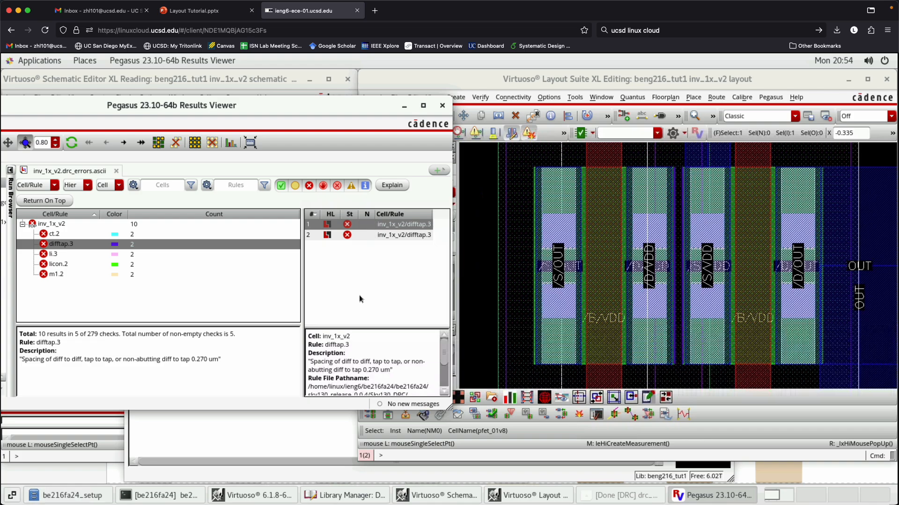
drag(309, 363, 392, 373)
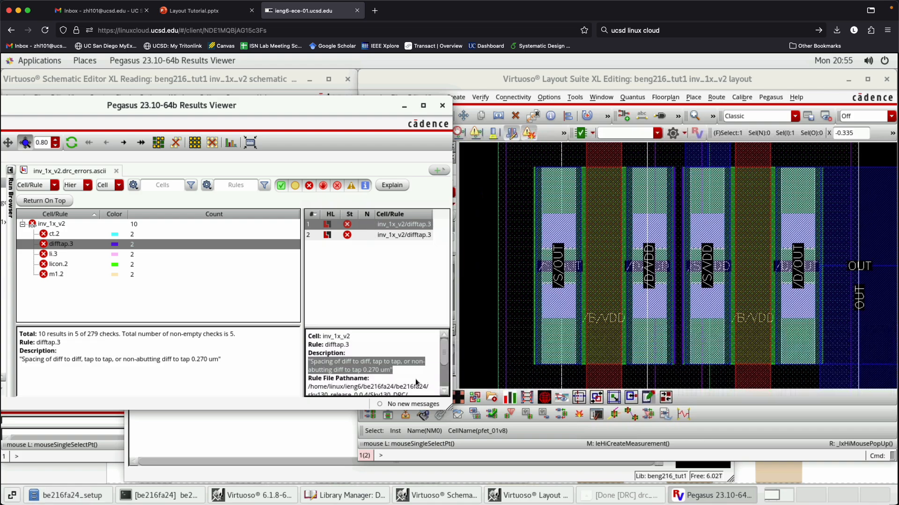
- Highlight the second difftap.3 error in the layout, and close the DRC results viewer
click(392, 286)
click(378, 234)
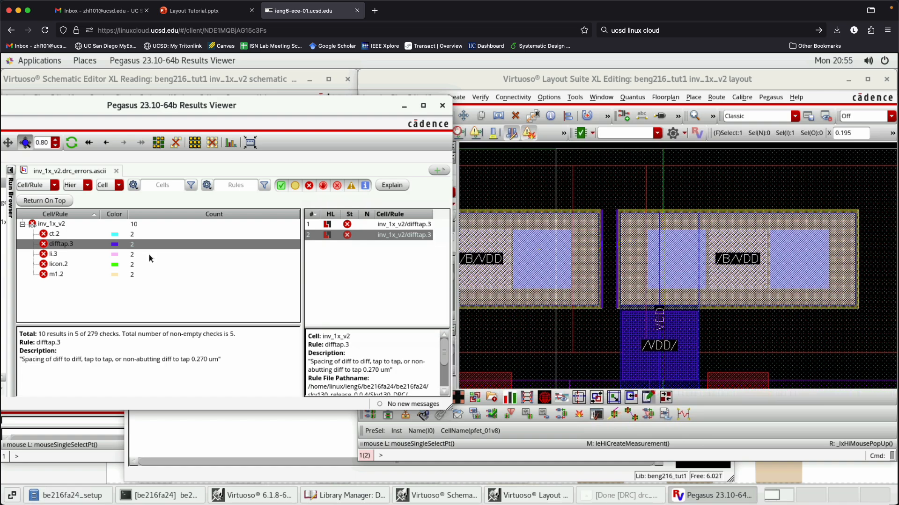
drag(266, 114, 403, 134)
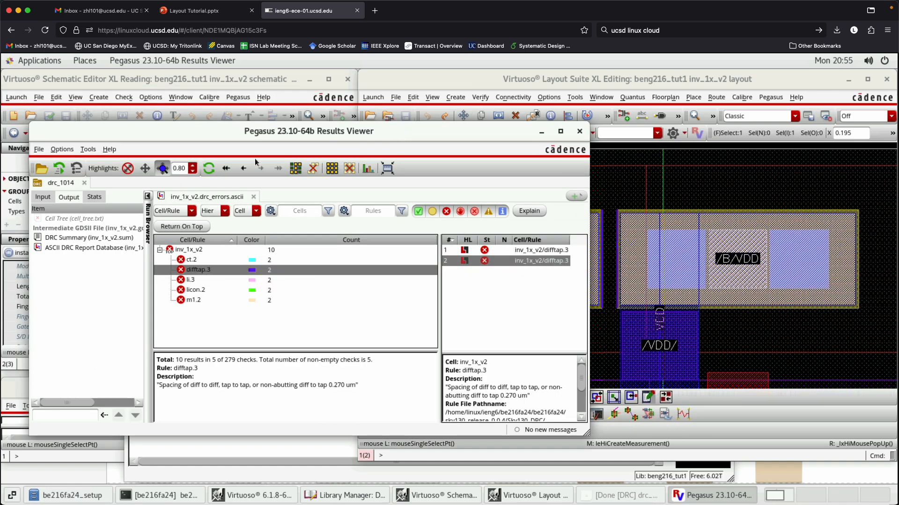
click(579, 131)
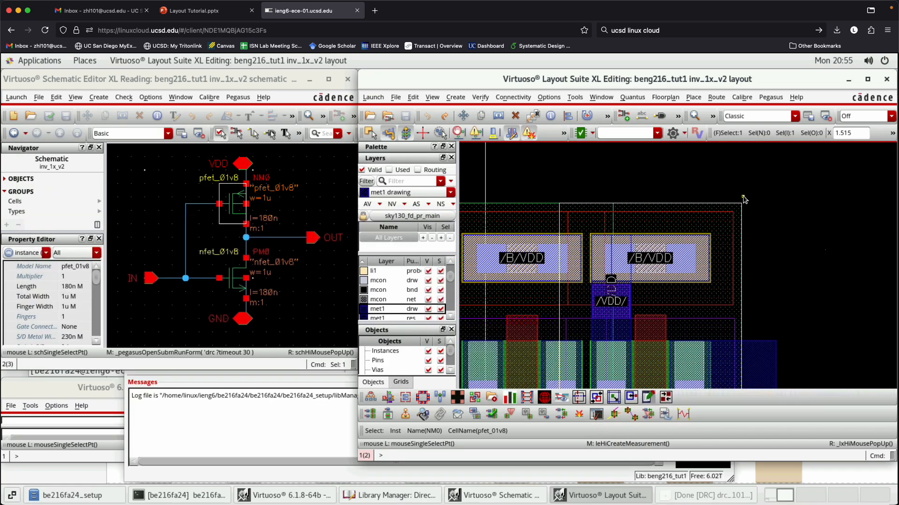
- Delete the copied pfet from the inv_1x_v2 layout and save the cell
ctrl+scroll(741, 192, down, 3)
key(Delete)
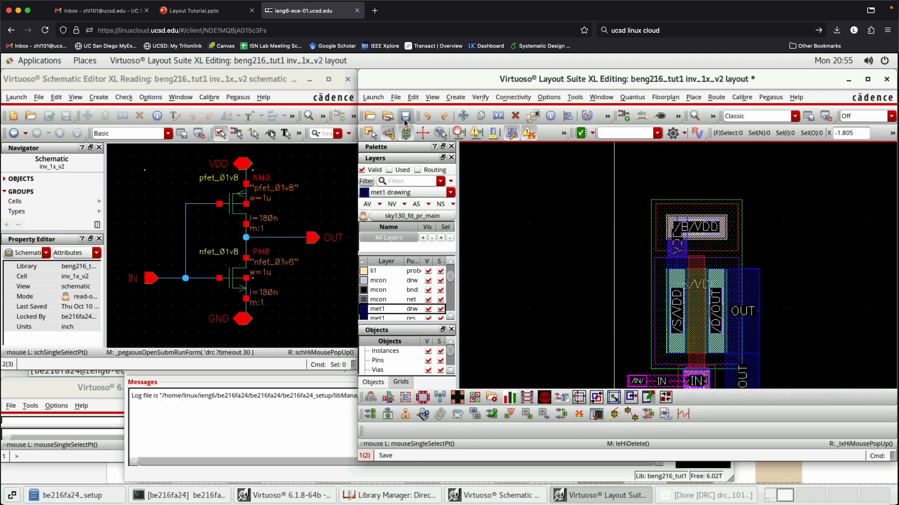
click(405, 121)
key(f)
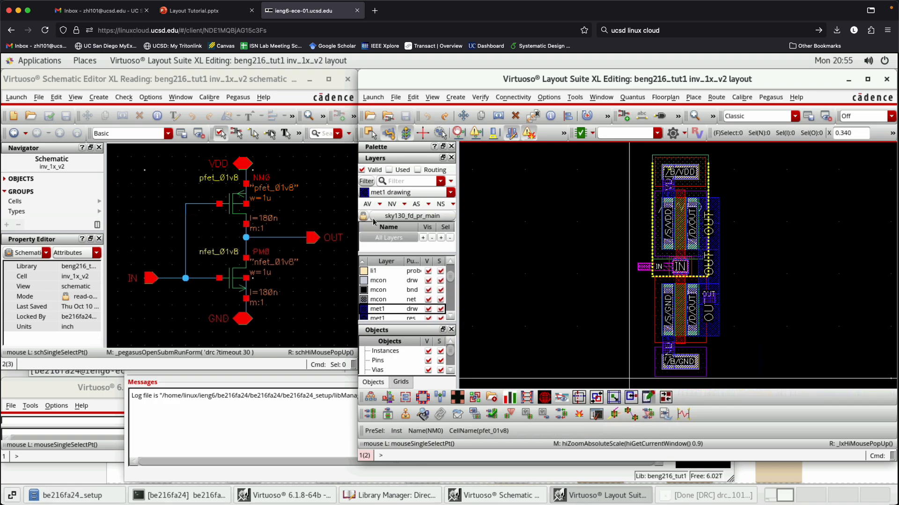
- Open the Pegasus LVS run submission form for the inv_1x_v2 layout
click(772, 97)
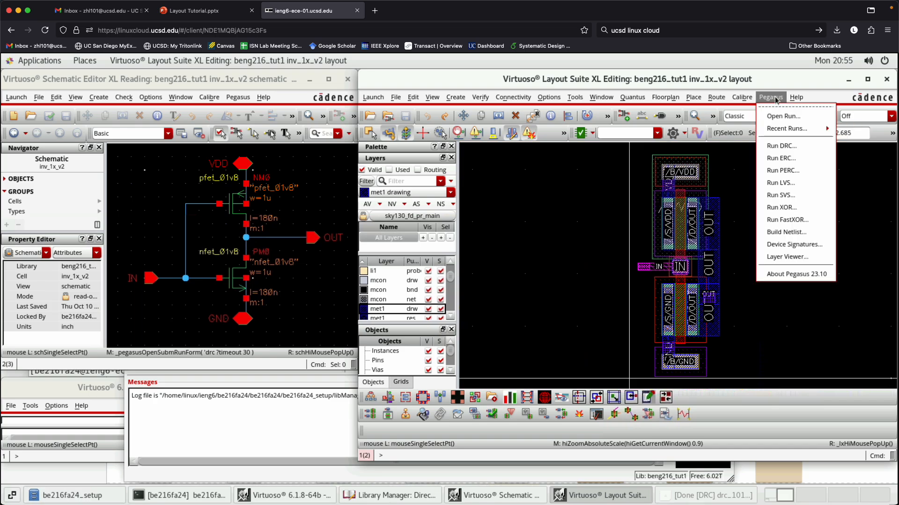
click(791, 187)
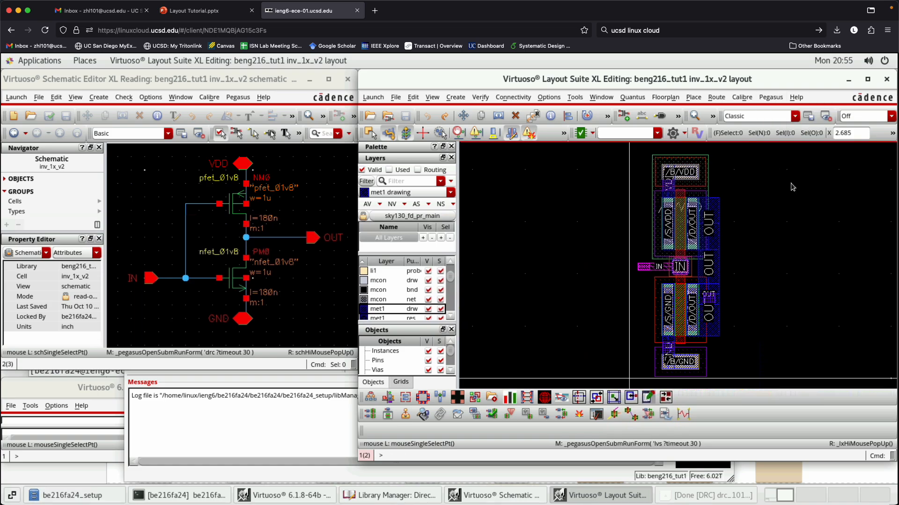
scroll(593, 322, up, 5)
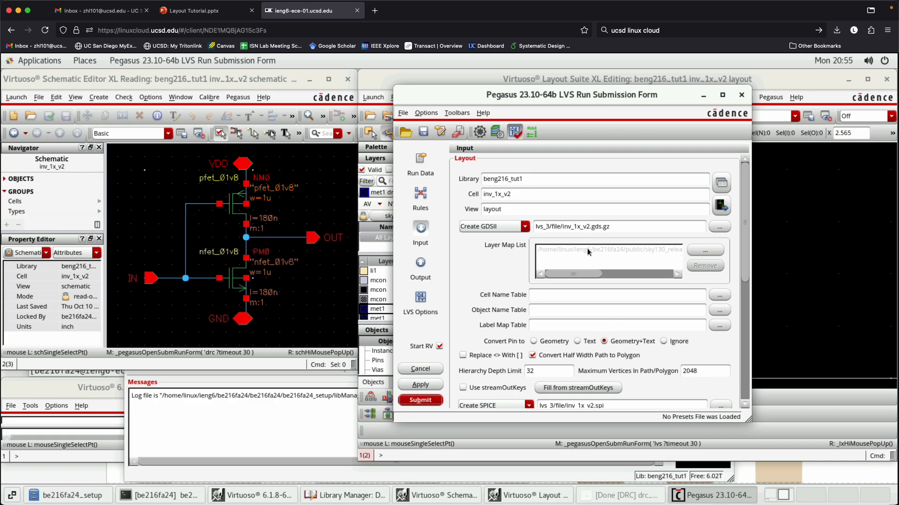
- Add the rules file sky130.lvs.pvl from sky130_release_0.0.4/Sky130_LVS to the LVS run
click(421, 162)
click(421, 194)
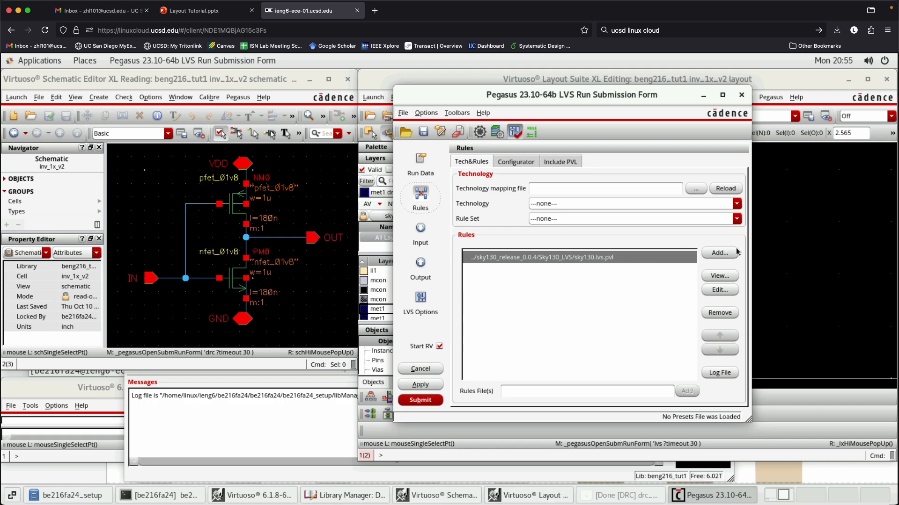
click(719, 252)
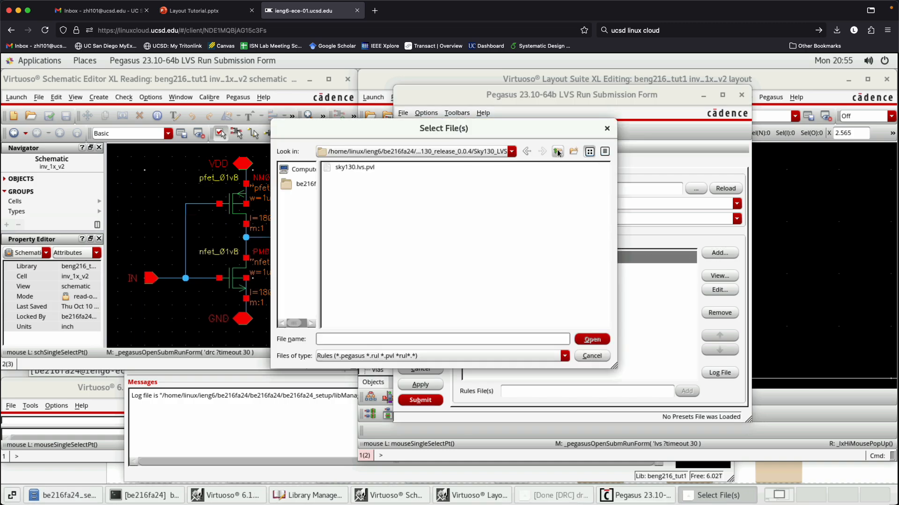
click(558, 152)
click(558, 152)
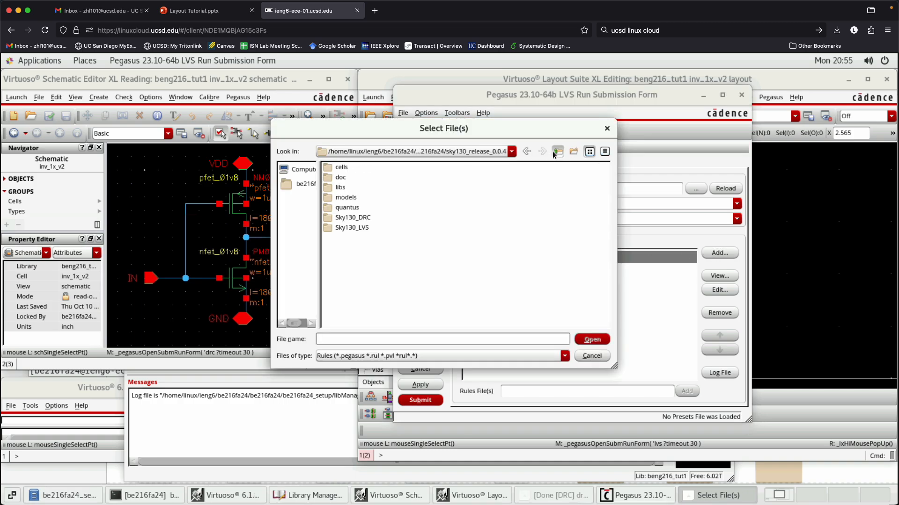
drag(616, 191, 770, 206)
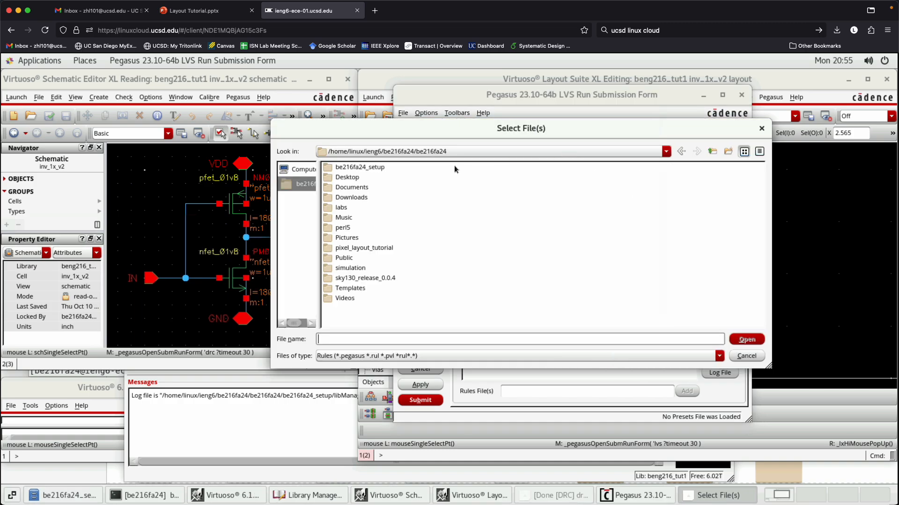
double_click(370, 278)
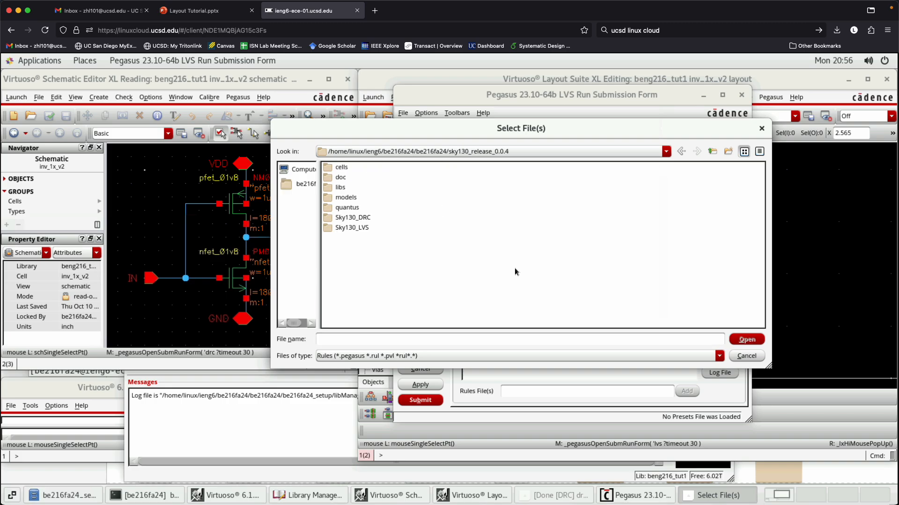
double_click(364, 228)
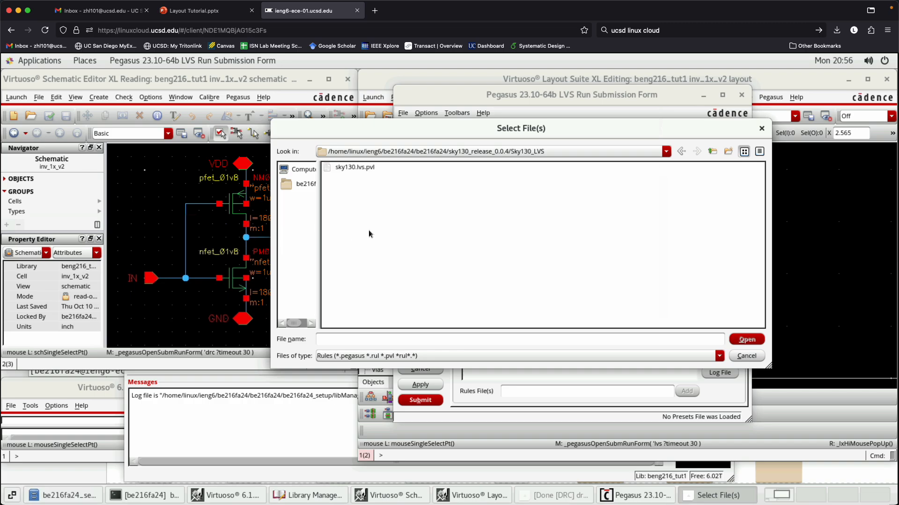
click(356, 167)
click(745, 339)
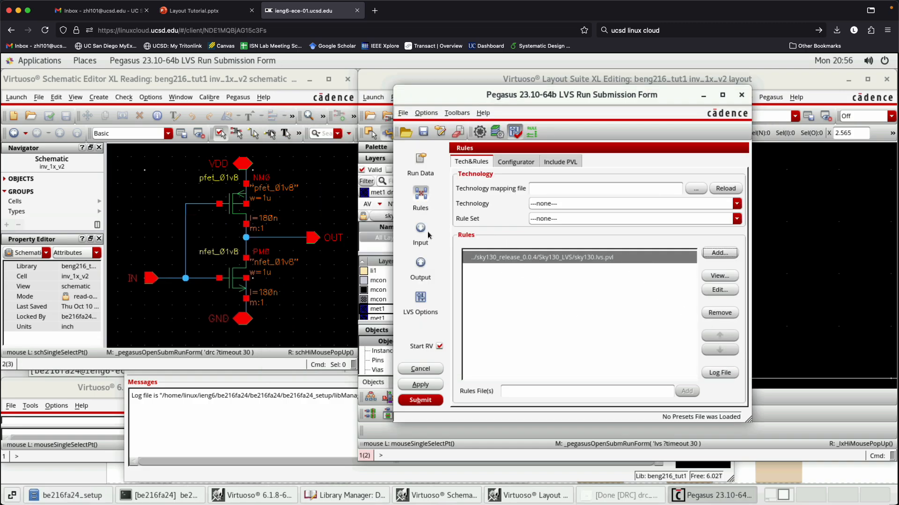
- Clear the LVS run directory entry and open the directory chooser for it
click(416, 173)
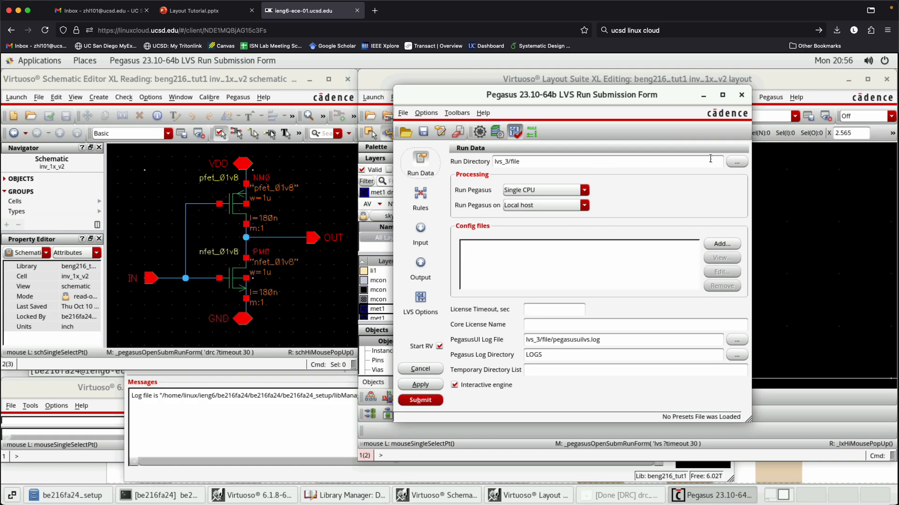
click(522, 150)
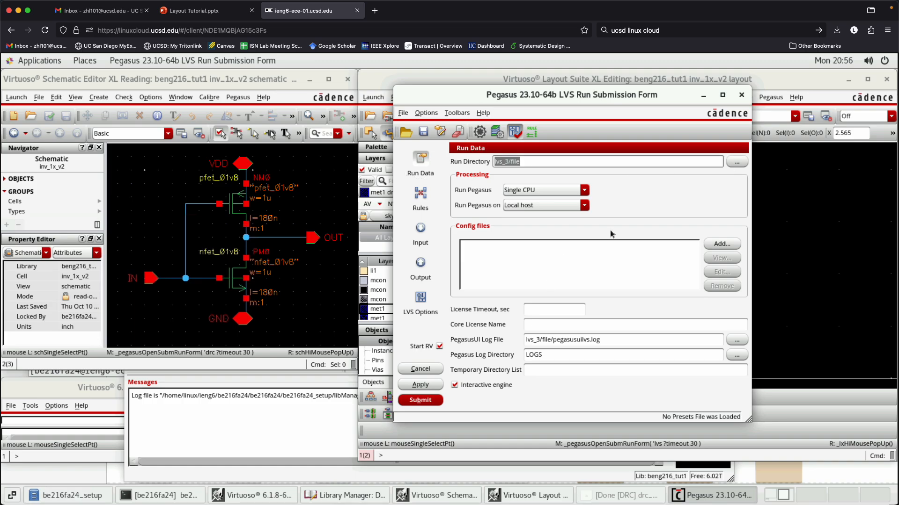
key(BackSpace)
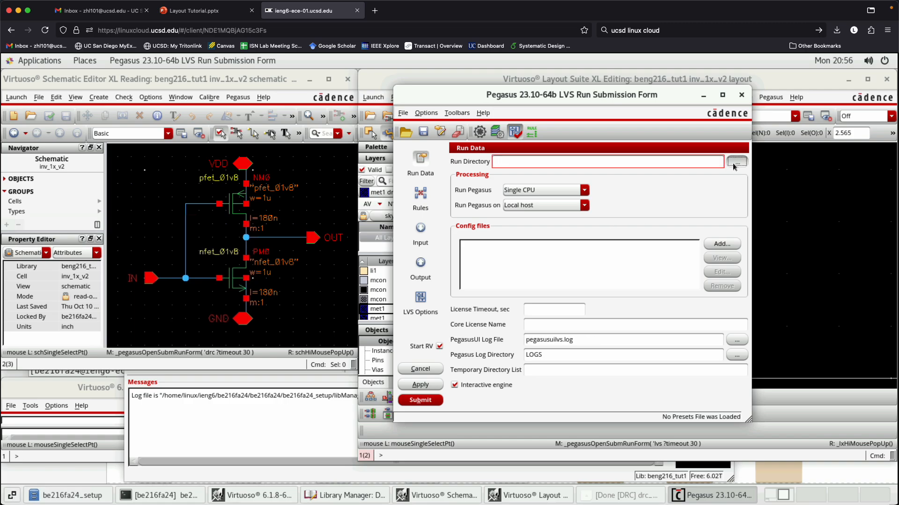
click(734, 163)
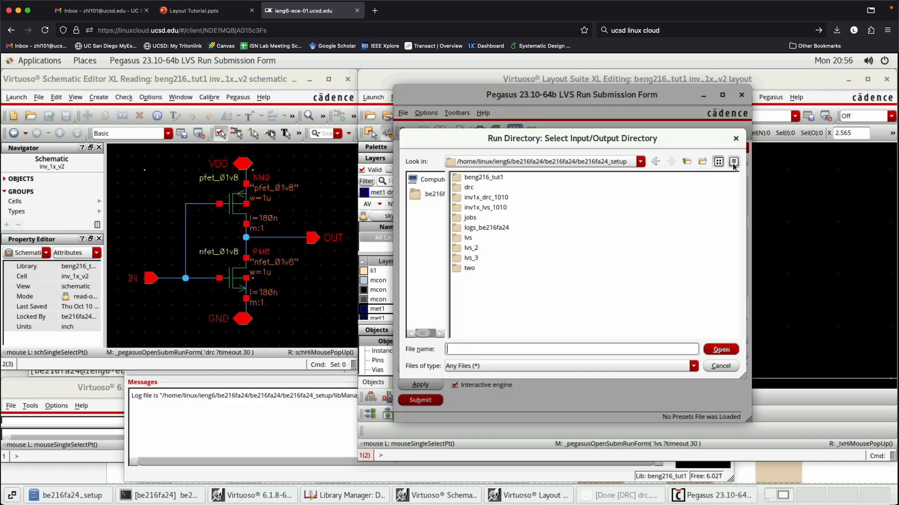
- Look through the existing lvs_3/file run folder, and return to the setup directory
double_click(474, 260)
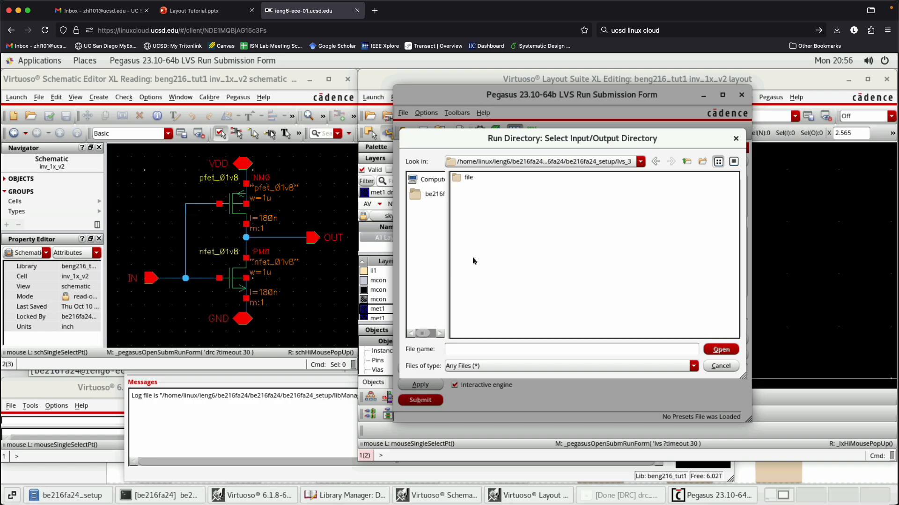
double_click(469, 179)
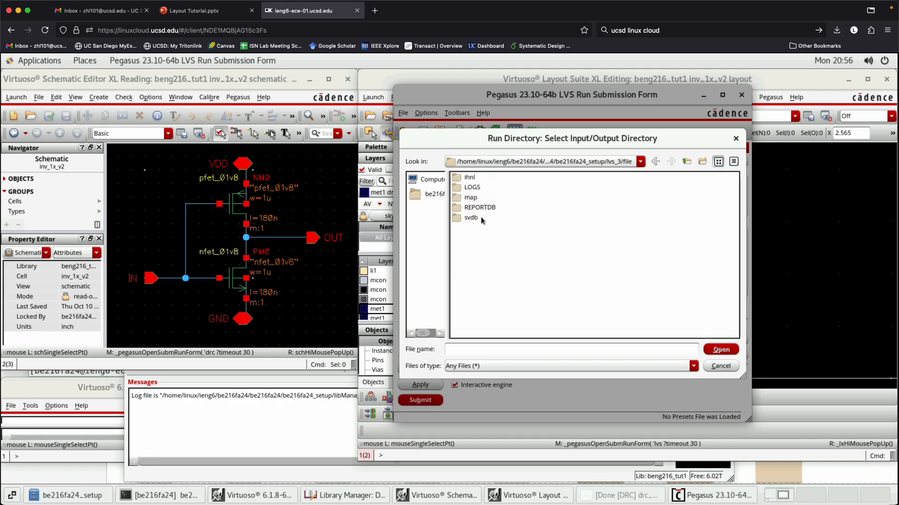
click(654, 162)
click(654, 162)
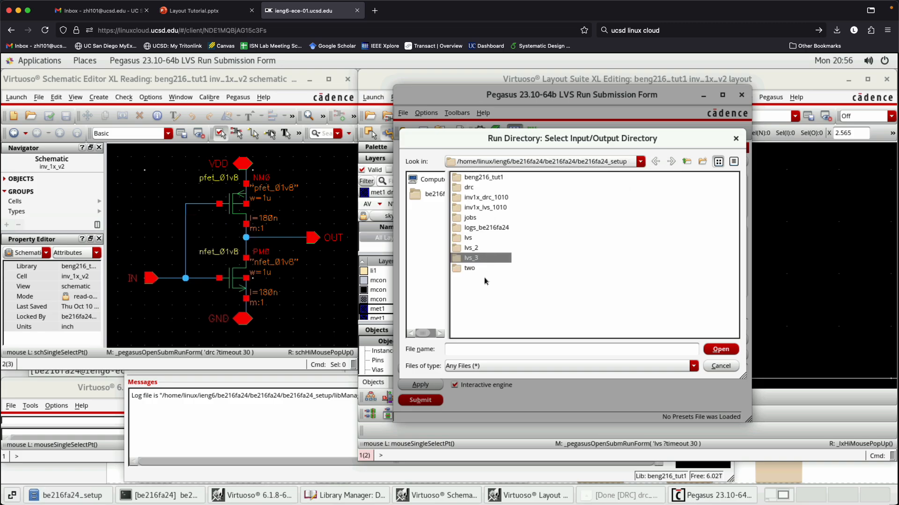
- Create a new folder named lvs4 in the setup directory and go into it
click(699, 165)
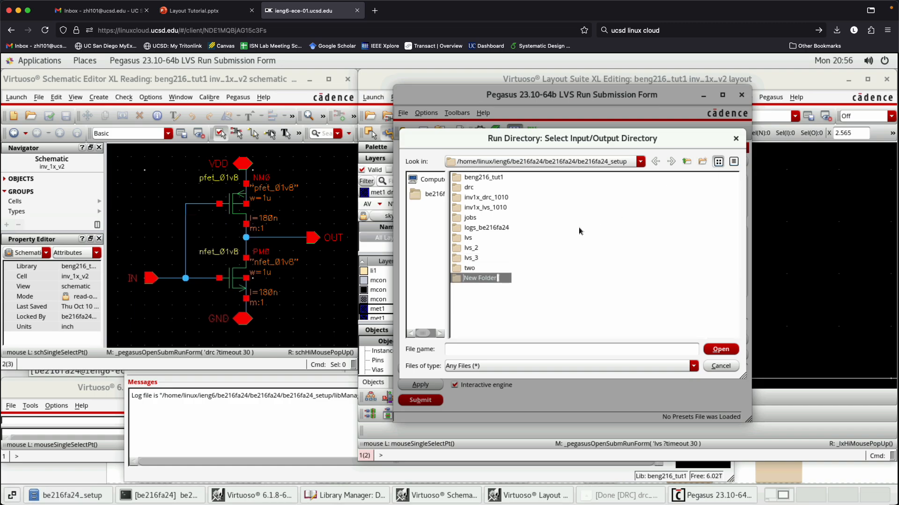
text(lvs4)
key(Return)
double_click(464, 276)
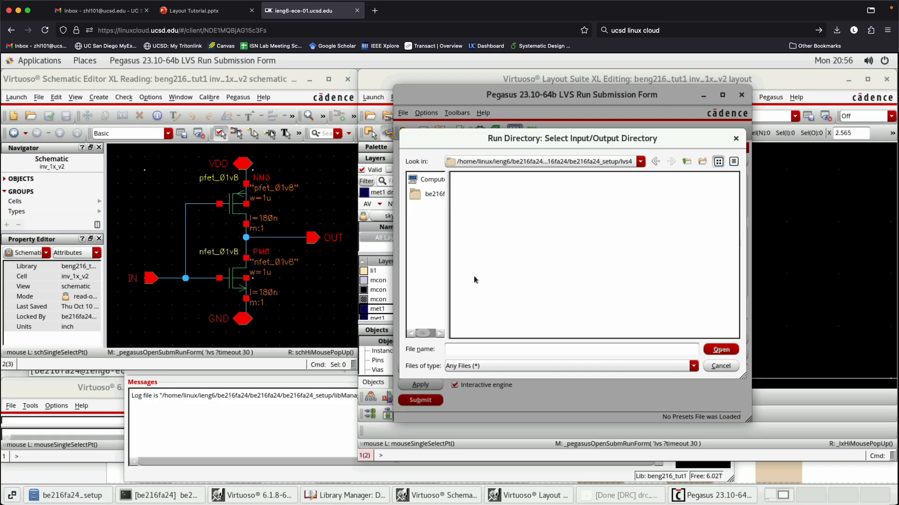
- Set the LVS run directory to a subfolder named file inside lvs4
right_click(546, 225)
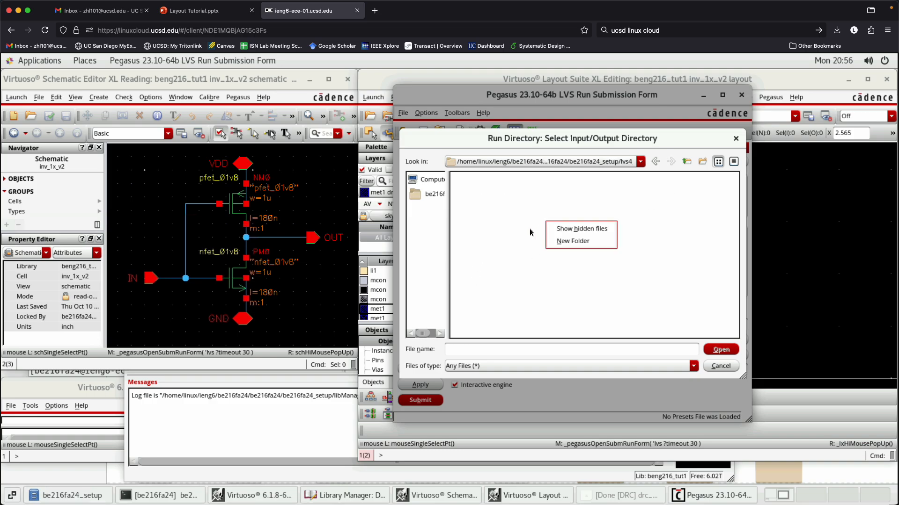
click(524, 316)
click(484, 351)
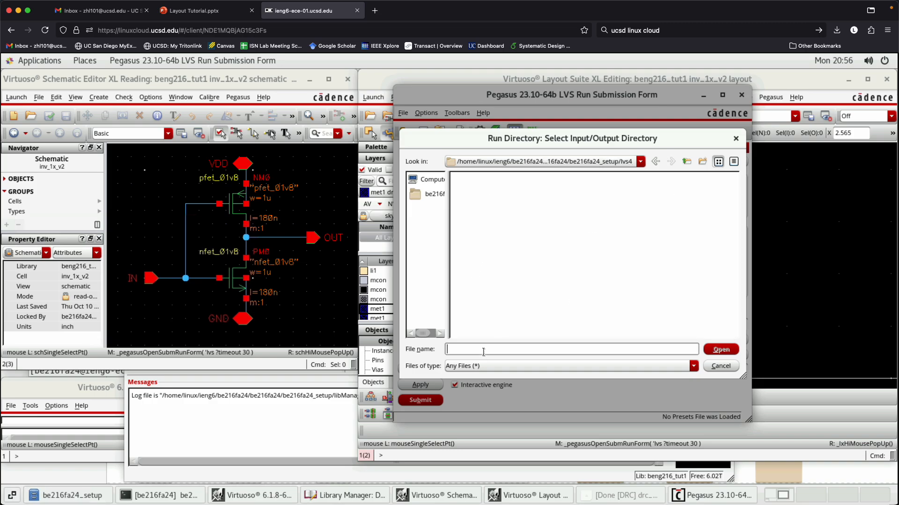
text(file)
click(719, 350)
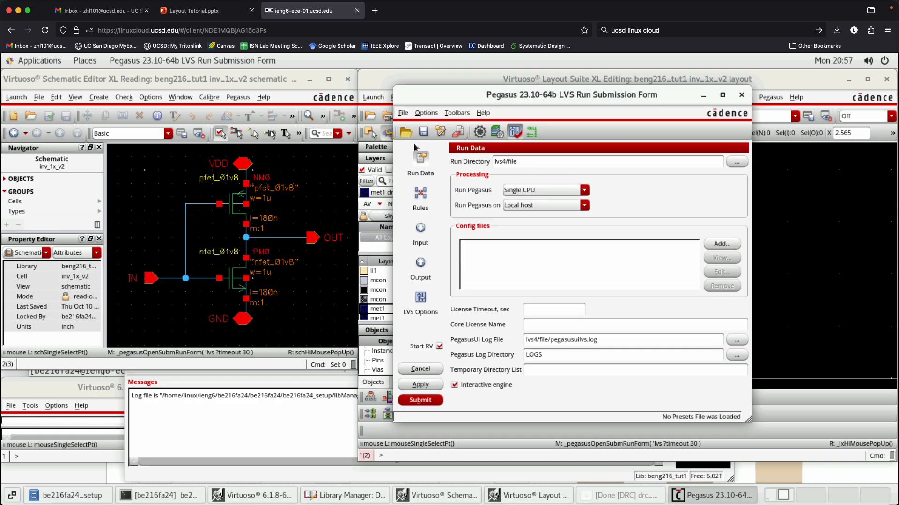
- Review the LVS input settings, and set the schematic netlist type to auCDL for the schematic view
click(423, 199)
click(421, 227)
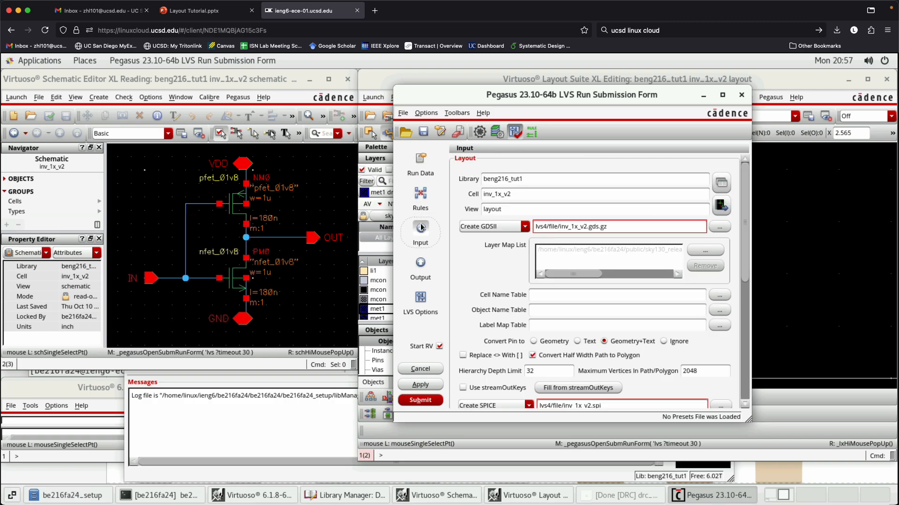
scroll(510, 294, down, 3)
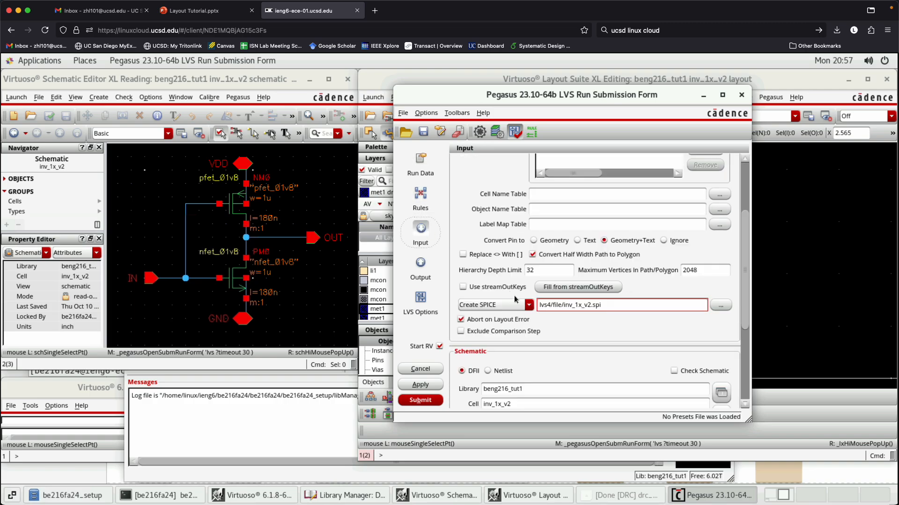
scroll(586, 340, up, 3)
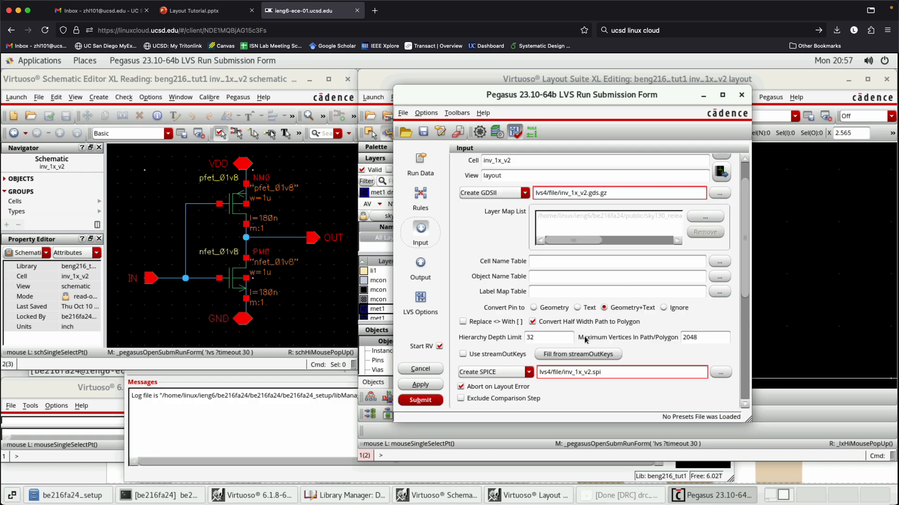
scroll(586, 340, down, 9)
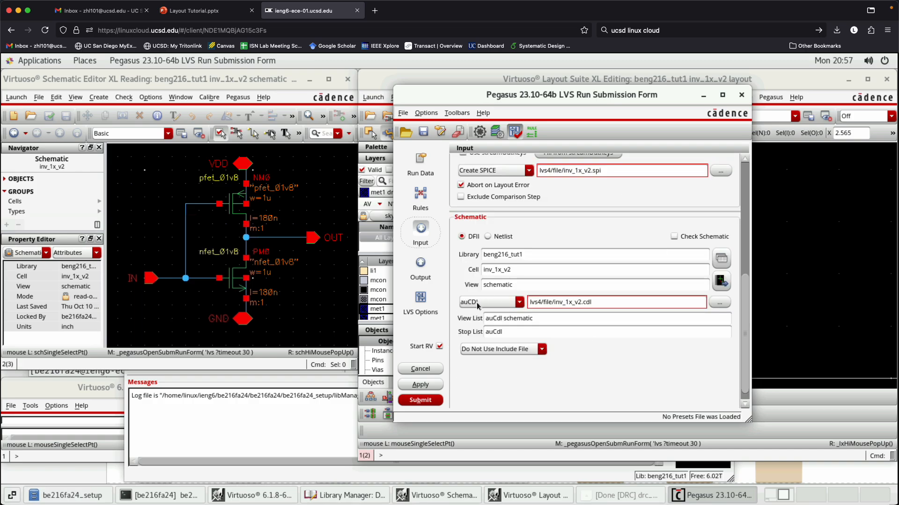
click(477, 303)
click(482, 317)
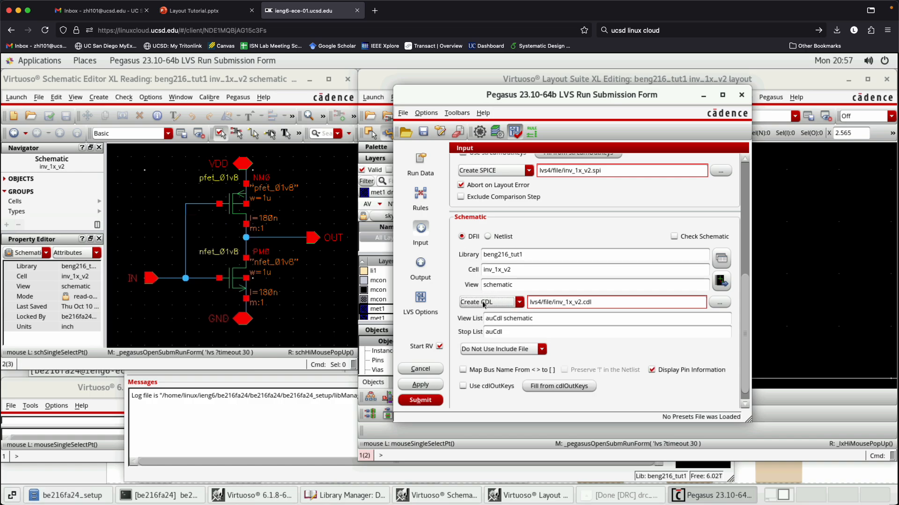
click(501, 307)
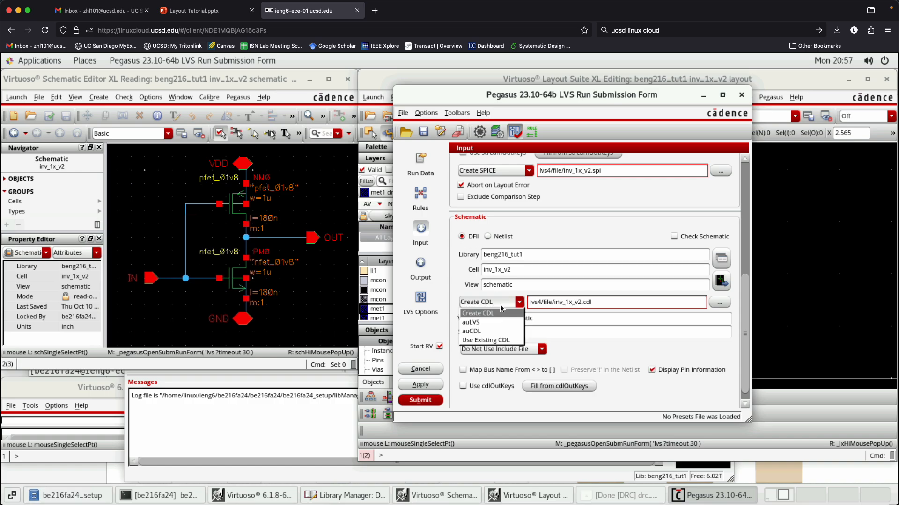
click(482, 333)
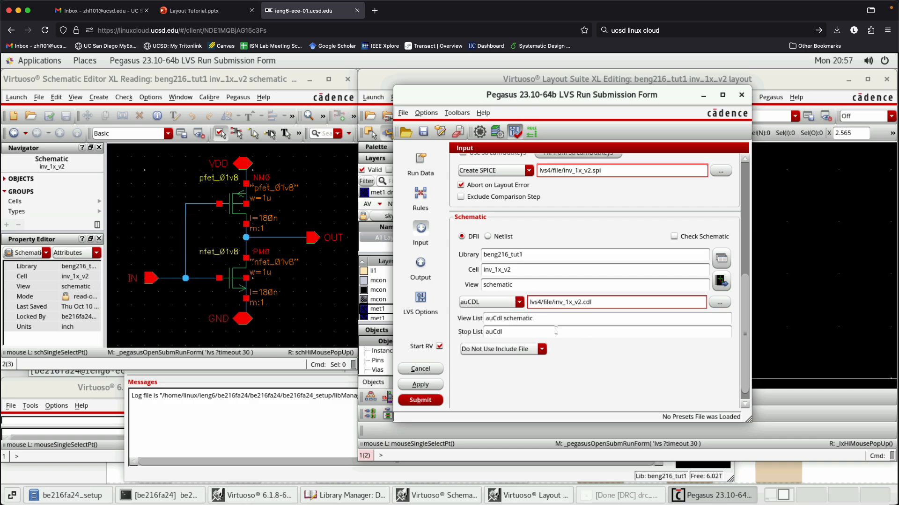
double_click(520, 285)
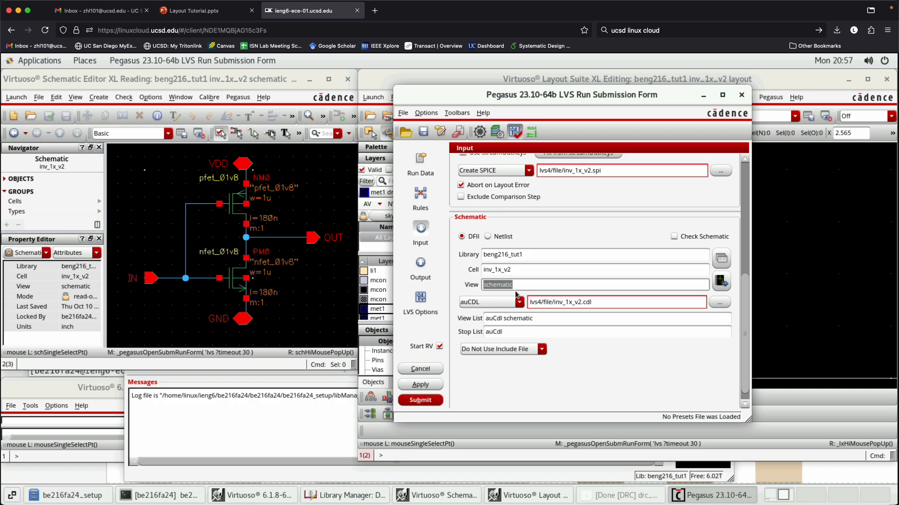
- Review the layout input settings and keep the pin conversion on Geometry+Text
click(624, 385)
scroll(612, 361, up, 3)
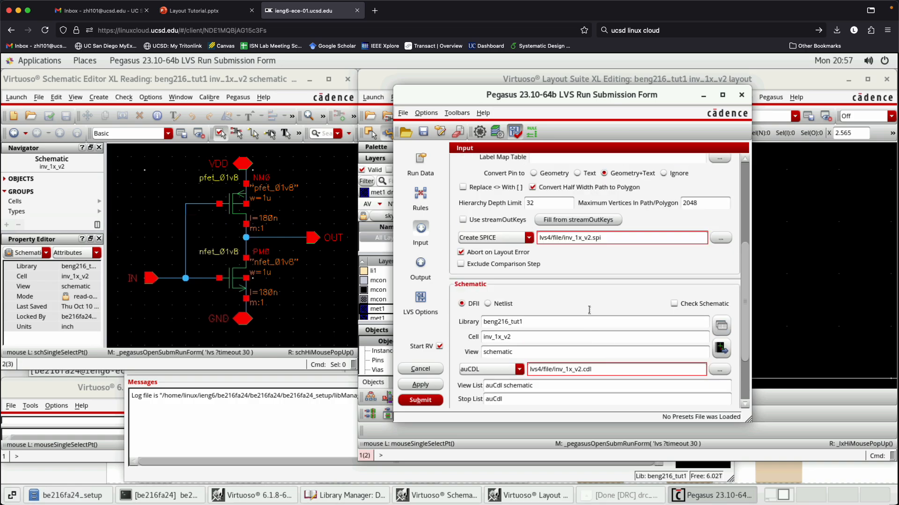
scroll(589, 313, up, 6)
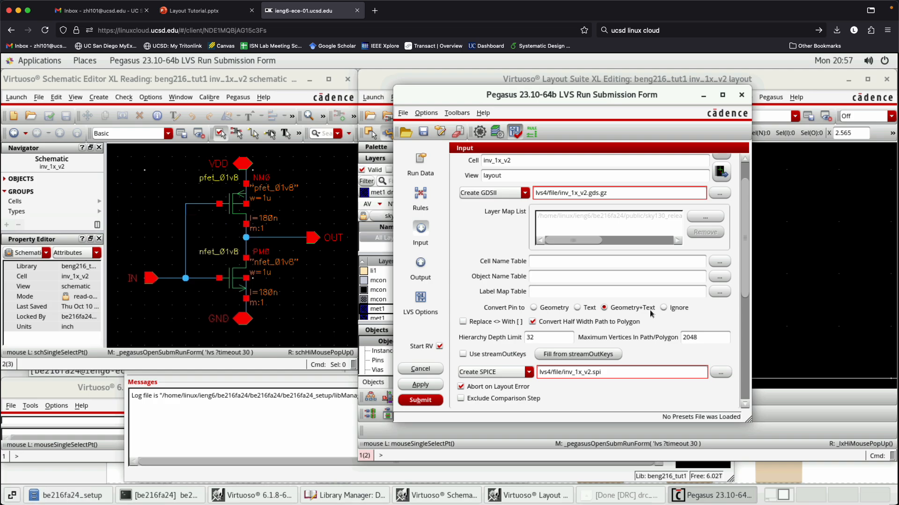
click(534, 309)
click(605, 309)
- Check the output settings, LVS options and run data, and submit the LVS run
click(420, 264)
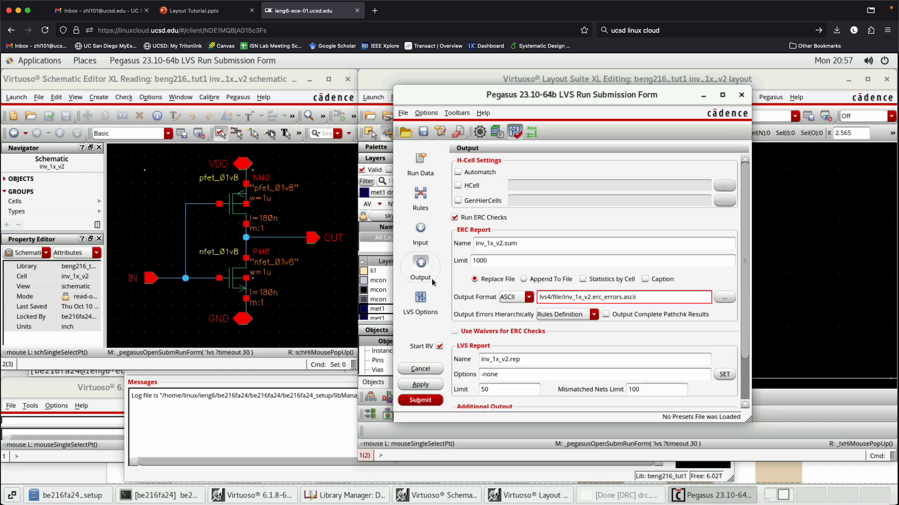
scroll(477, 303, down, 2)
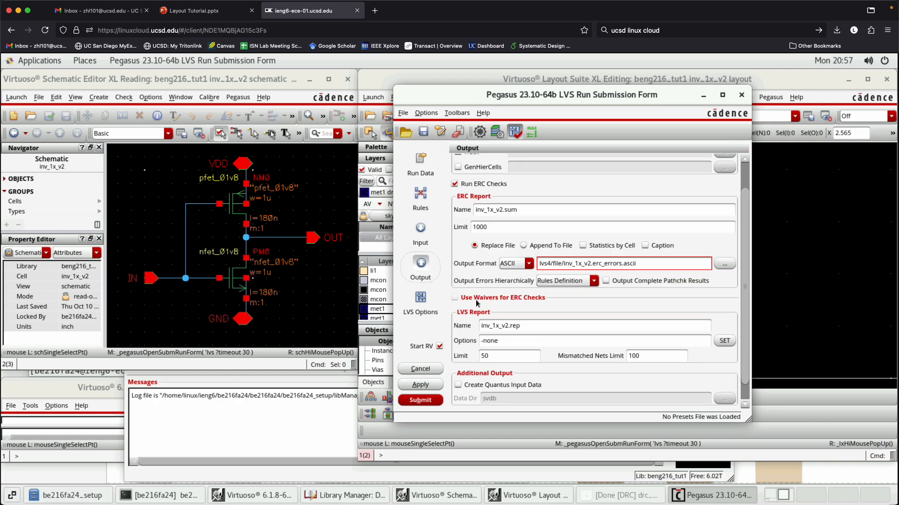
scroll(477, 303, up, 2)
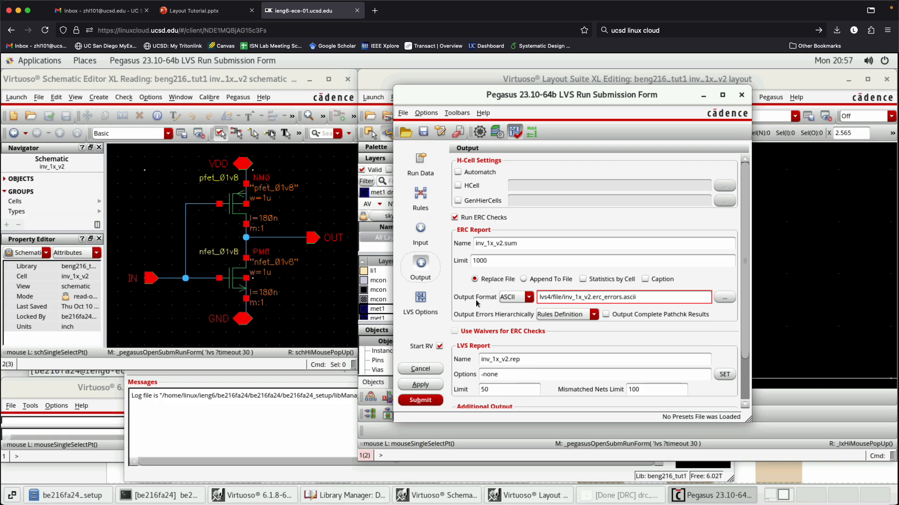
scroll(477, 303, down, 2)
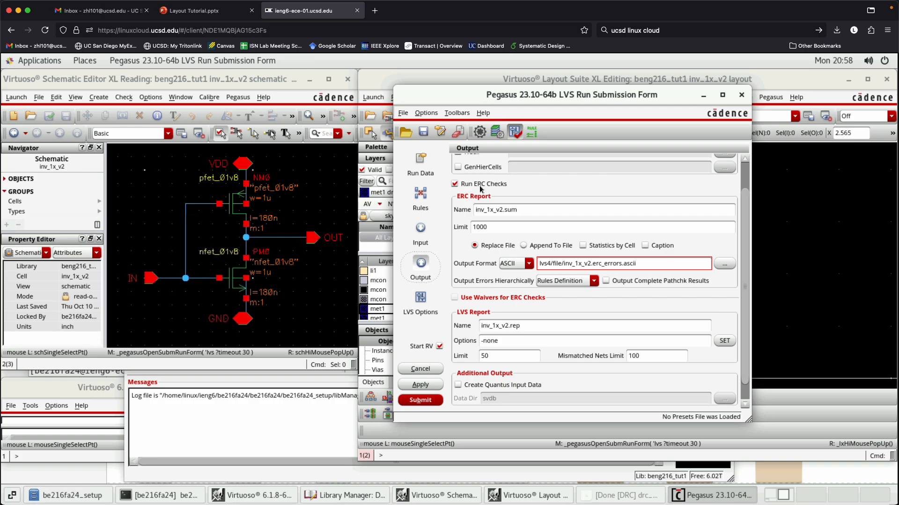
click(424, 305)
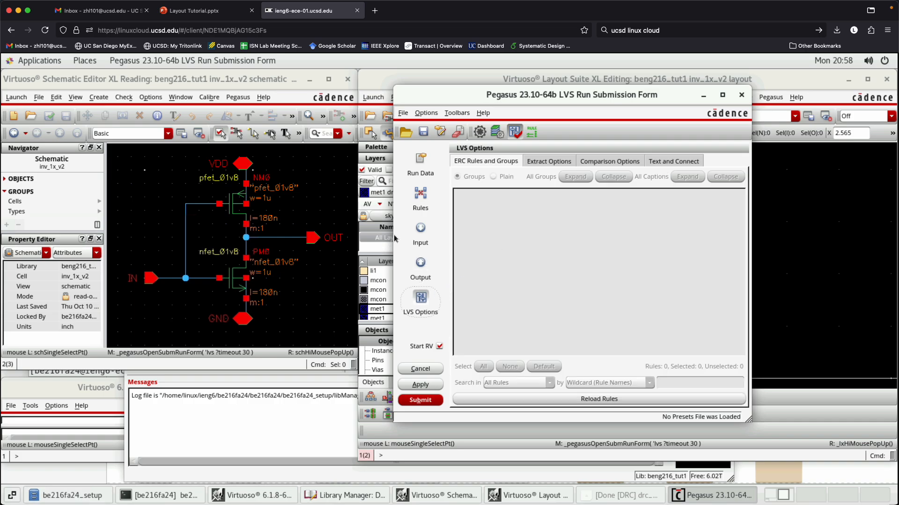
click(420, 166)
click(420, 400)
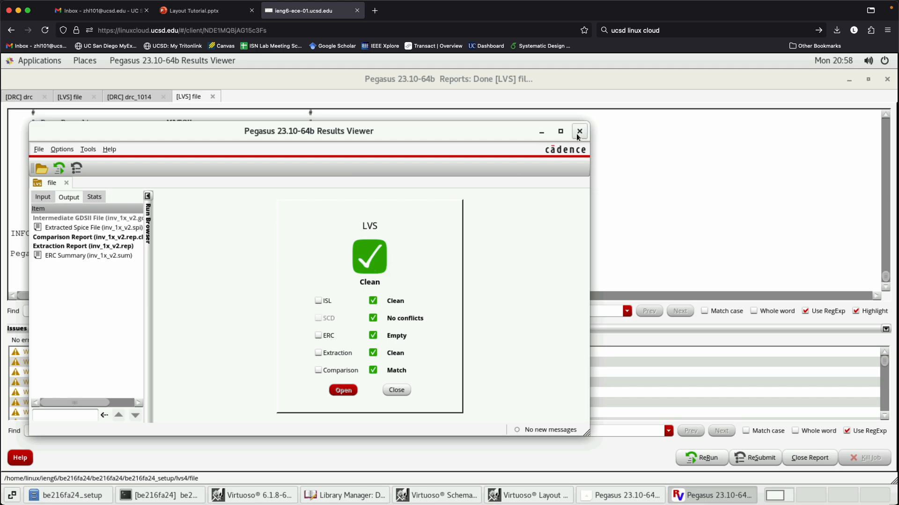
- Review the LVS result summary and its input files, and put the results viewer and report window away
drag(378, 132, 406, 176)
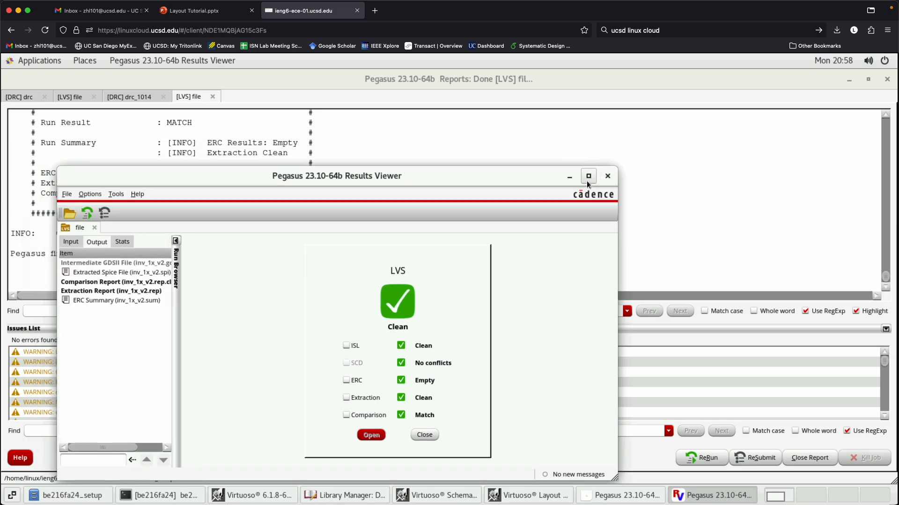
click(68, 244)
click(607, 176)
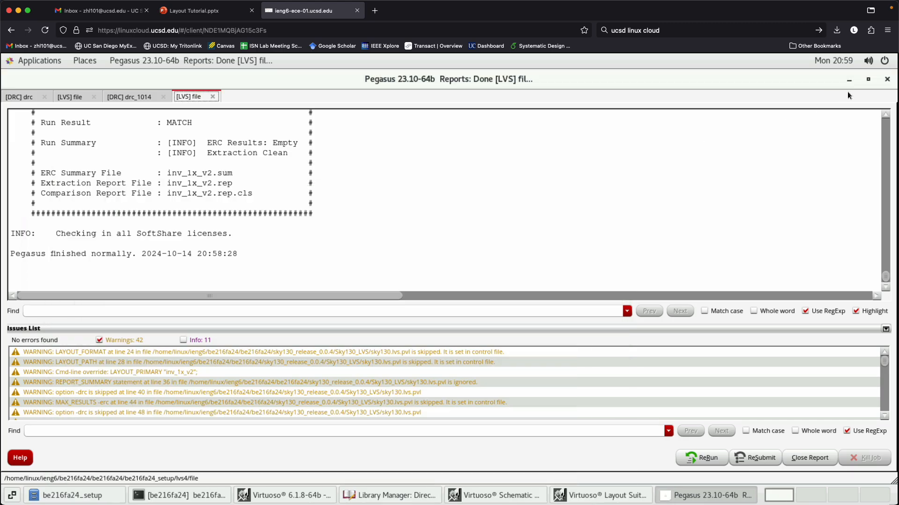
click(849, 81)
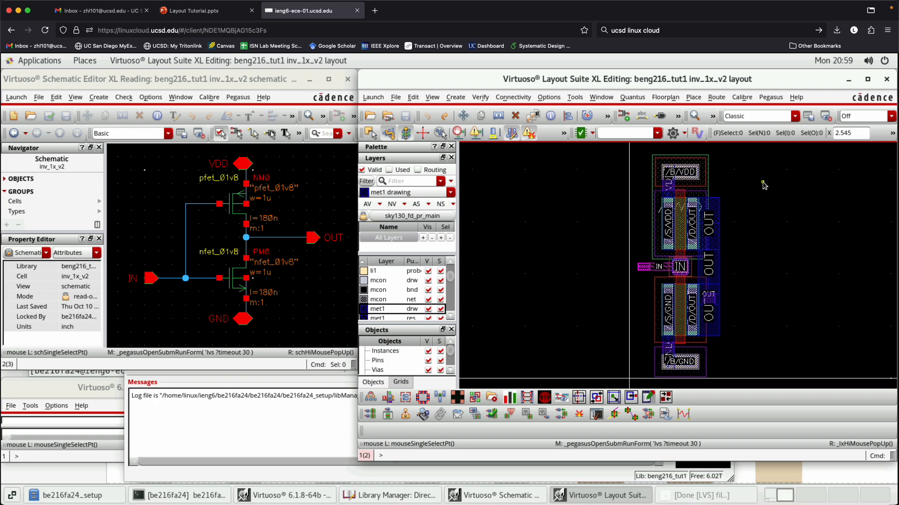
- Move the pfet_01v8 instance sideways off its VDD, IN and OUT connections in the layout, and save the layout
ctrl+scroll(753, 170, up, 1)
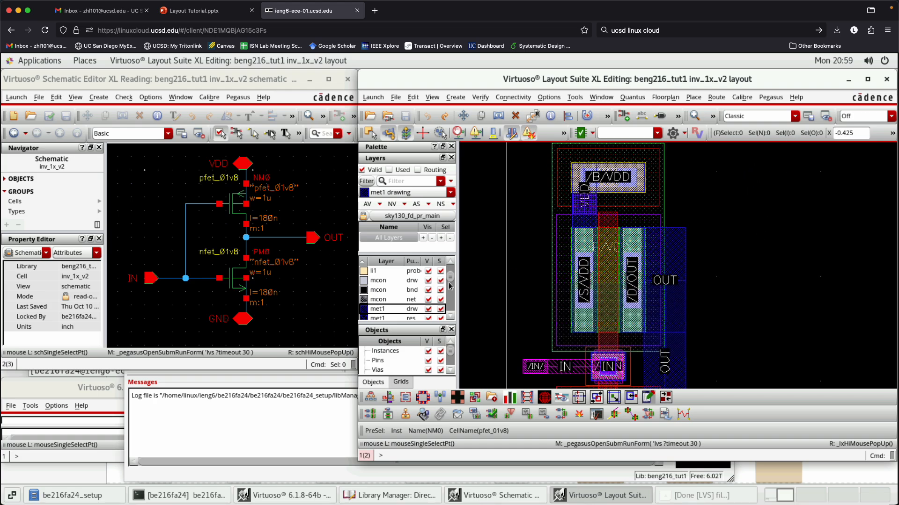
click(611, 195)
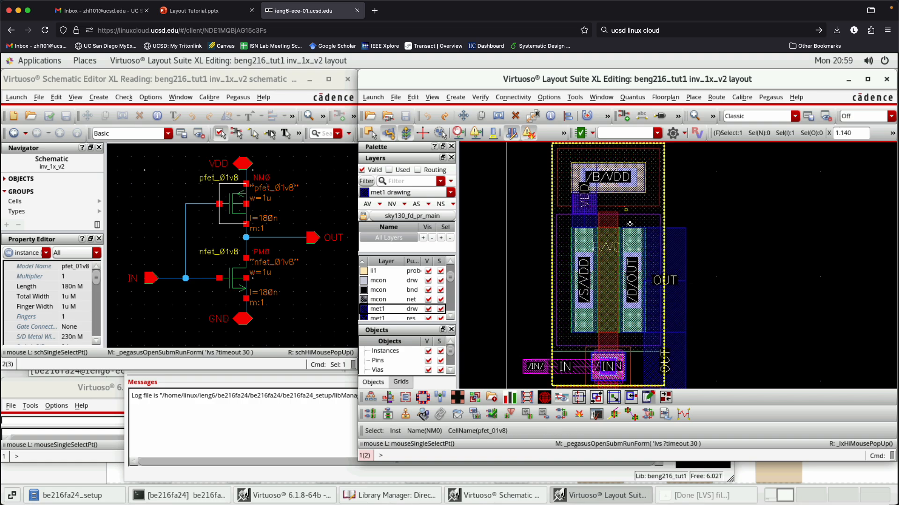
key(m)
click(616, 215)
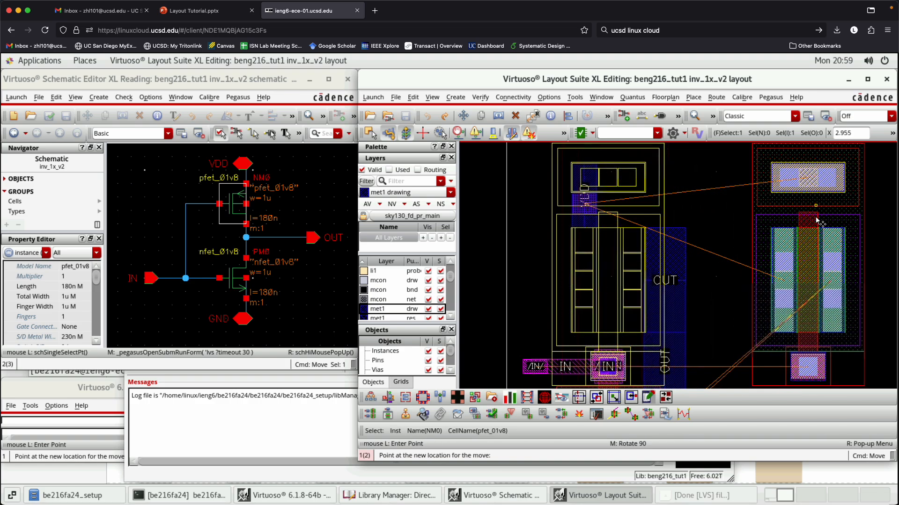
click(815, 215)
scroll(608, 279, down, 1)
click(852, 262)
key(f)
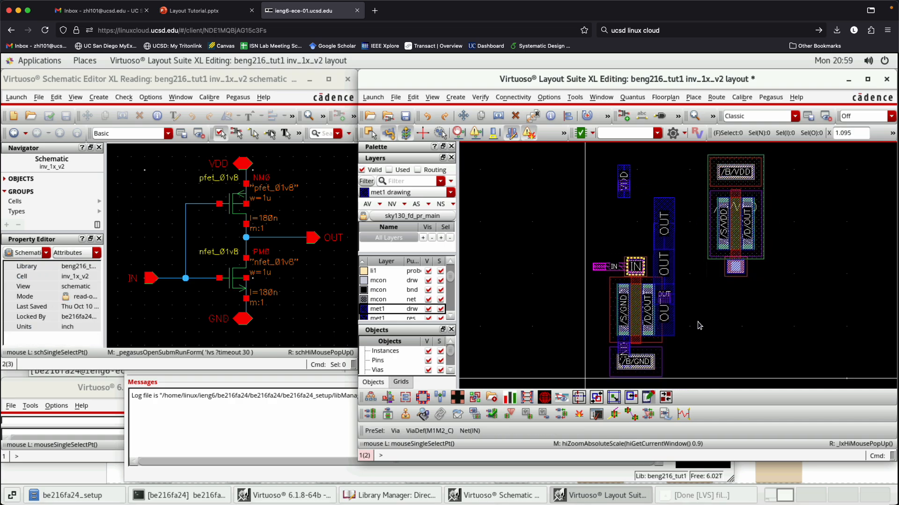
click(405, 116)
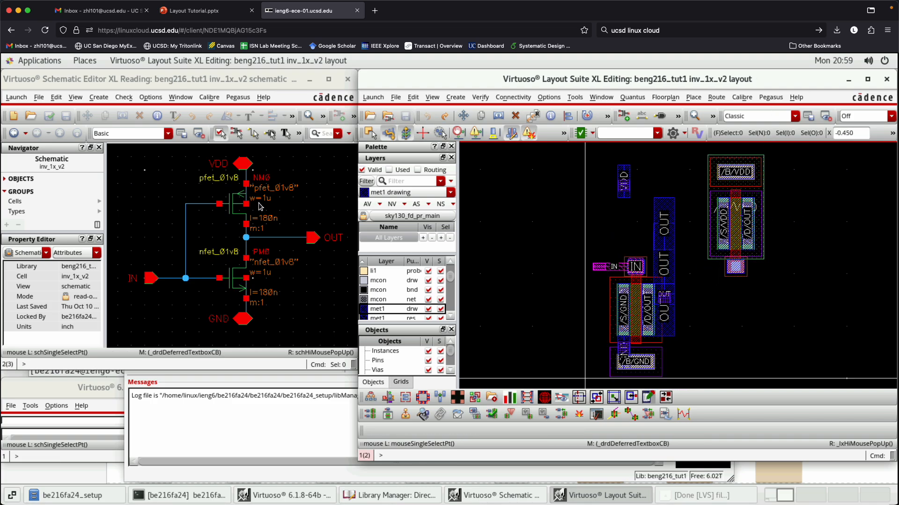
- Rerun the LVS job on the modified layout with the same run options
key(z)
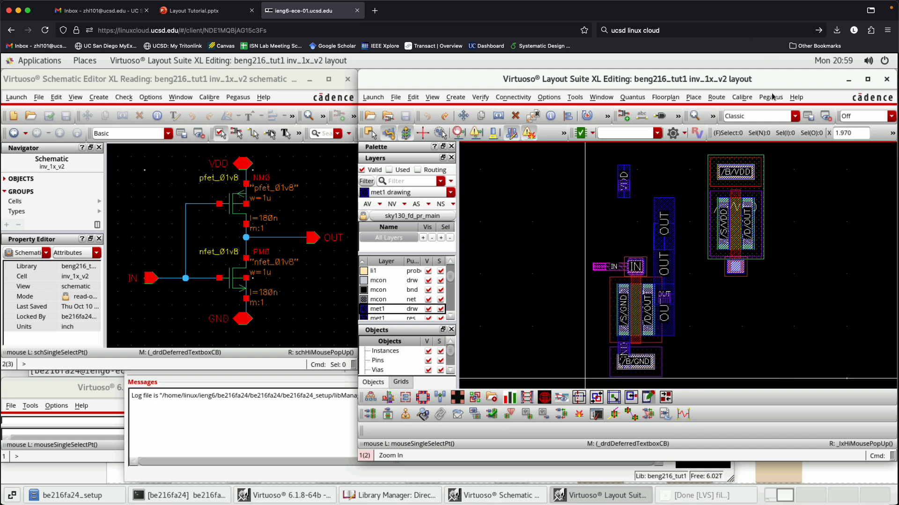
click(708, 495)
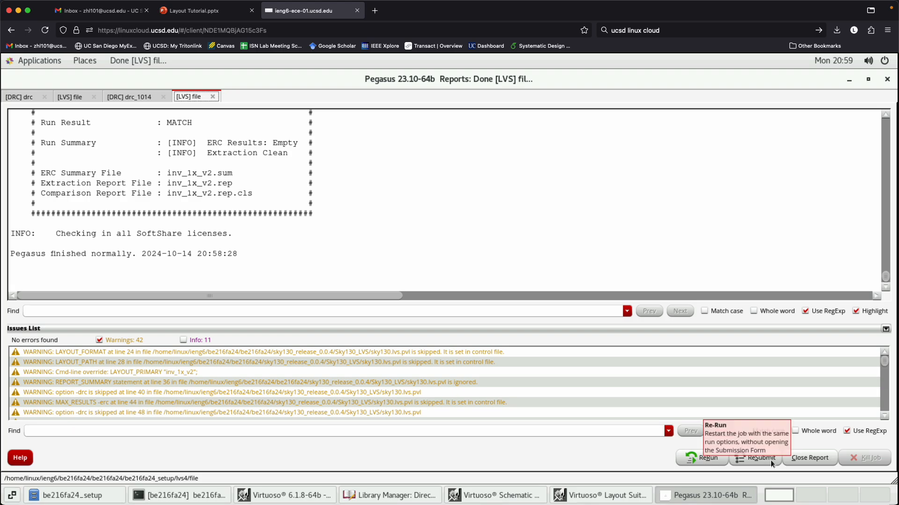
click(701, 459)
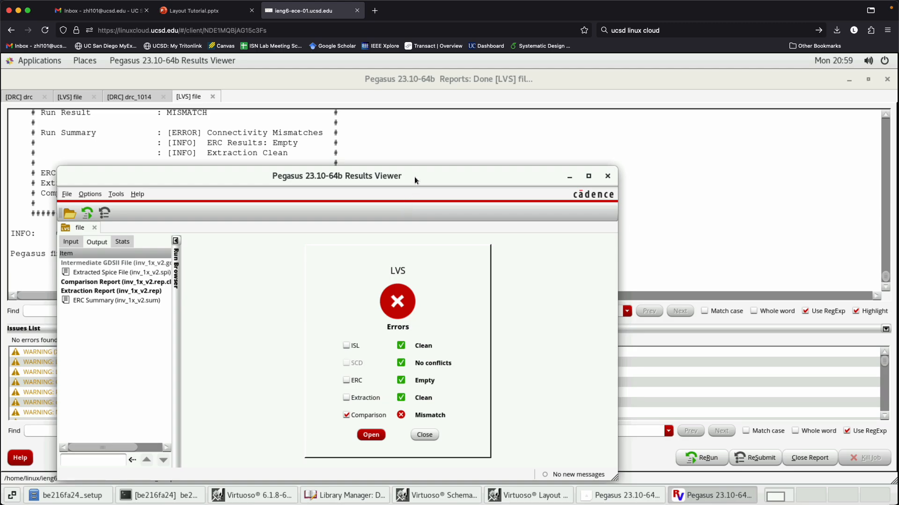
- Open the LVS comparison results and display the sao1 error under SHORTS AND OPENS for inv_1x_v2
drag(414, 176, 467, 131)
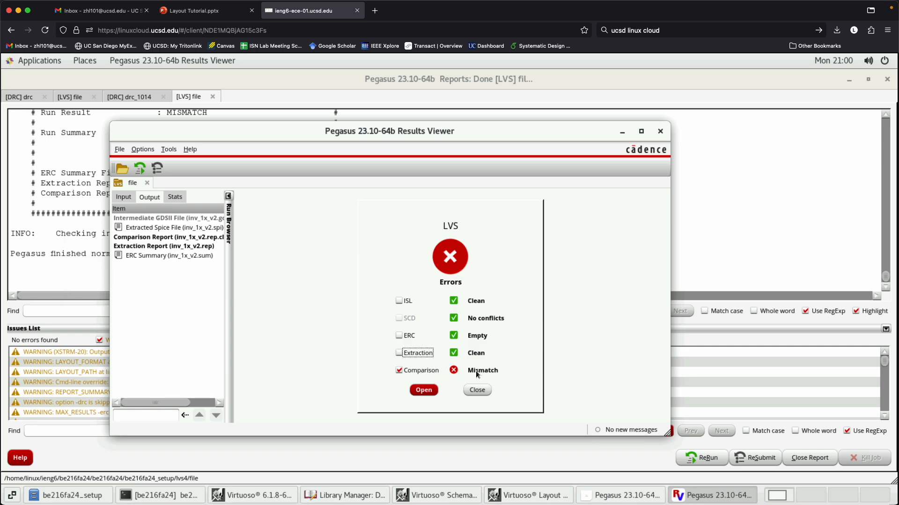
click(432, 391)
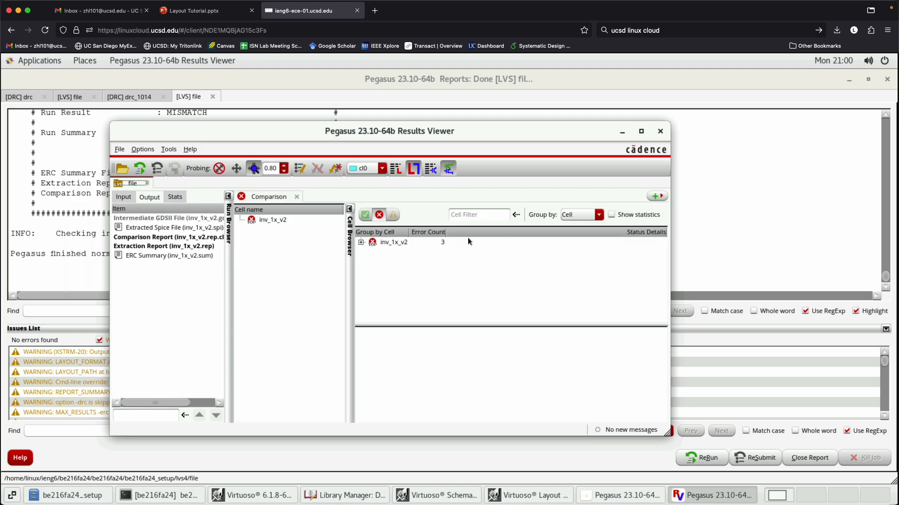
click(361, 242)
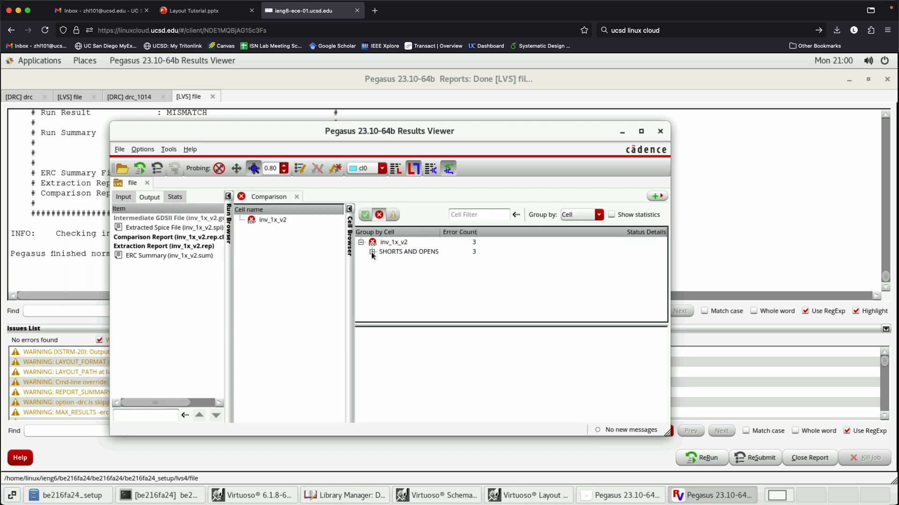
click(372, 252)
click(416, 261)
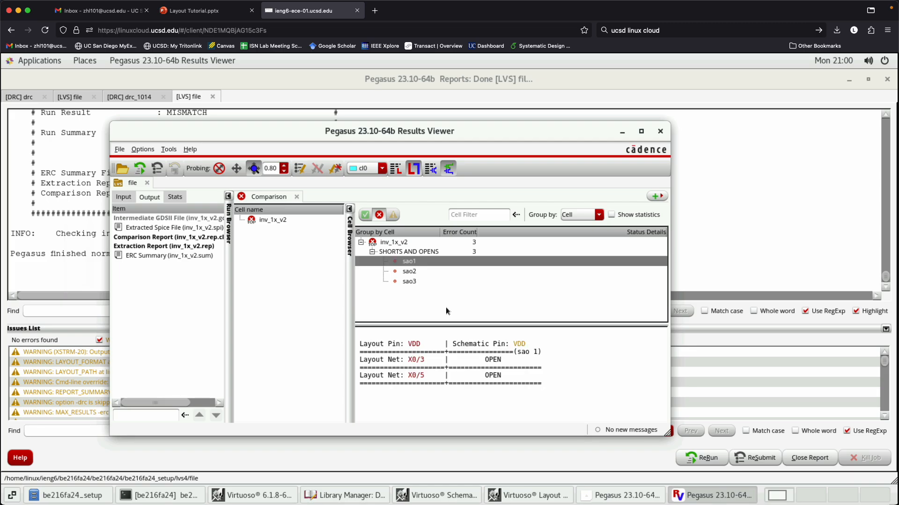
- Uncover the schematic and layout windows, and check the sao1 and sao2 errors against them
click(849, 81)
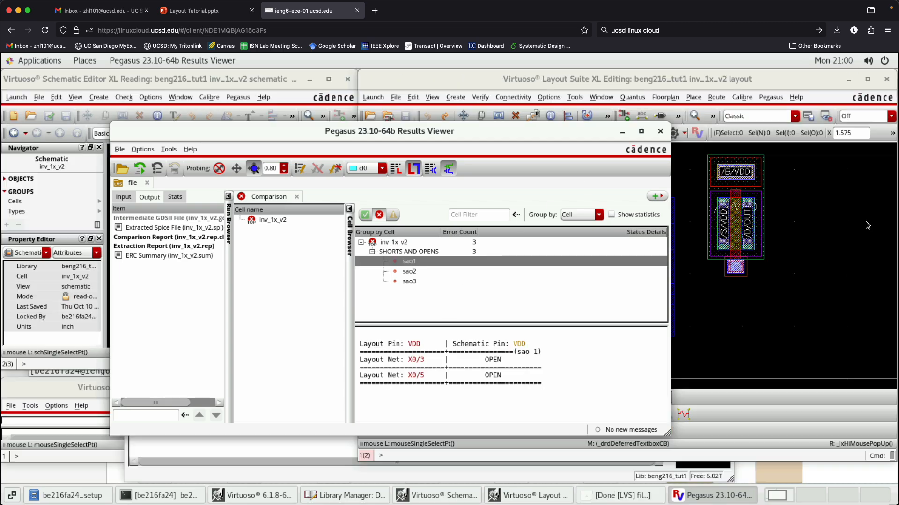
click(421, 273)
click(424, 262)
drag(554, 159, 449, 323)
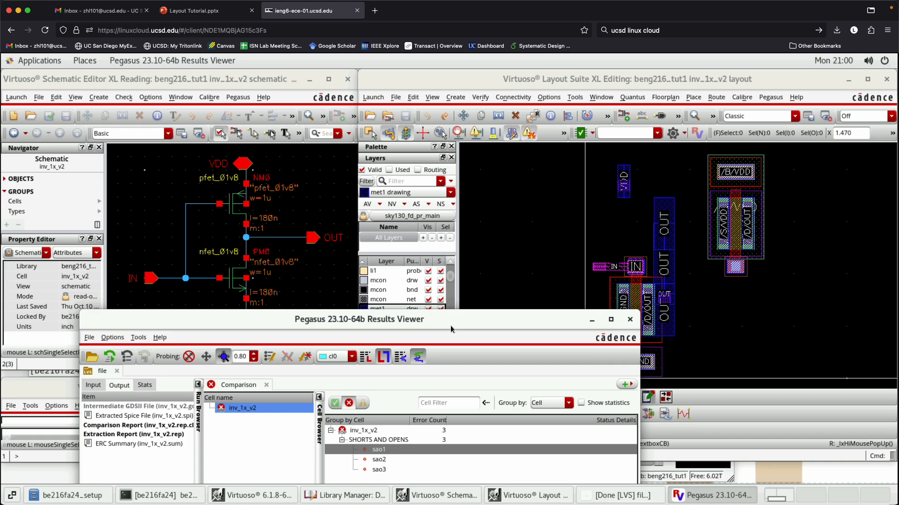
drag(450, 326, 474, 185)
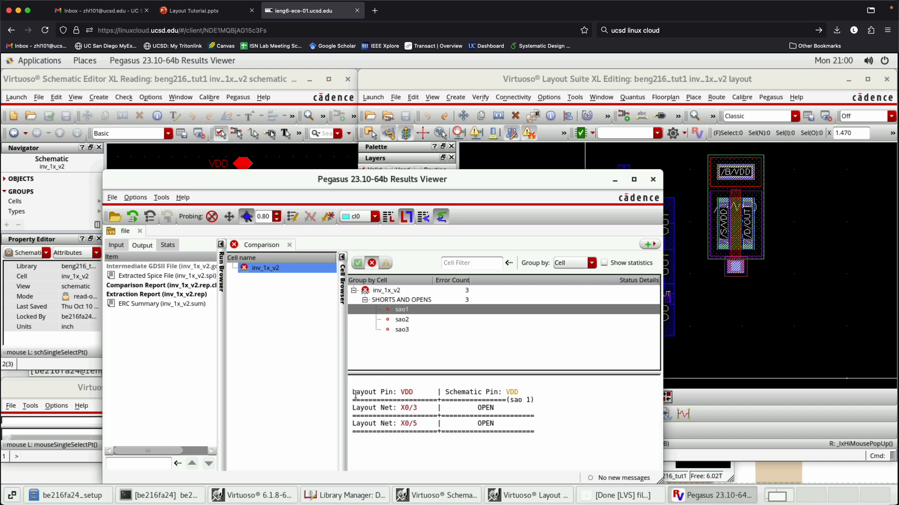
- Read the sao1 details for the layout pin VDD, the schematic pin VDD and layout net X0/3
drag(354, 393, 413, 391)
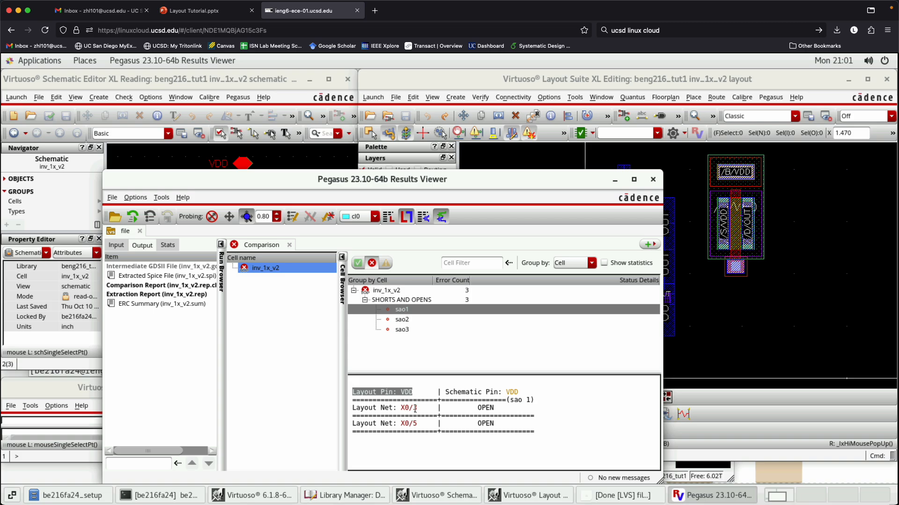
drag(446, 392, 517, 392)
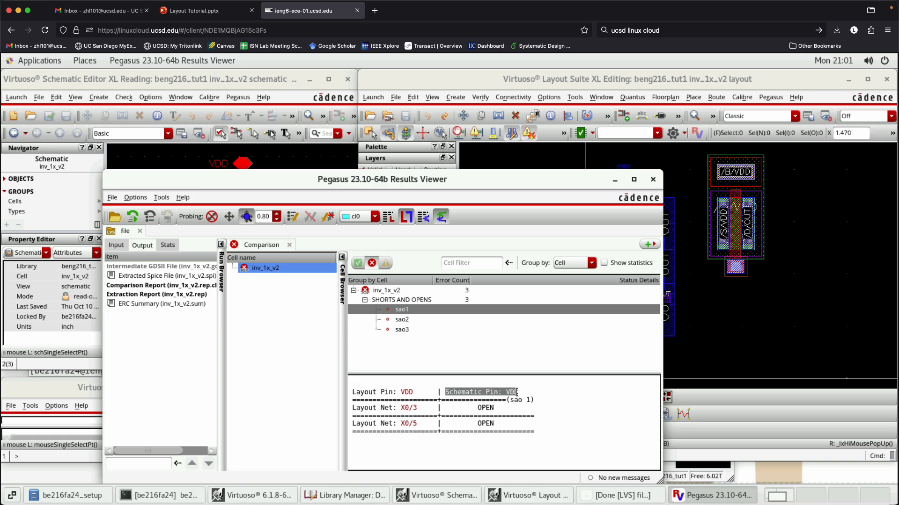
click(560, 425)
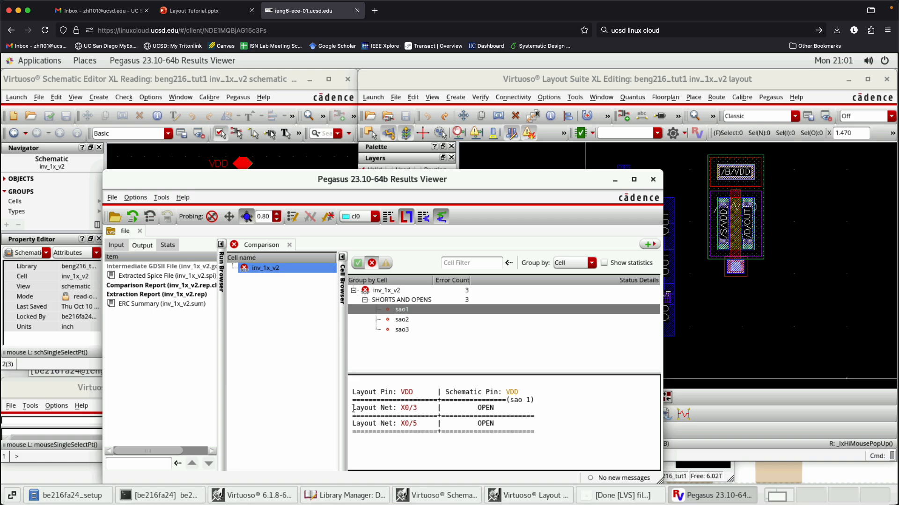
drag(353, 408, 419, 408)
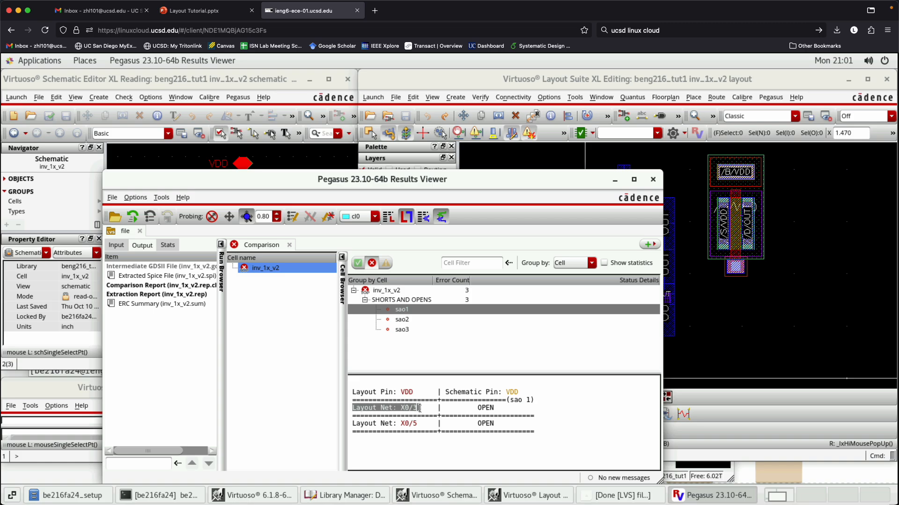
click(415, 414)
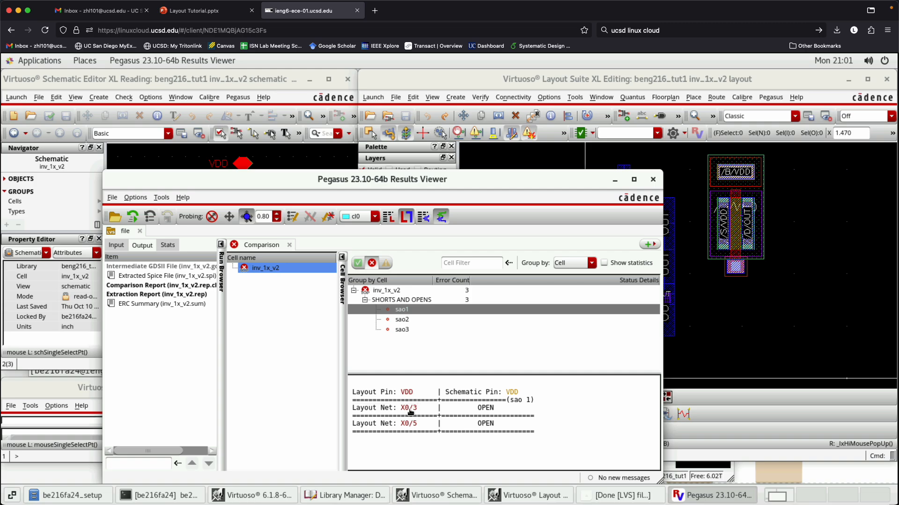
- Highlight layout net X0/3 from the sao1 error, close the extra schematic window, and inspect the moved pfet in the layout
double_click(412, 411)
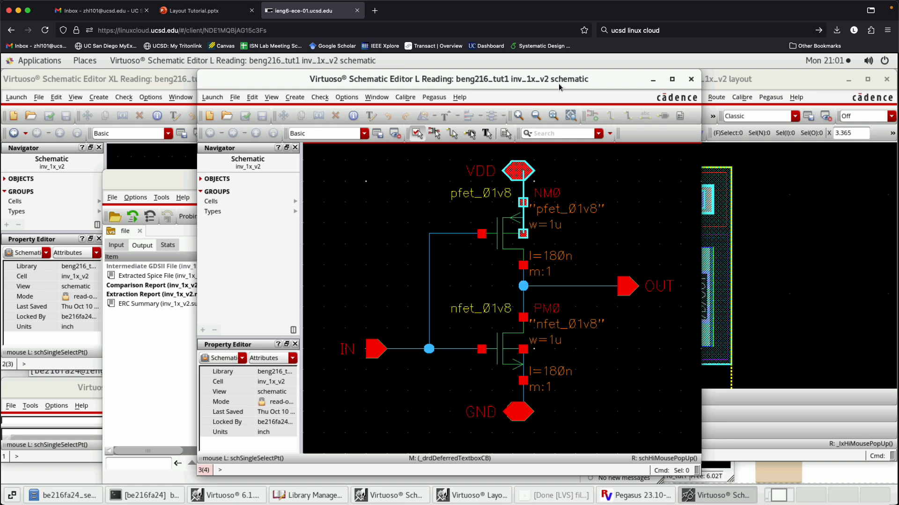
drag(557, 82, 573, 340)
drag(674, 407, 419, 156)
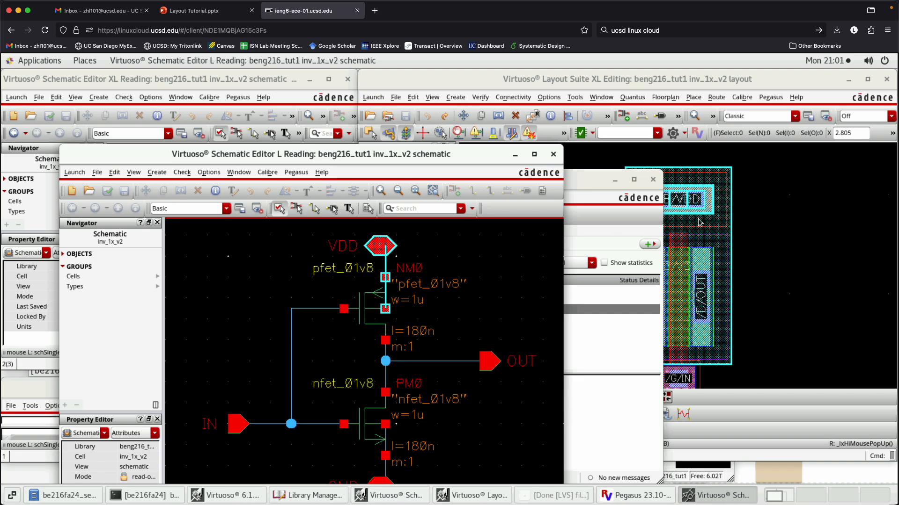
click(553, 154)
drag(477, 410, 503, 409)
click(517, 416)
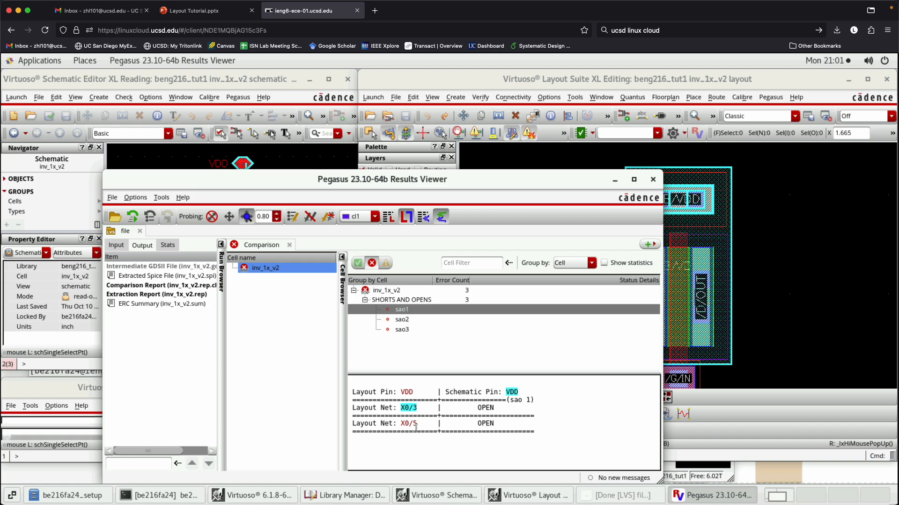
click(785, 311)
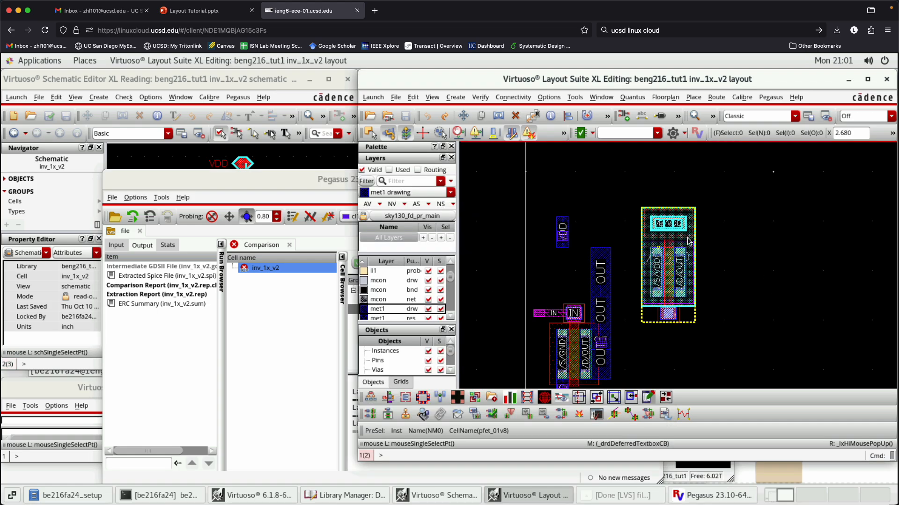
- Highlight layout net X0/5 from the sao1 error and compare it with the pfet in the layout and schematic
click(697, 495)
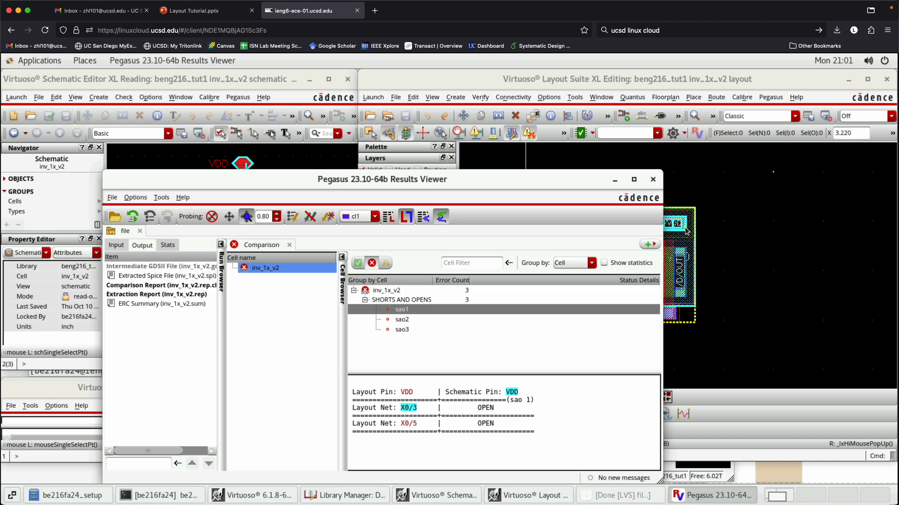
drag(445, 182, 397, 241)
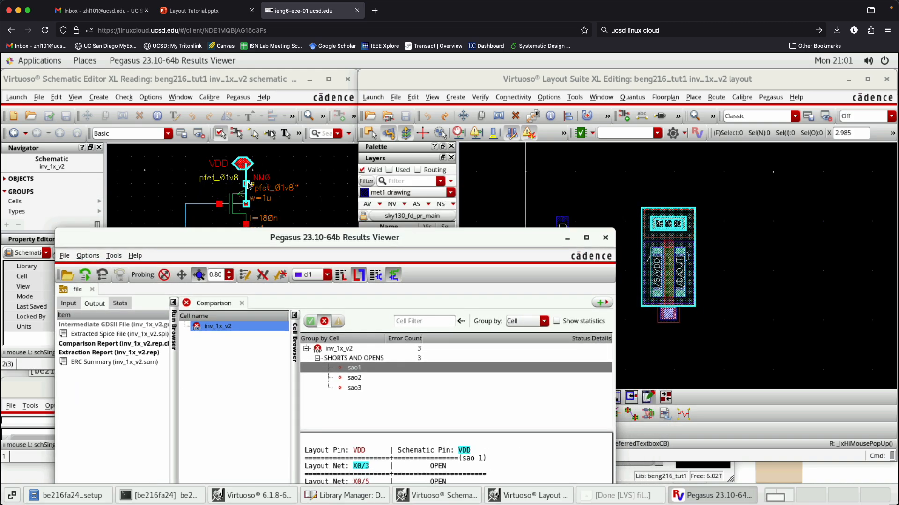
drag(403, 240, 383, 120)
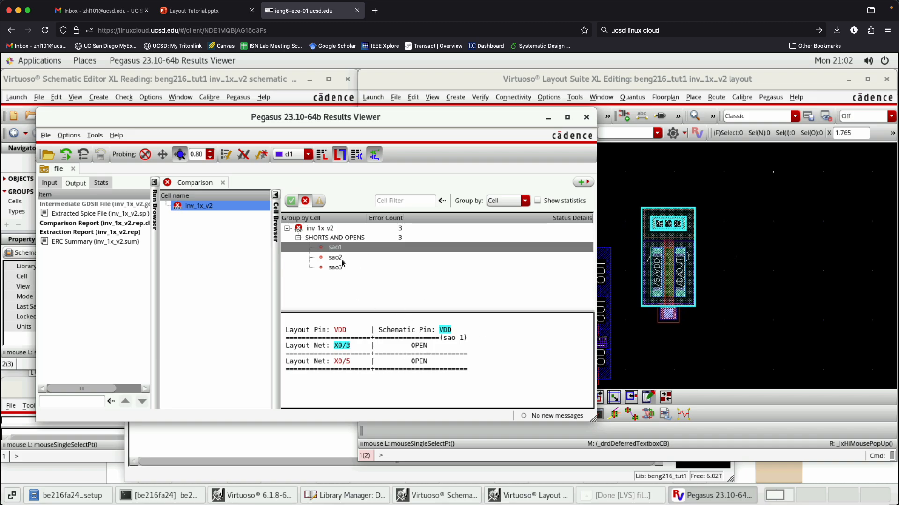
click(342, 361)
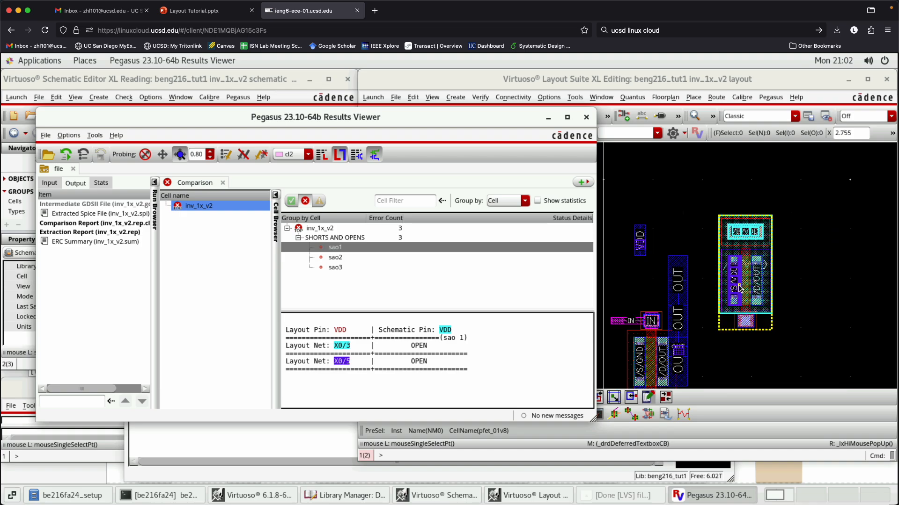
drag(392, 125, 380, 348)
drag(370, 252, 368, 278)
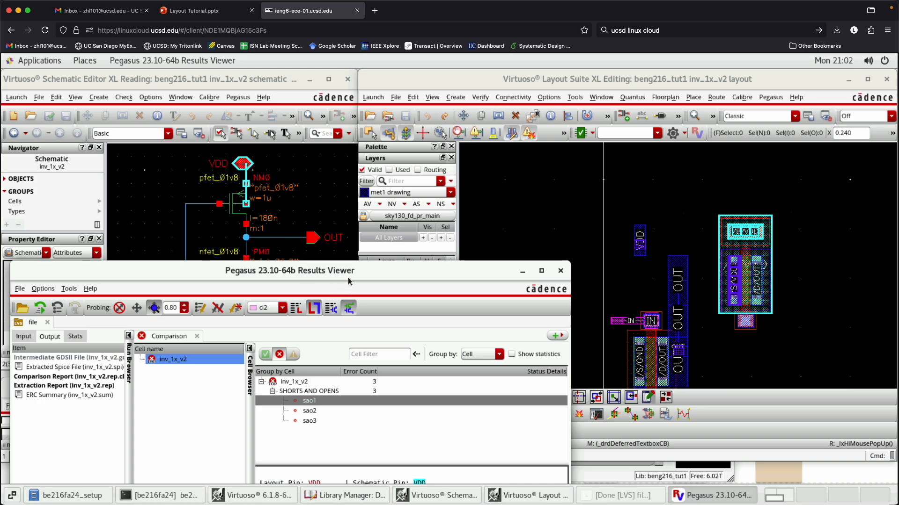
drag(347, 274, 316, 142)
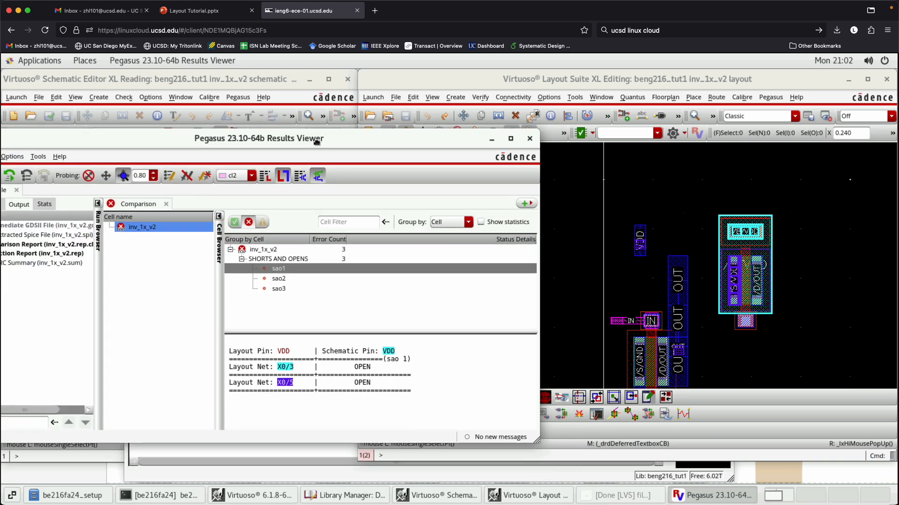
- Highlight pin OUT and layout net X0/2 from the sao2 error, and close the extra schematic window
click(298, 280)
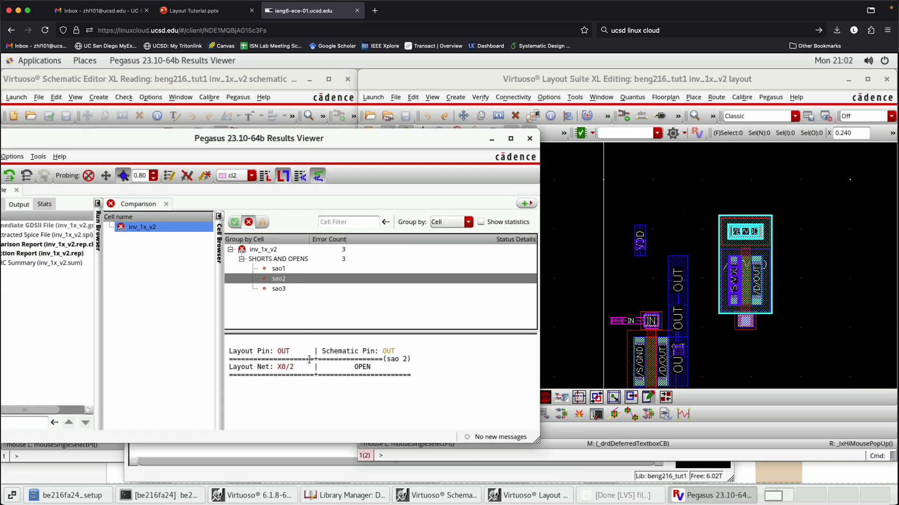
click(284, 352)
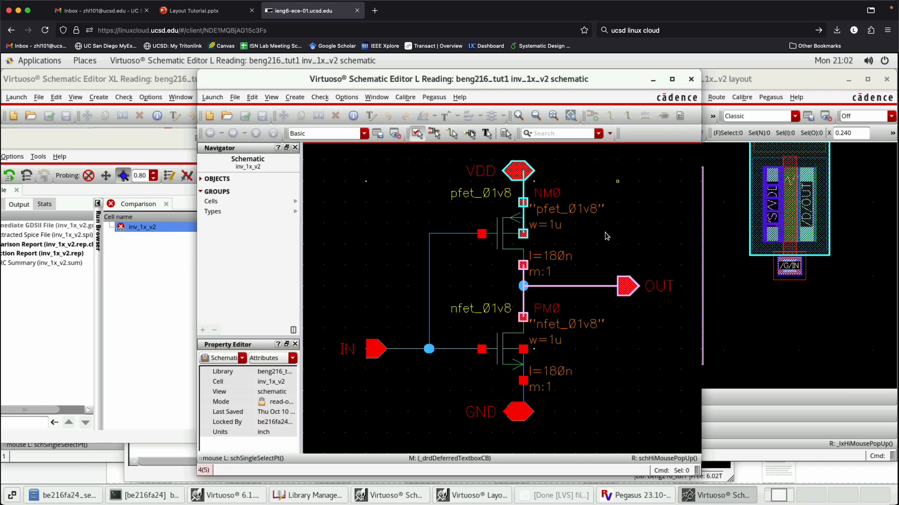
click(691, 79)
click(285, 367)
key(f)
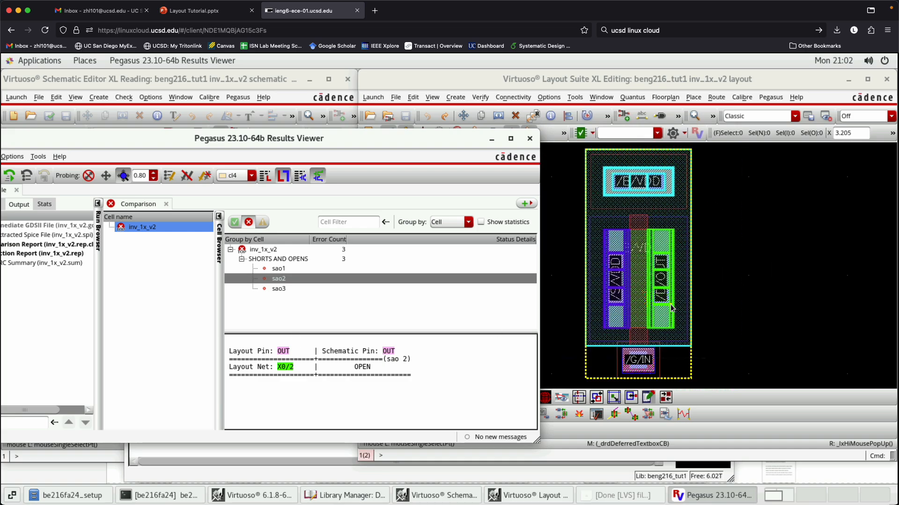
- Read the sao3 error details for pin IN, and close the LVS results viewer
click(280, 289)
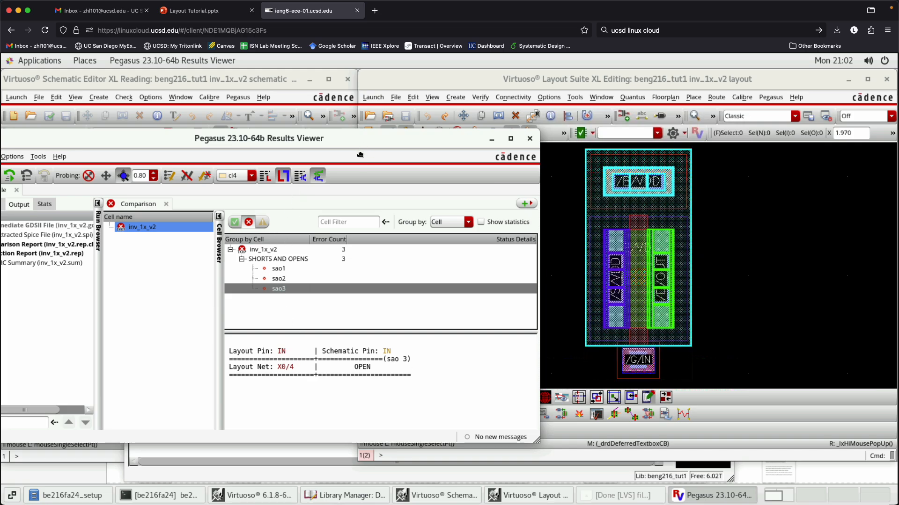
drag(361, 149, 356, 186)
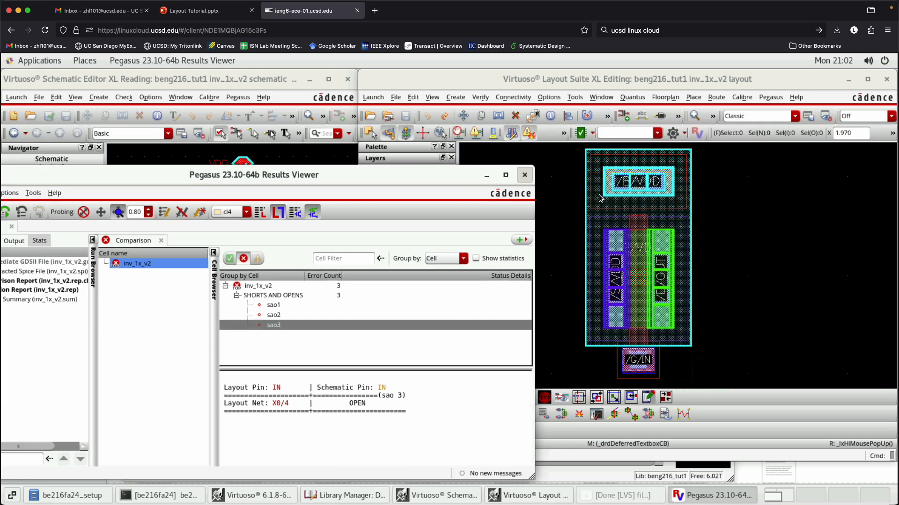
click(525, 176)
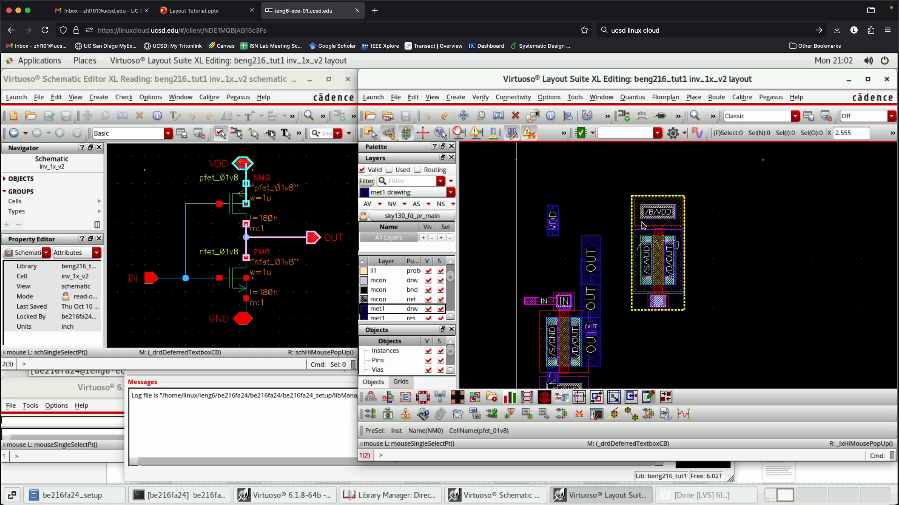
- Align the pfet's left edge with the nfet's left edge using Quick Align, and save the layout
ctrl+scroll(630, 274, up, 1)
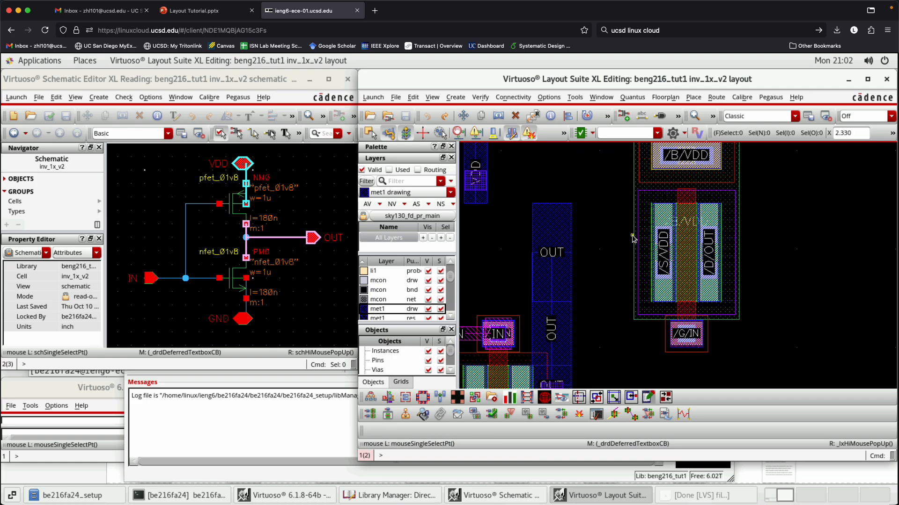
key(a)
click(634, 221)
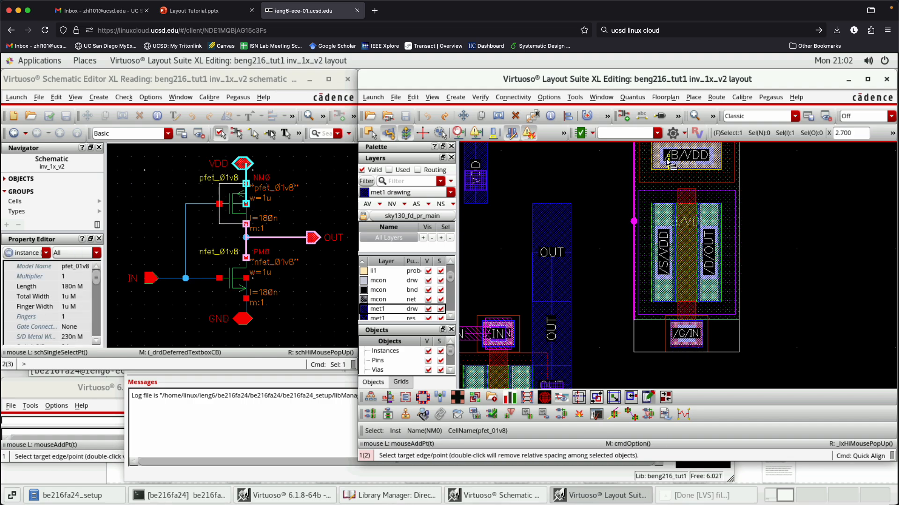
scroll(611, 242, down, 1)
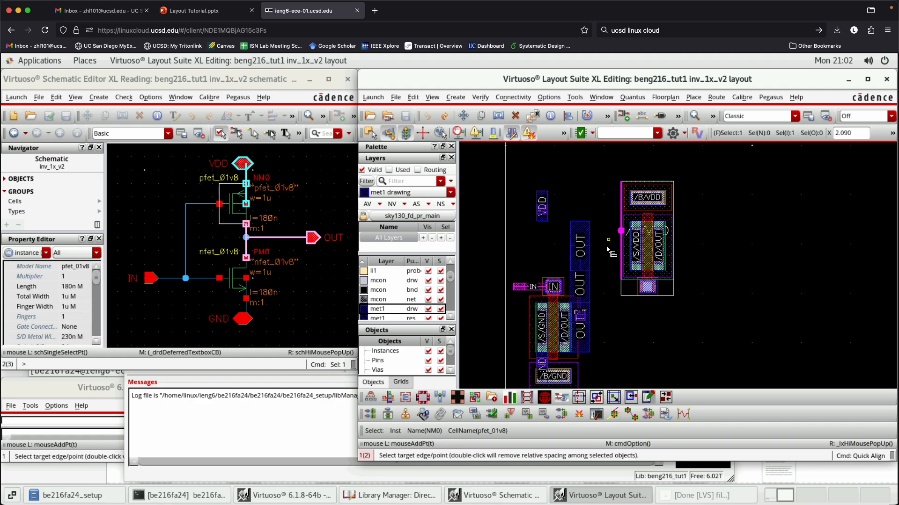
scroll(523, 320, up, 4)
click(525, 321)
key(f)
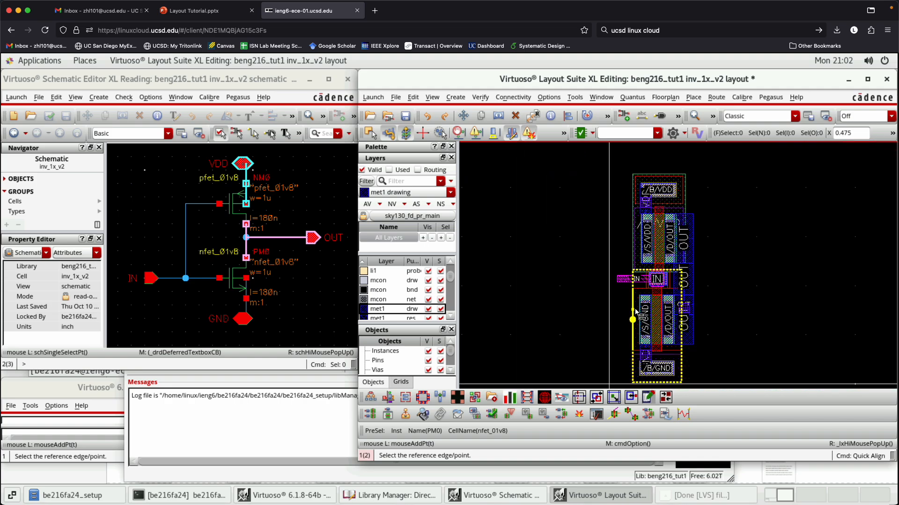
key(Escape)
key(F2)
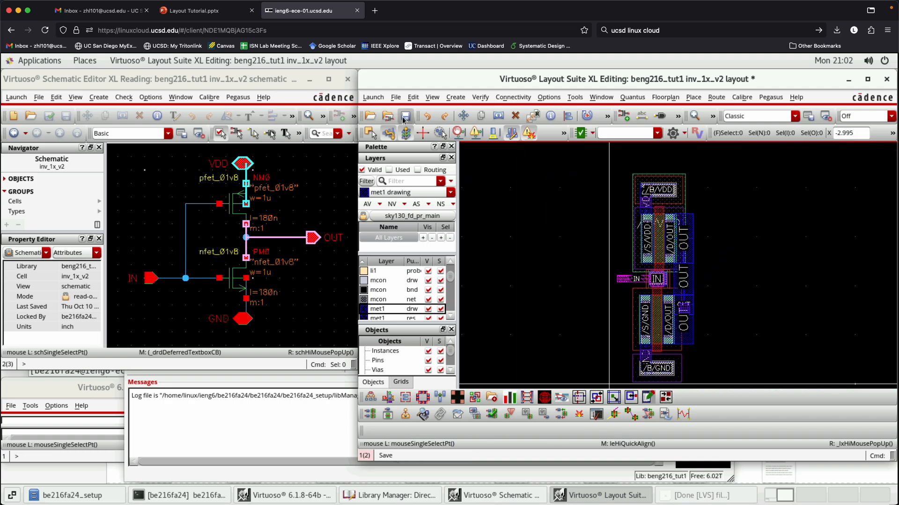
- Examine the IN pin and its label at the outer end of the met2 IN path
ctrl+scroll(784, 250, up, 1)
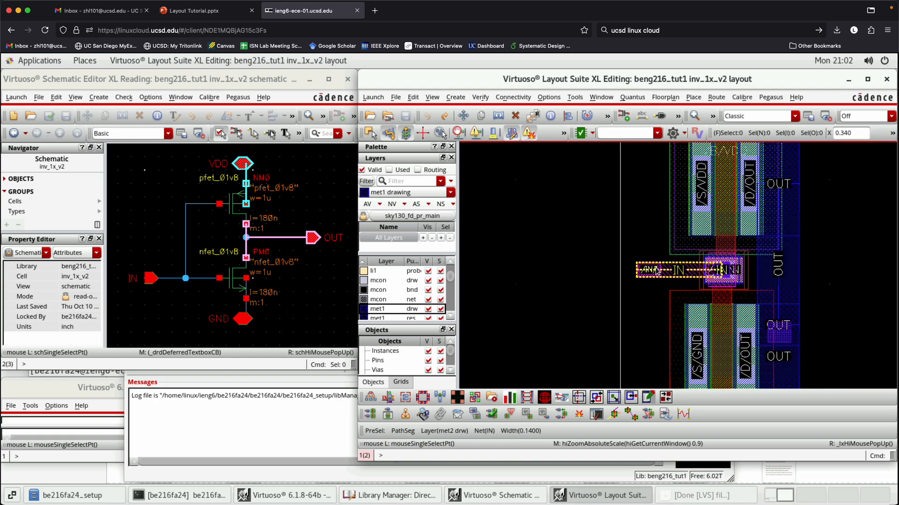
ctrl+scroll(640, 268, up, 2)
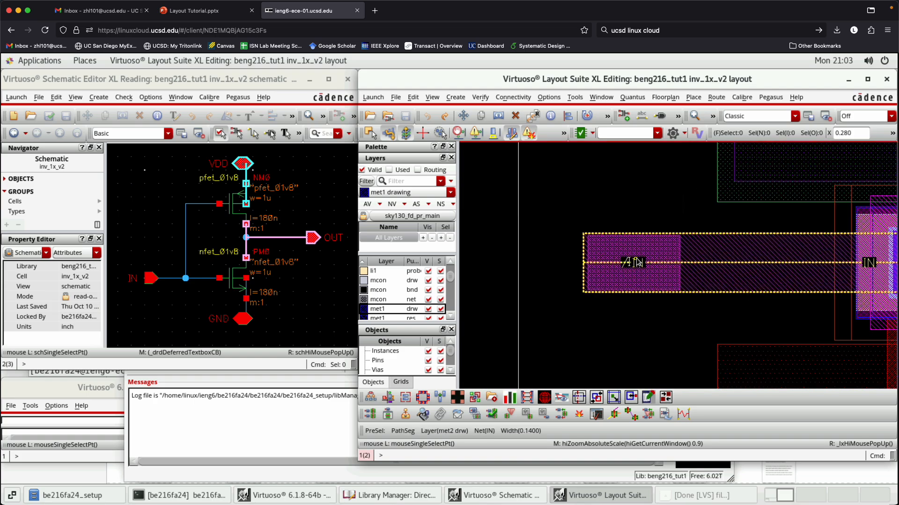
ctrl+scroll(639, 265, up, 2)
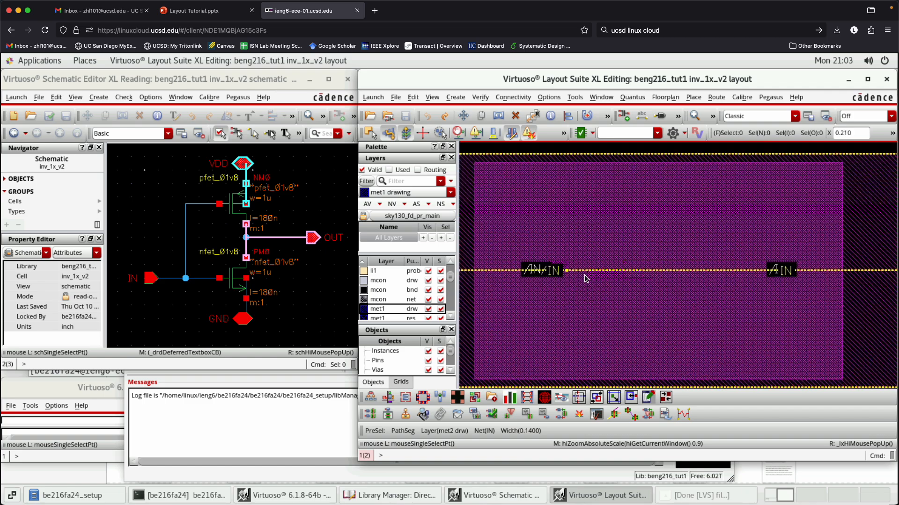
ctrl+scroll(594, 277, down, 2)
ctrl+scroll(608, 278, down, 2)
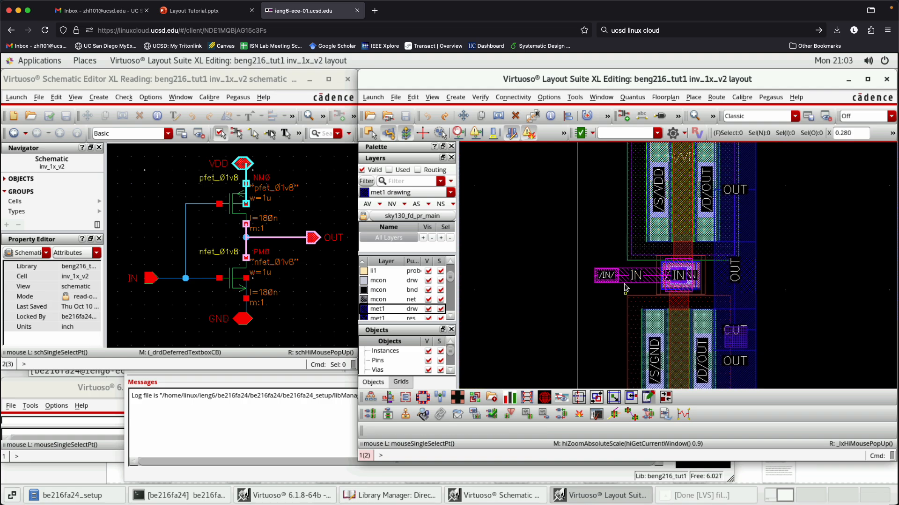
ctrl+scroll(613, 278, up, 1)
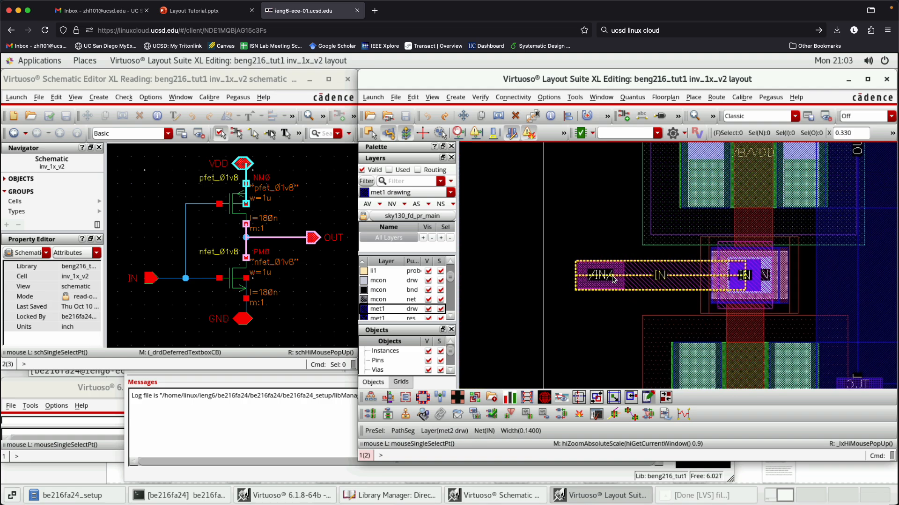
ctrl+scroll(608, 276, up, 1)
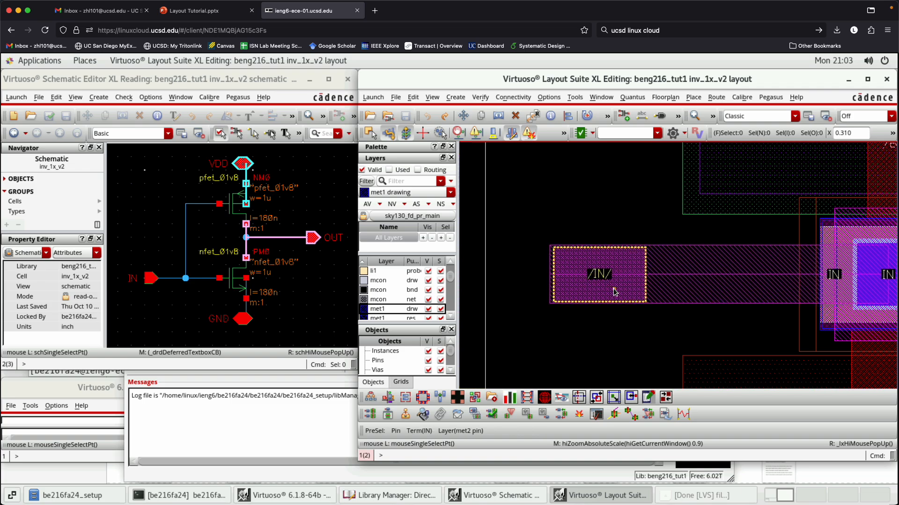
ctrl+scroll(613, 288, up, 3)
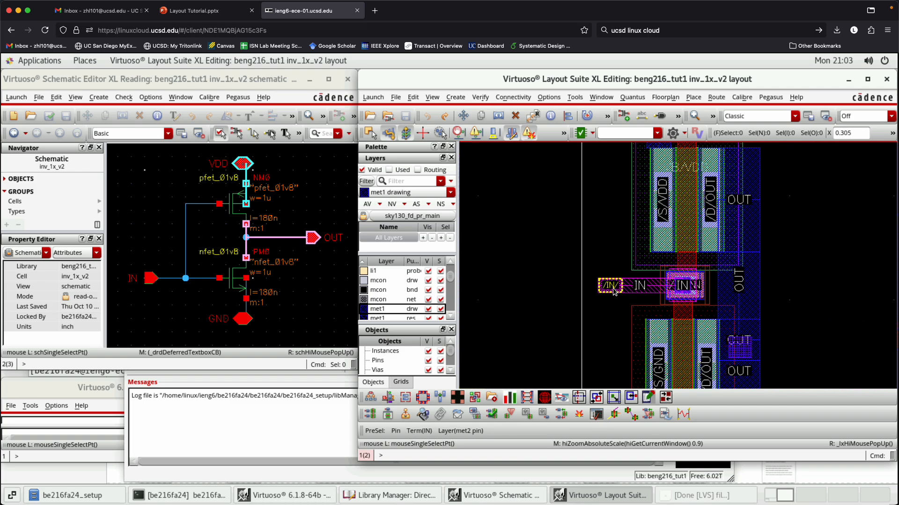
ctrl+scroll(680, 278, down, 4)
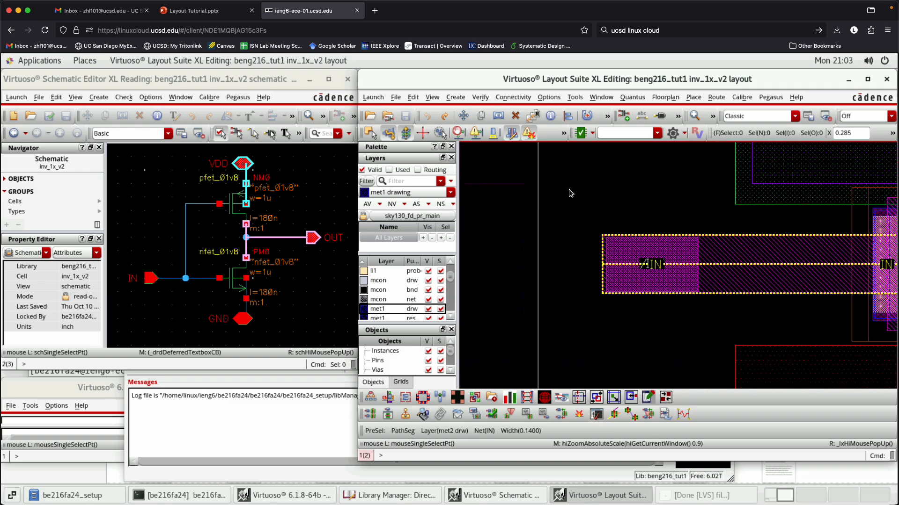
- Review the attribute, connectivity and property settings of the met2 IN pin, and close its properties without changes
drag(545, 180, 744, 346)
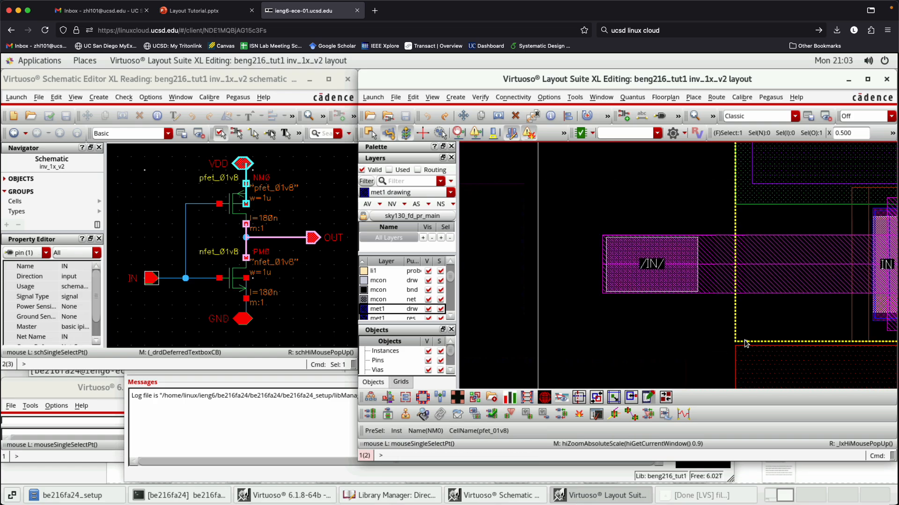
key(q)
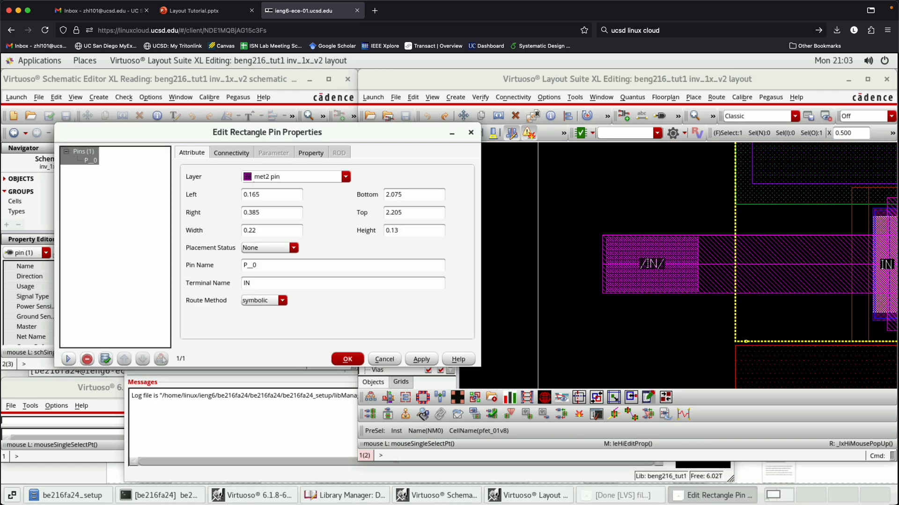
click(224, 151)
click(304, 153)
click(200, 155)
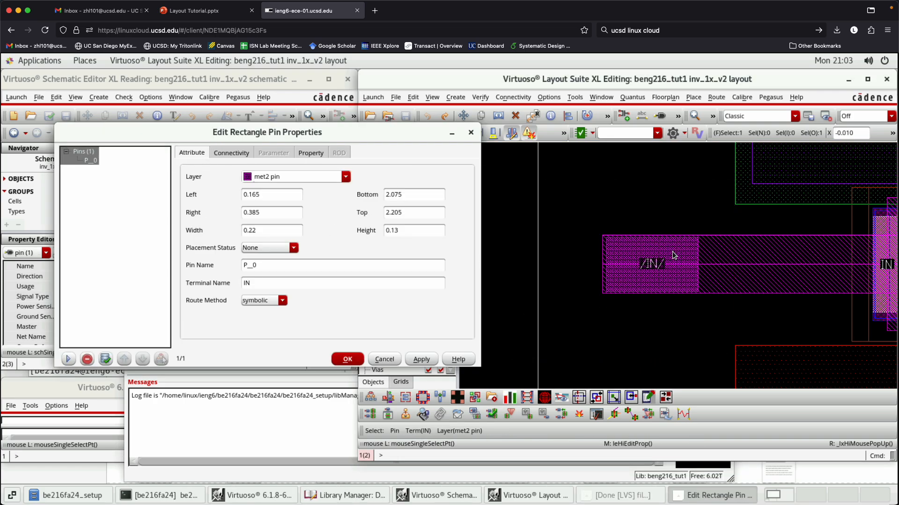
key(Escape)
- Try deleting the IN pin from the met2 path, and undo the deletion
drag(552, 197, 721, 352)
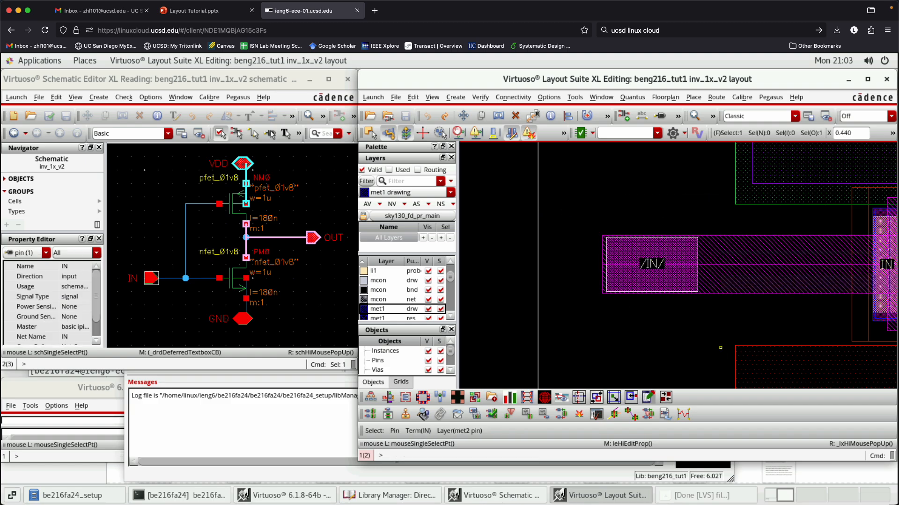
key(Delete)
key(shift+z)
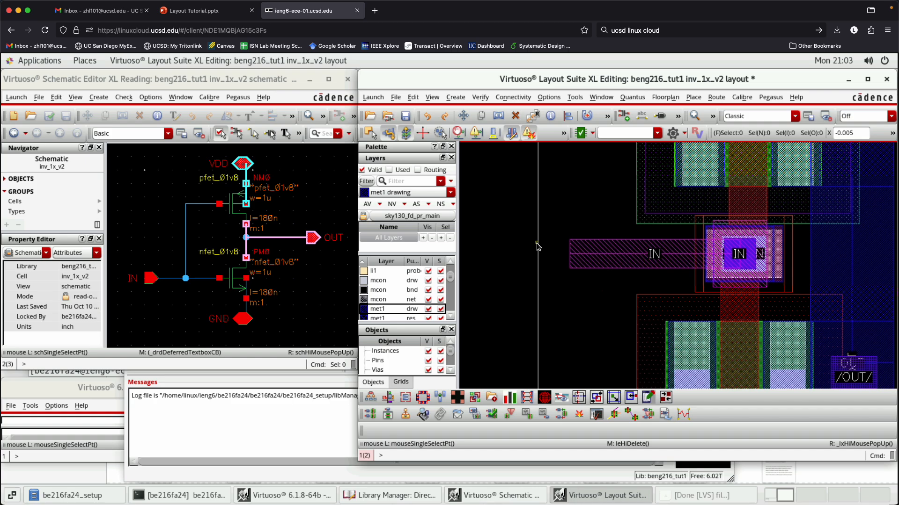
key(u)
- Move the met2 IN pin straight down off its path into empty space beside the nfet, and save the layout
drag(546, 209, 632, 313)
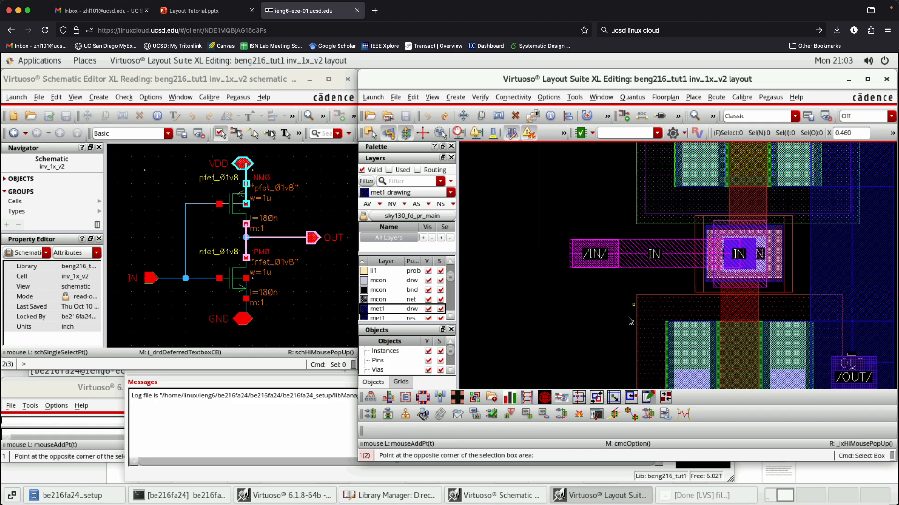
key(m)
click(590, 261)
click(585, 343)
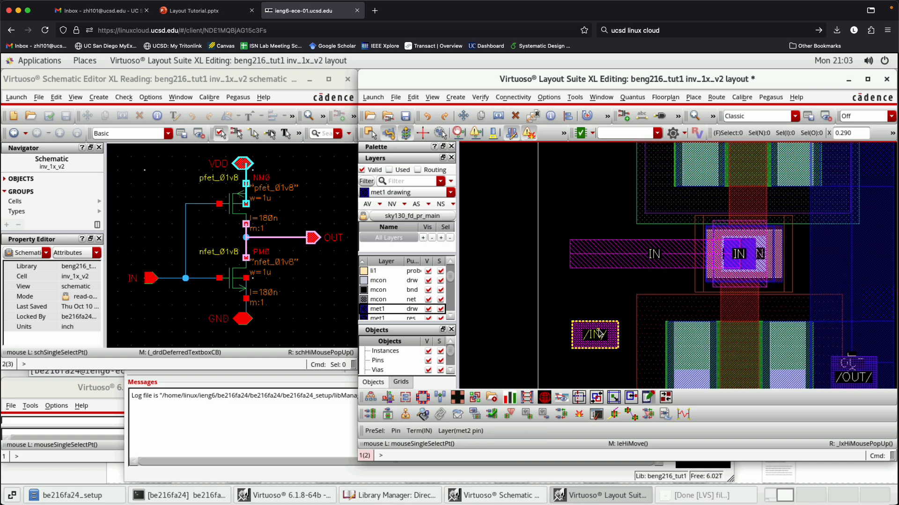
key(f)
key(ctrl+s)
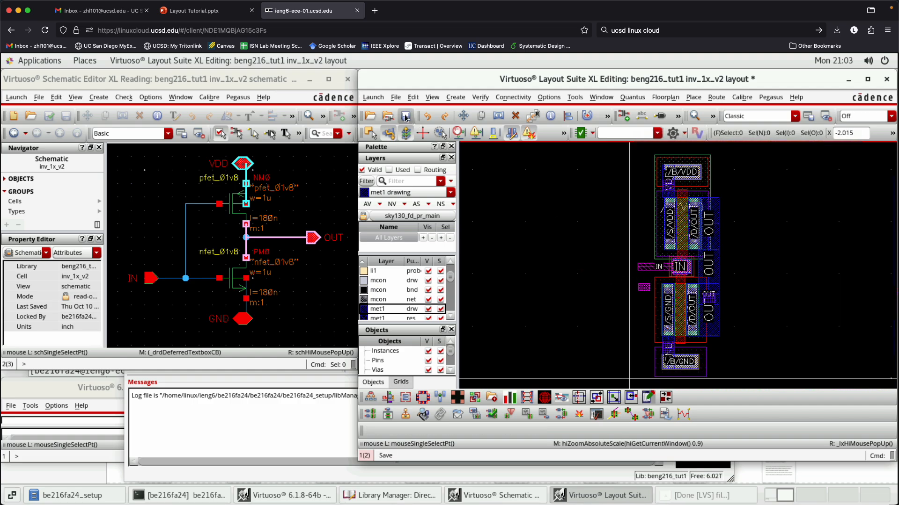
- Rerun the existing Pegasus LVS job on the saved inv_1x_v2 layout from its report
click(771, 98)
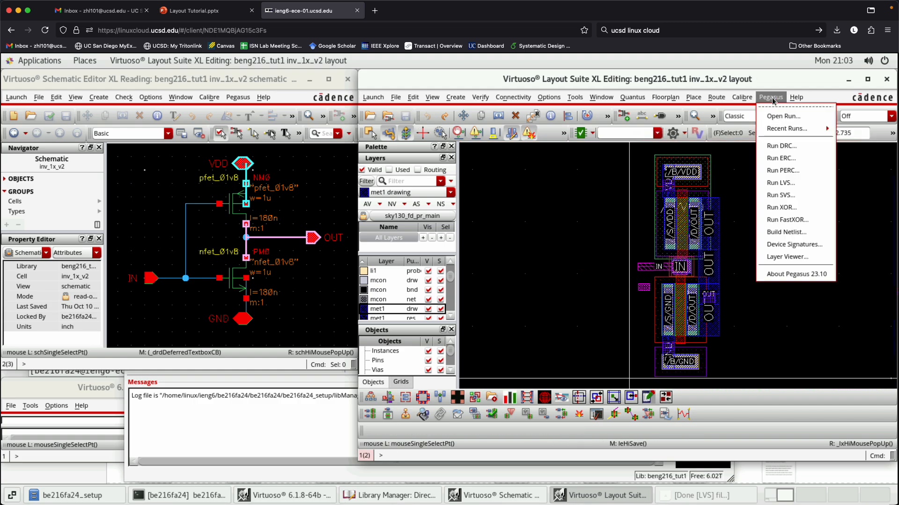
click(706, 495)
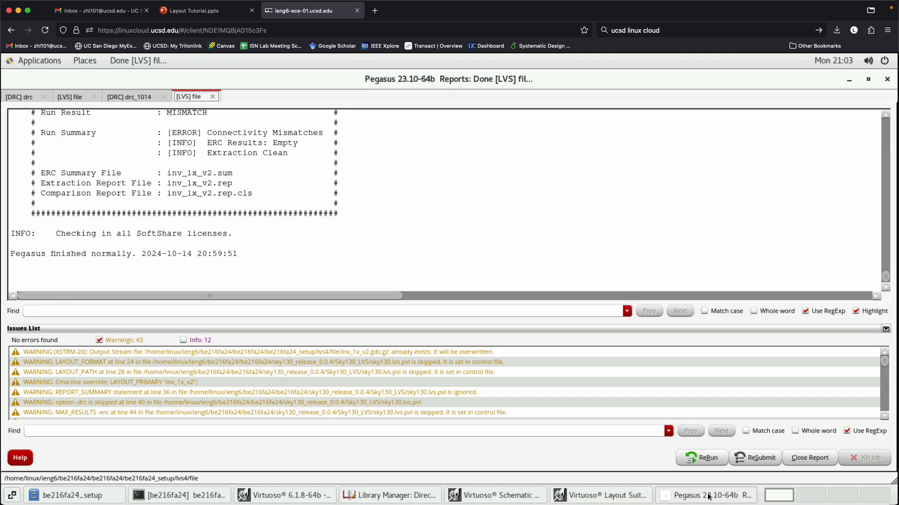
click(706, 458)
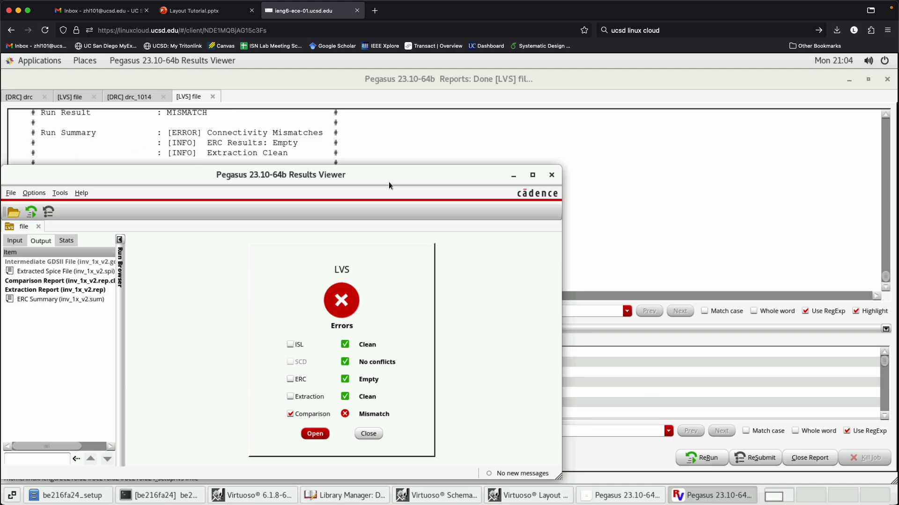
- Open the LVS comparison results and show the shorts and opens details of cell inv_1x_v2
click(320, 434)
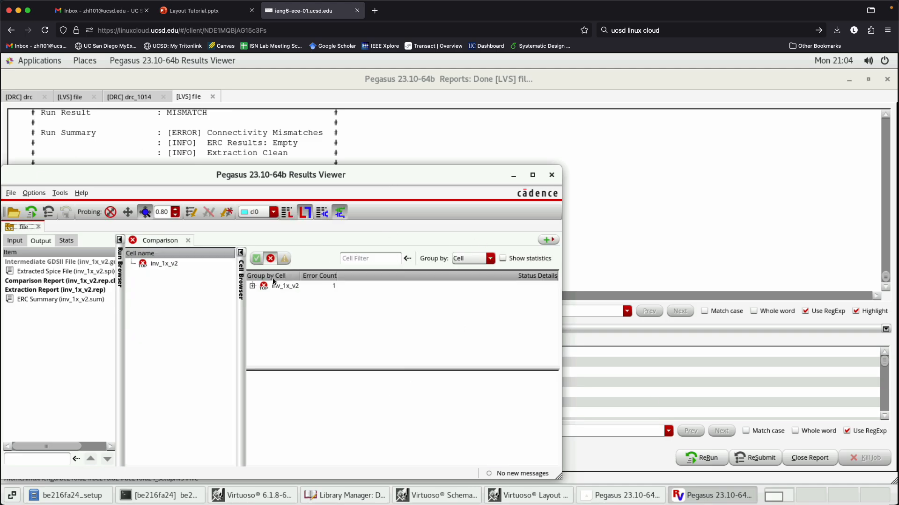
click(252, 286)
click(302, 295)
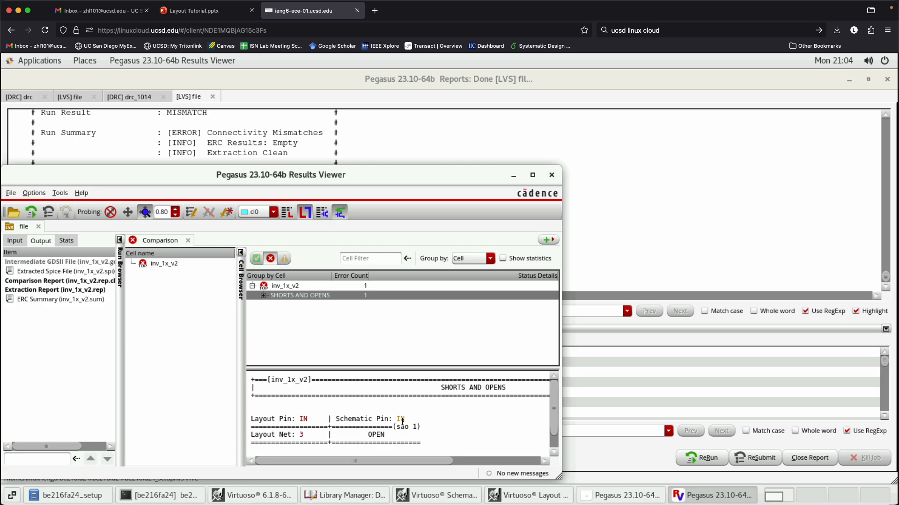
- Highlight layout net 3 from the IN open error in the layout and schematic, minimizing the windows that cover them
click(301, 436)
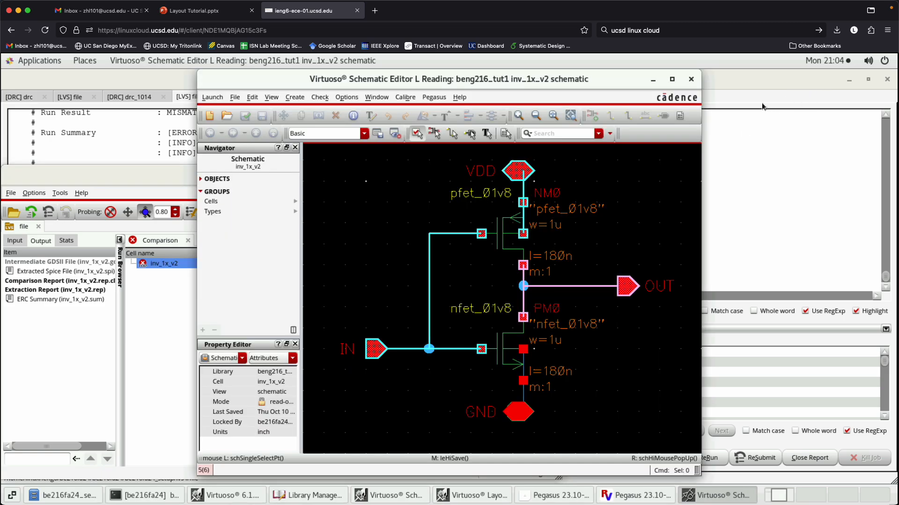
click(653, 80)
click(849, 80)
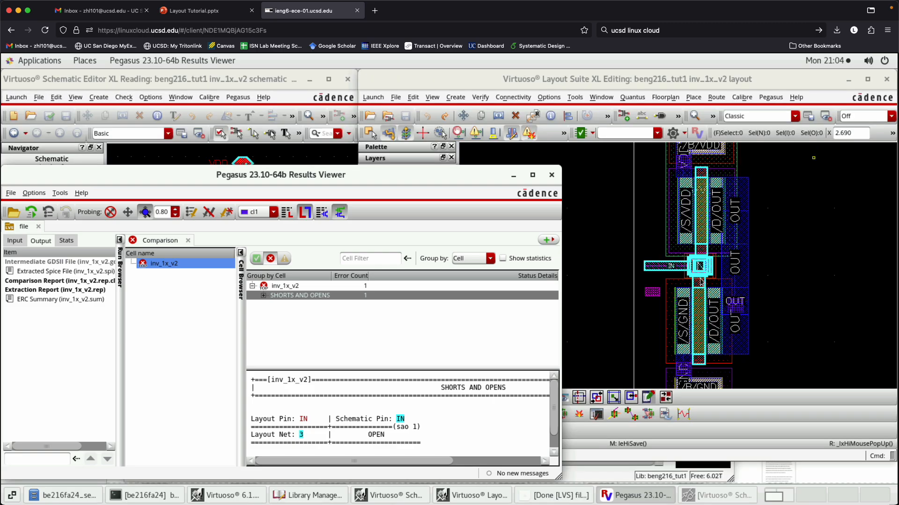
click(301, 437)
click(302, 435)
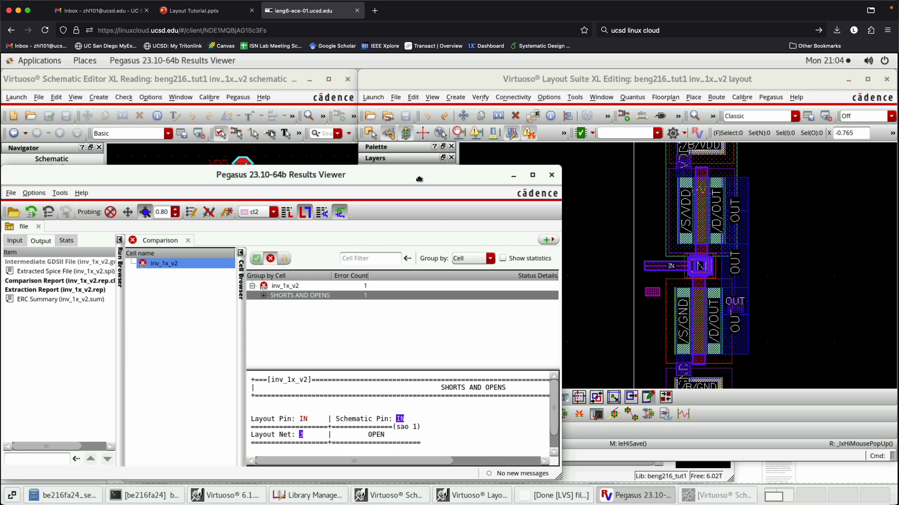
- Minimize the probed schematic window and move the Results Viewer clear of the layout and schematic
drag(418, 179, 465, 383)
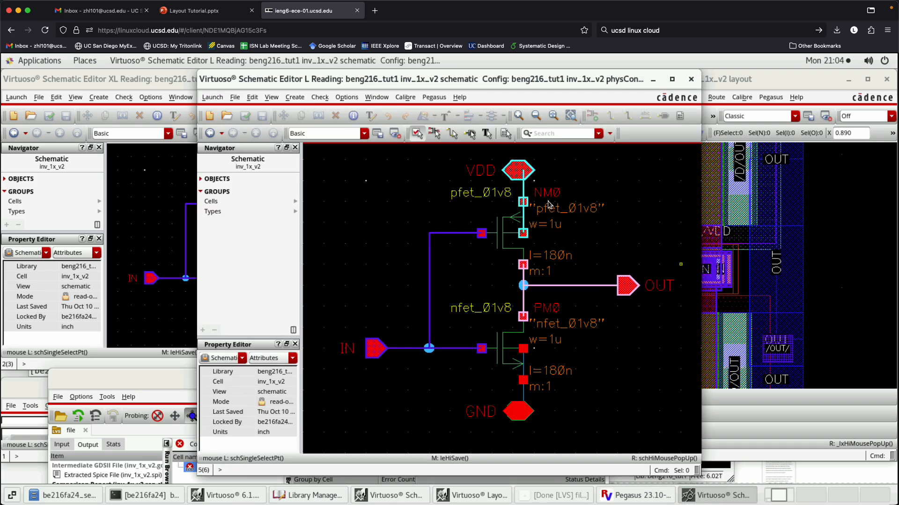
click(653, 79)
drag(343, 381, 297, 136)
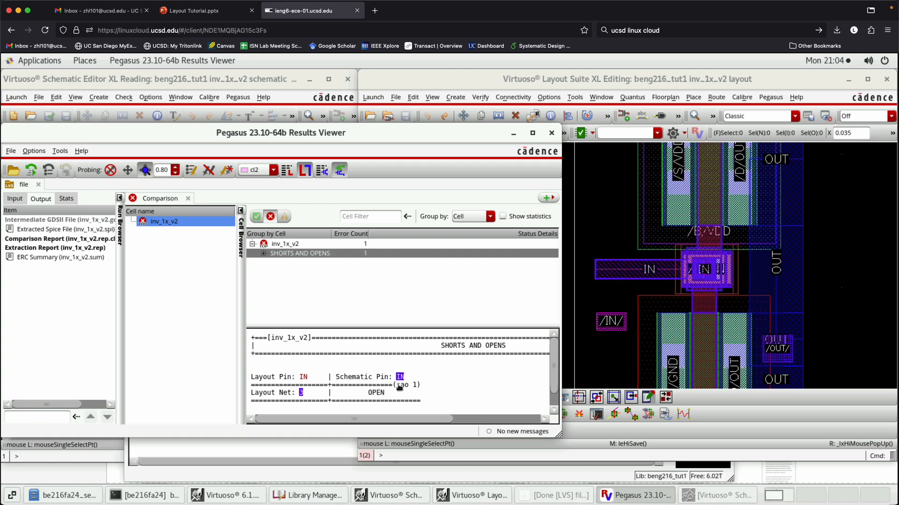
drag(418, 130, 419, 410)
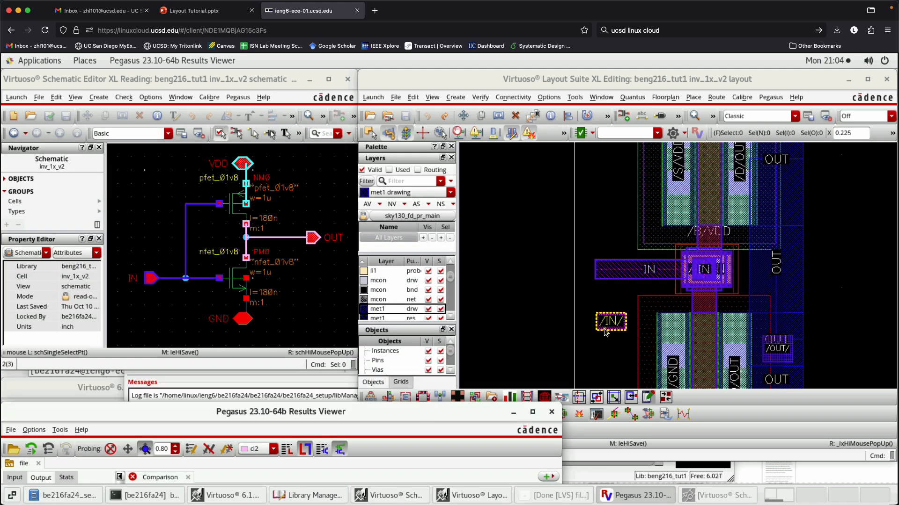
- Compare the displaced met2 IN pin with the highlighted met2 IN path above it in the layout
ctrl+scroll(618, 320, up, 2)
click(629, 323)
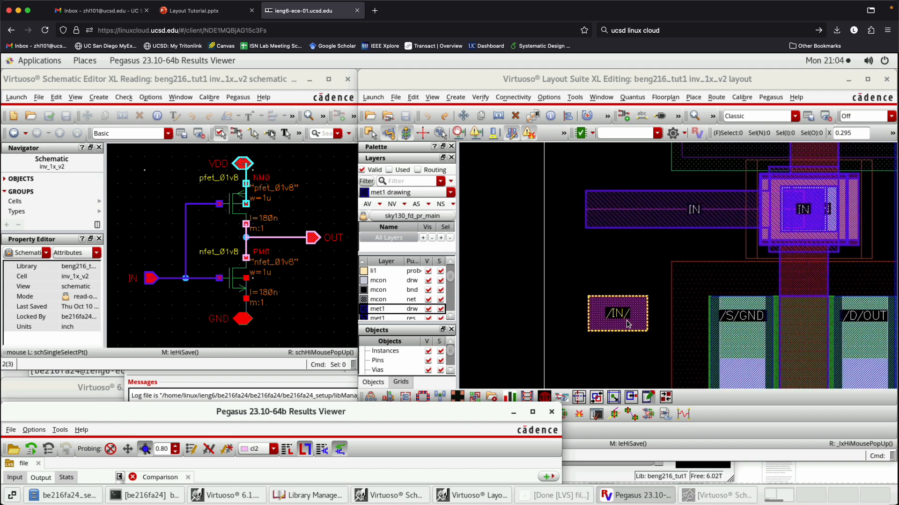
click(621, 219)
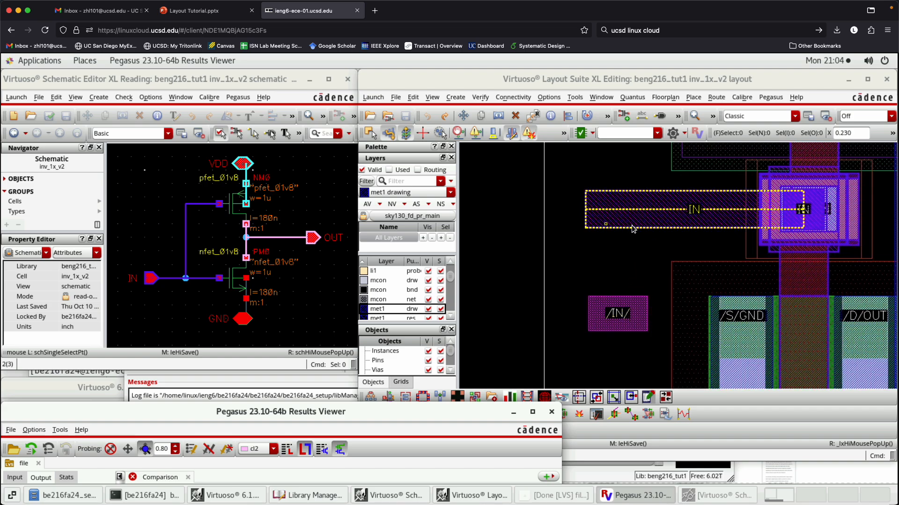
click(625, 214)
click(617, 204)
click(628, 318)
click(623, 216)
click(638, 222)
click(502, 266)
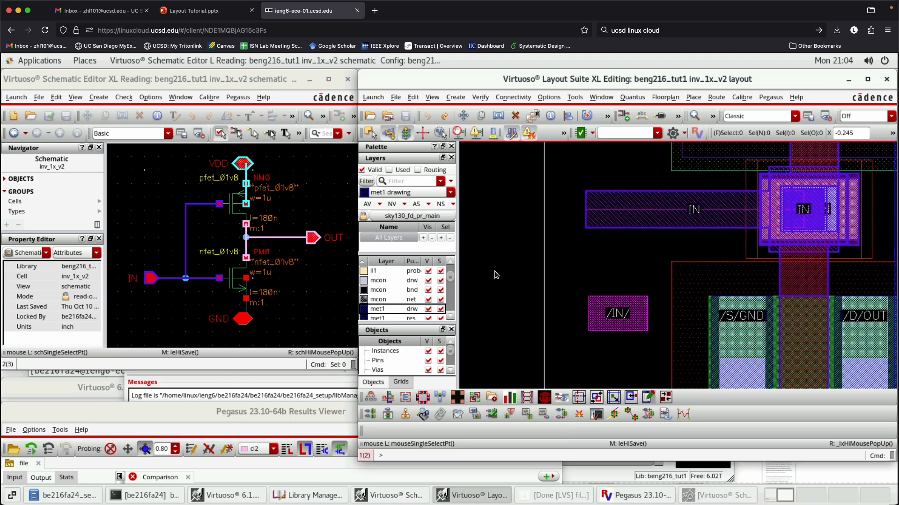
- Move the displaced IN pin back onto the outer end of the met2 IN path, and save the layout
drag(506, 259, 669, 381)
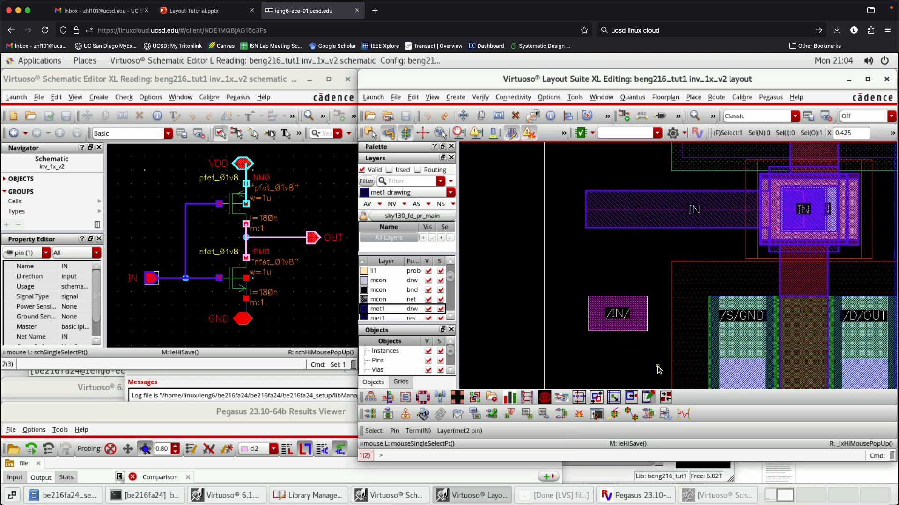
key(m)
click(623, 317)
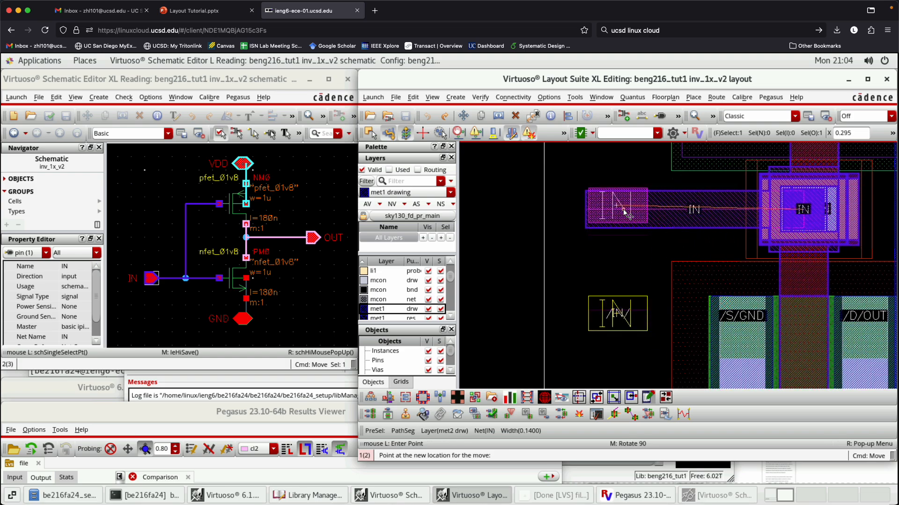
scroll(626, 215, up, 2)
click(621, 214)
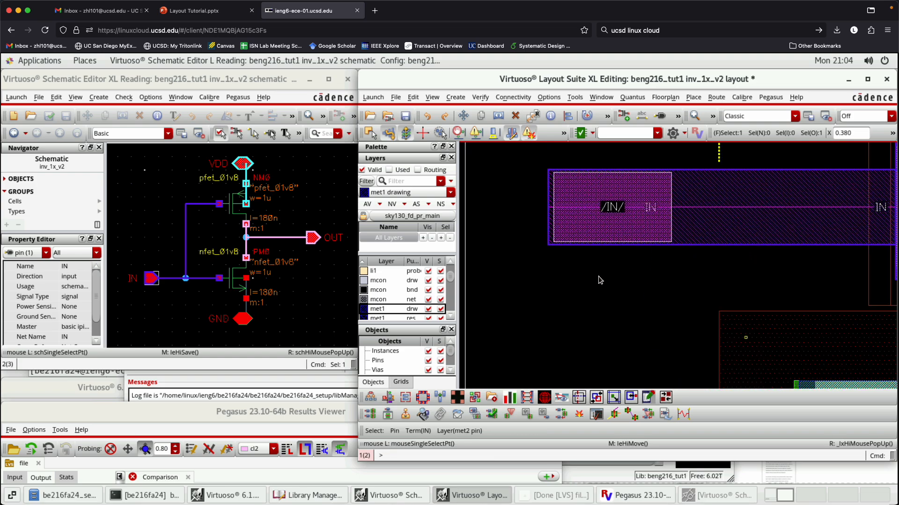
click(406, 117)
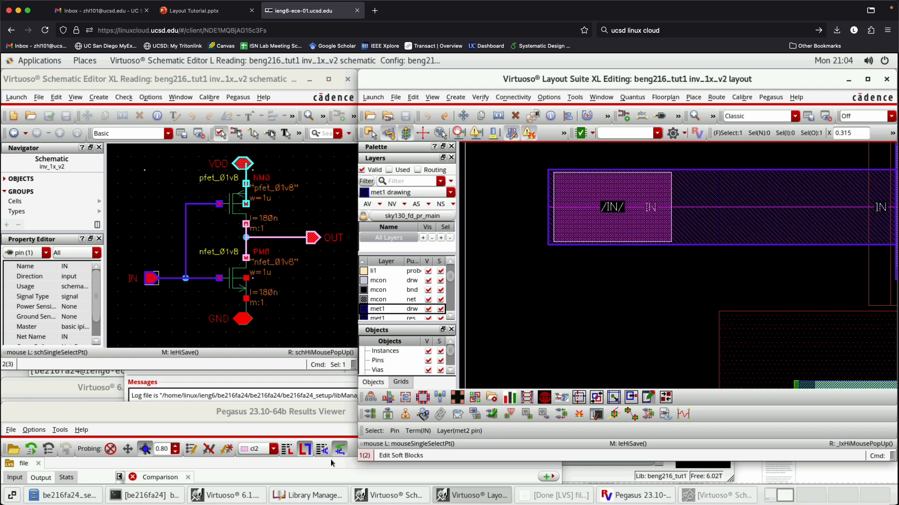
- Close the extra probed schematic window and rerun the LVS job on the corrected layout
drag(317, 419, 372, 146)
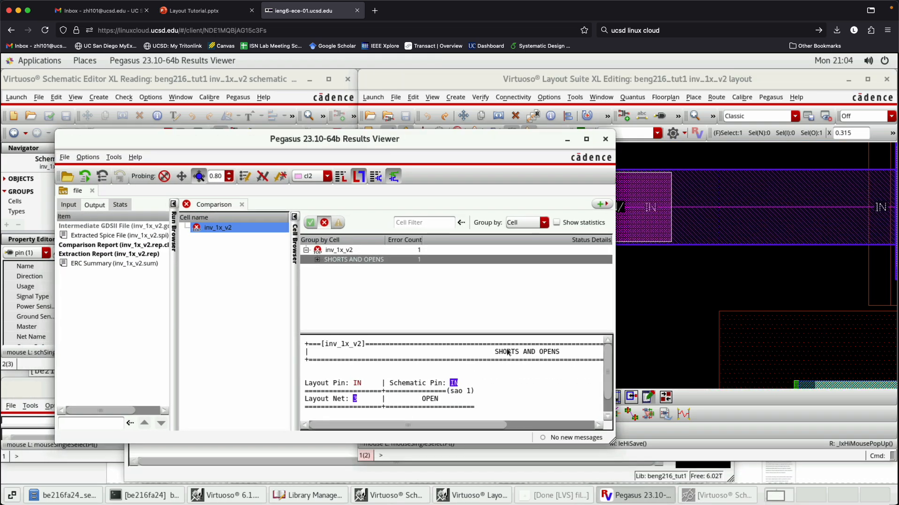
click(702, 497)
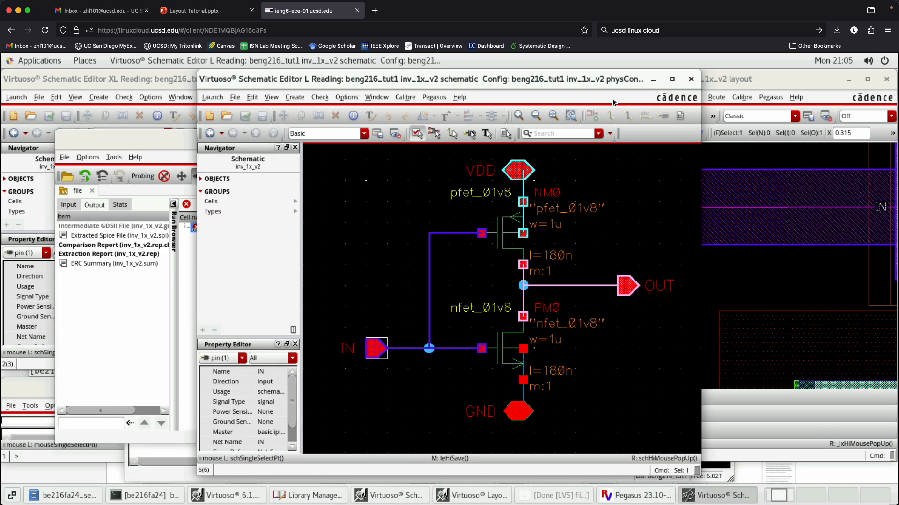
click(689, 79)
click(623, 495)
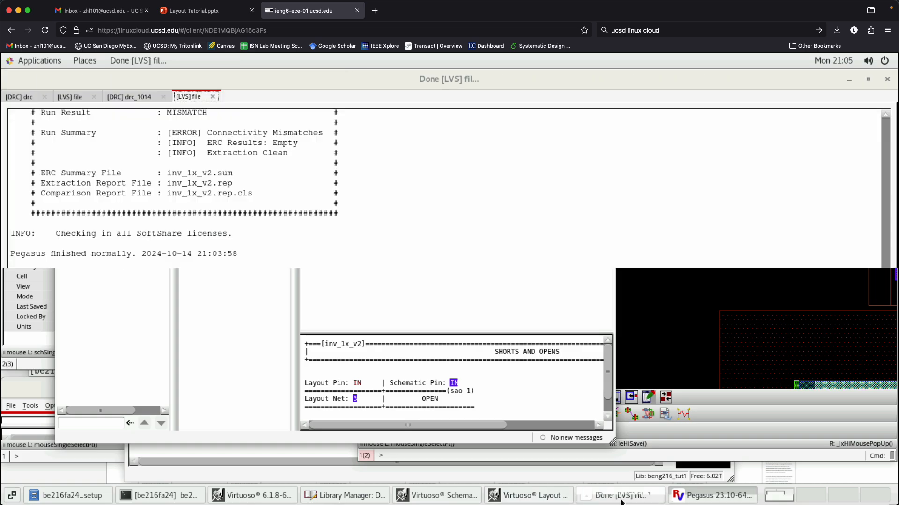
click(708, 458)
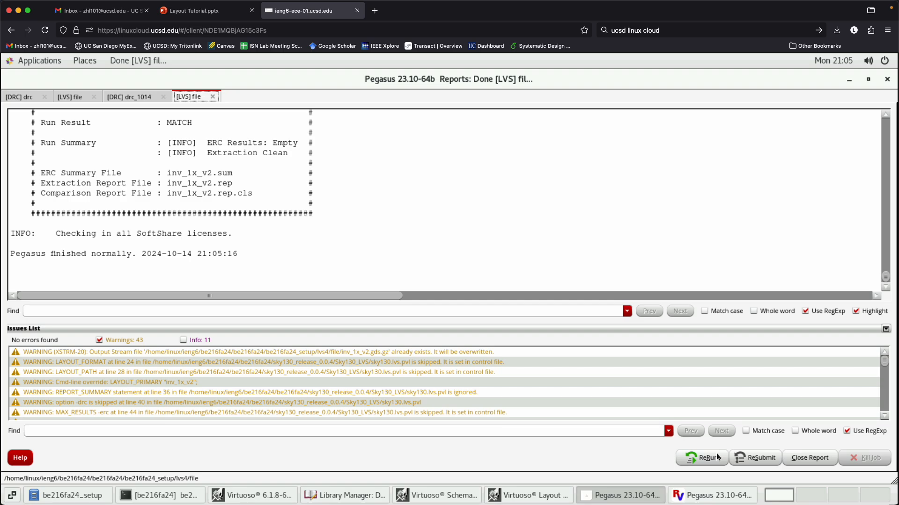
- Open the new LVS run's ISL, ERC, extraction and comparison results
click(704, 495)
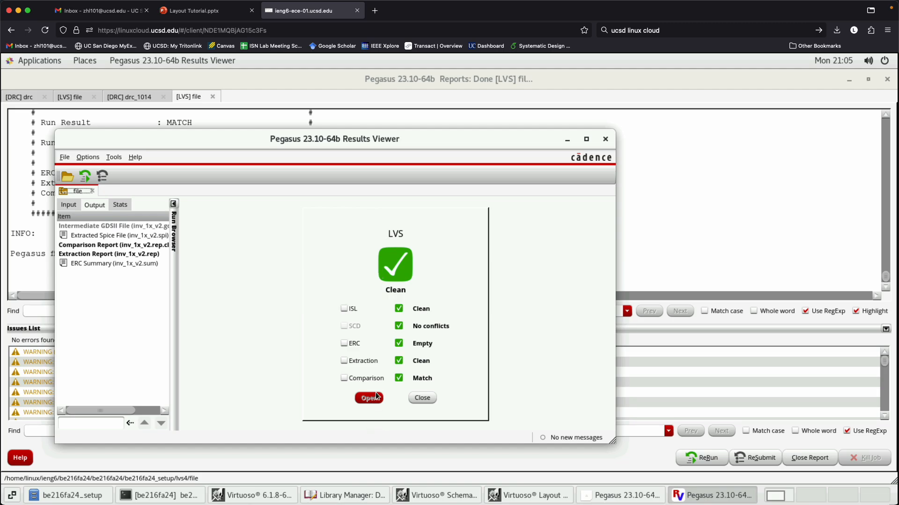
click(351, 381)
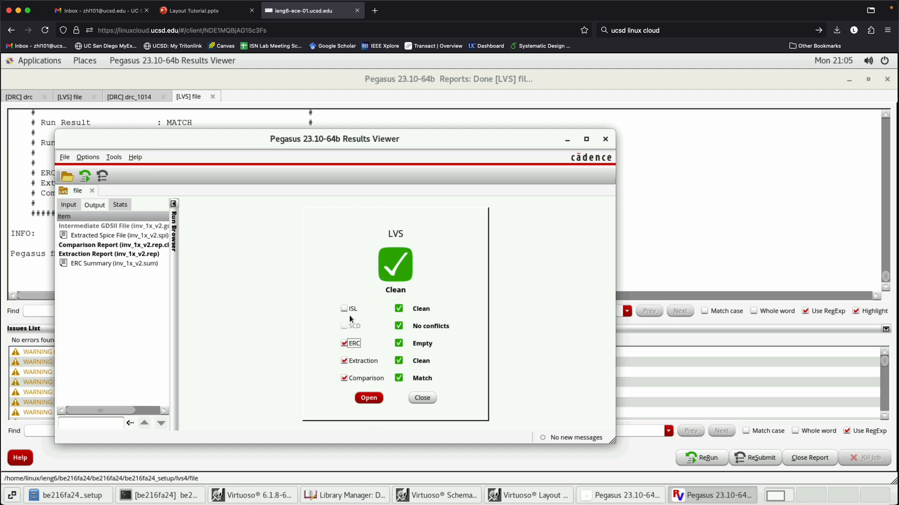
click(371, 397)
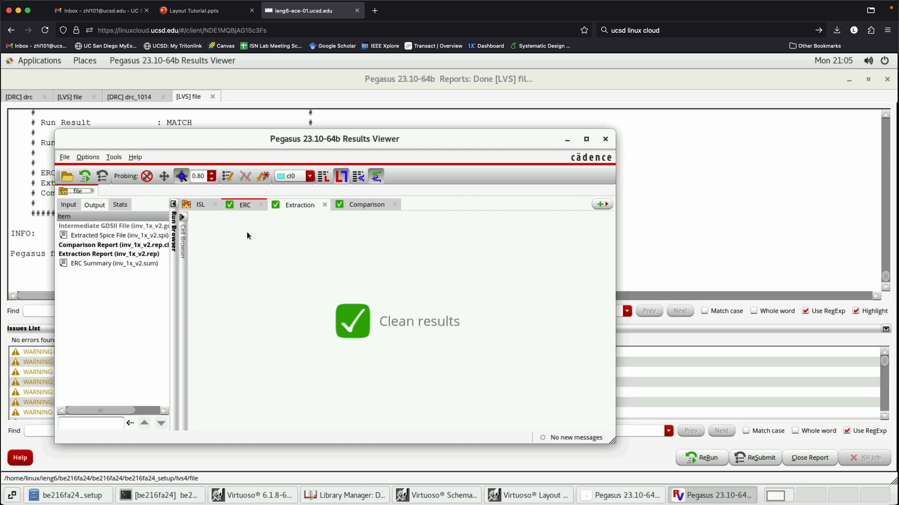
- Close the Results Viewer and switch to the Layout Tutorial.pptx presentation in PowerPoint
click(610, 139)
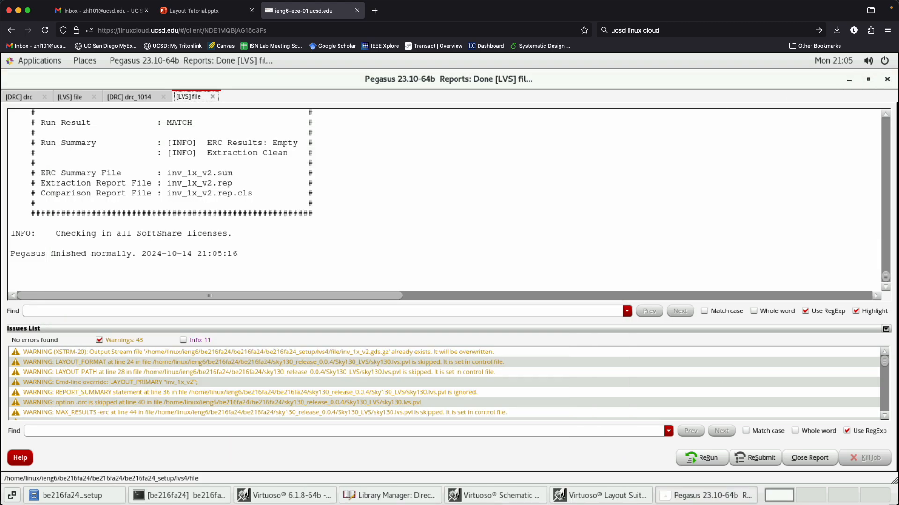
click(205, 11)
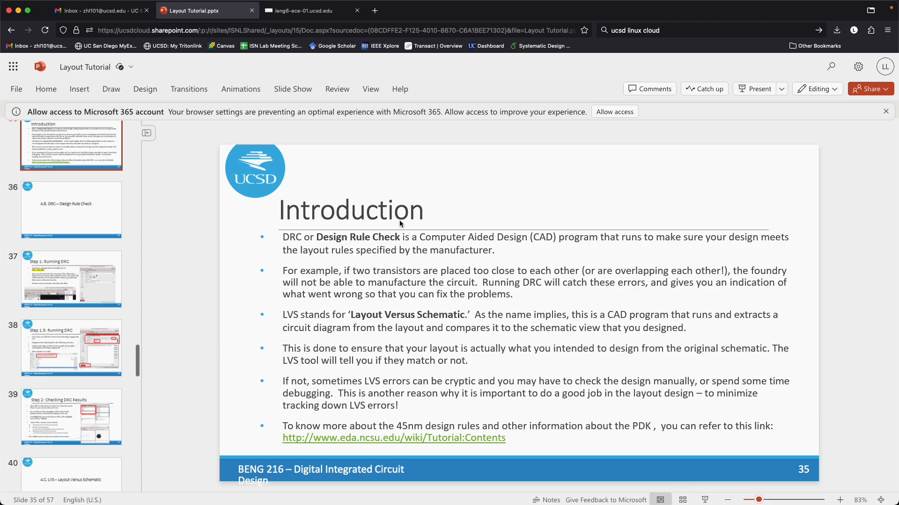